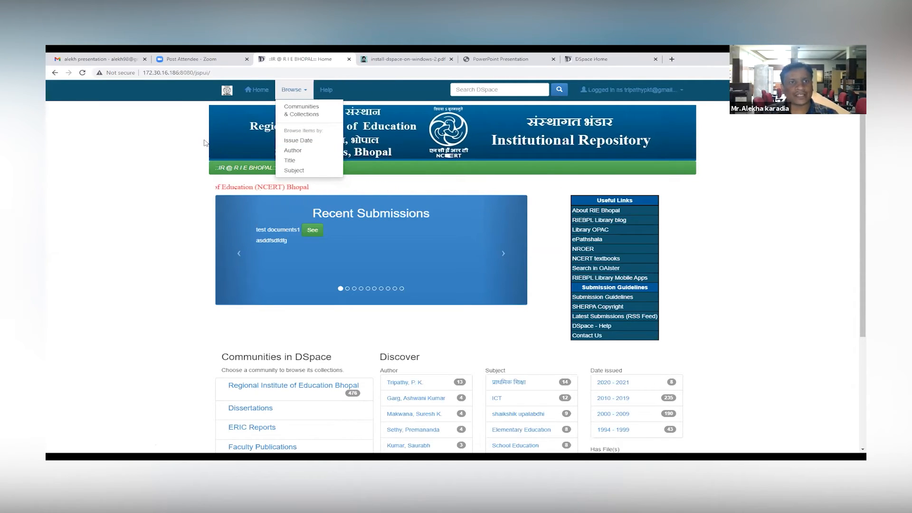
# Step: Leaf through the Recent Submissions carousel on the repository home page
pyautogui.click(403, 164)
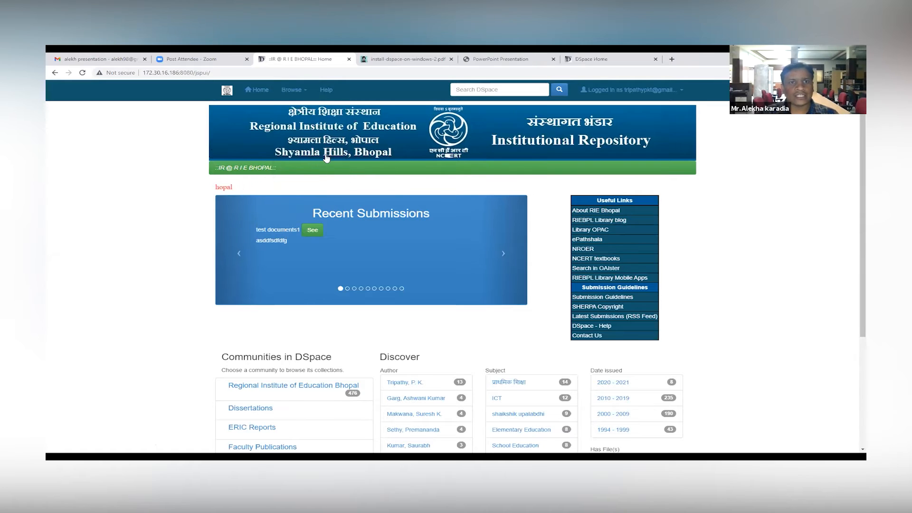
pyautogui.scroll(-2, 479, 207)
pyautogui.click(504, 181)
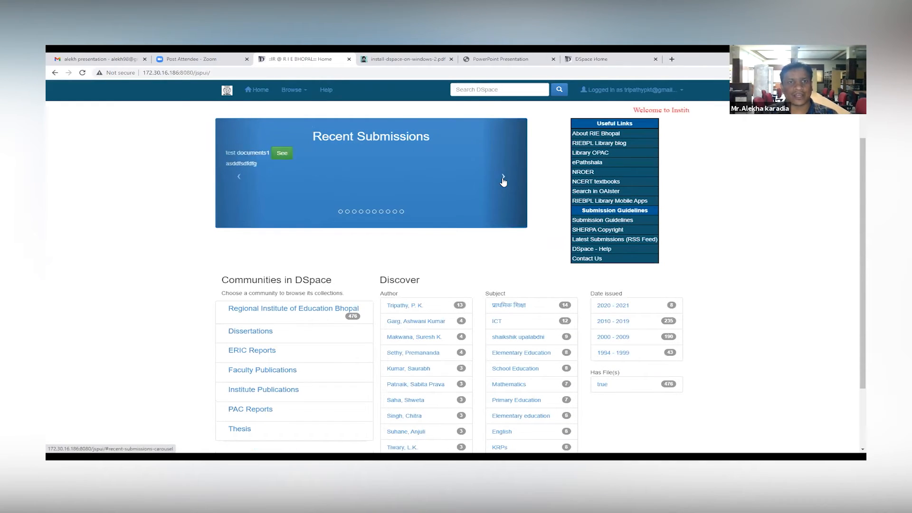
pyautogui.click(503, 181)
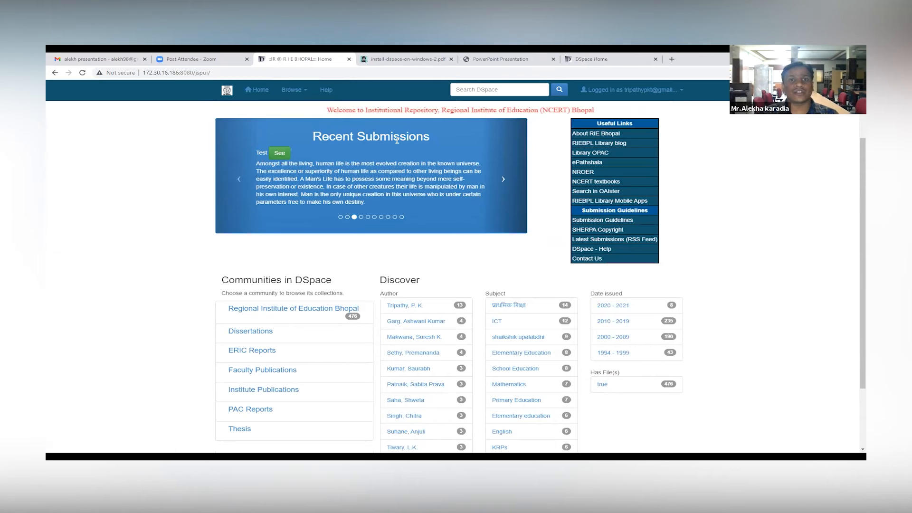
pyautogui.click(501, 179)
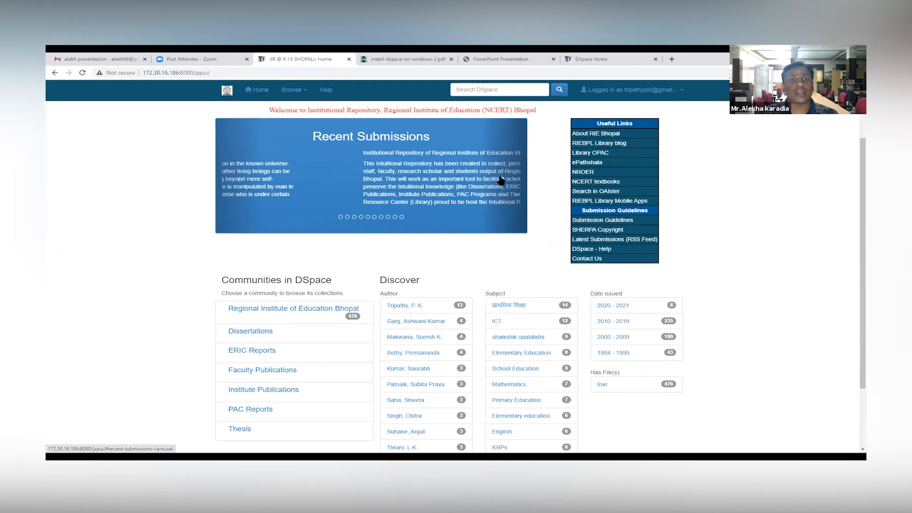
pyautogui.click(502, 180)
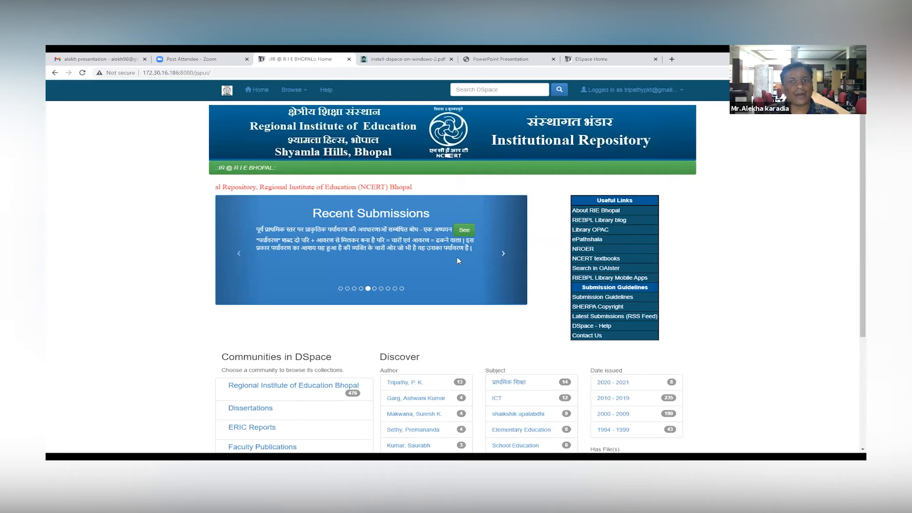
# Step: Open the Hindi environment dissertation featured in Recent Submissions and review its metadata and attached files
pyautogui.click(464, 231)
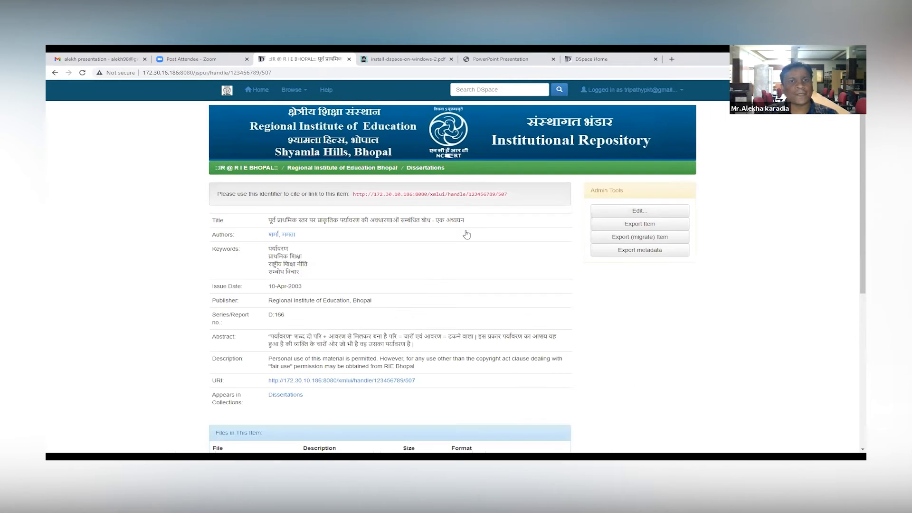
pyautogui.scroll(-5, 355, 285)
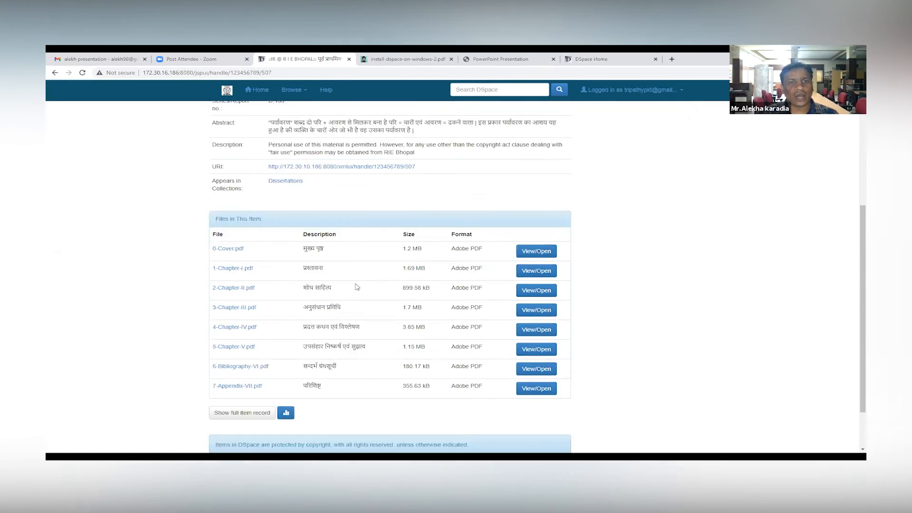
pyautogui.scroll(4, 356, 284)
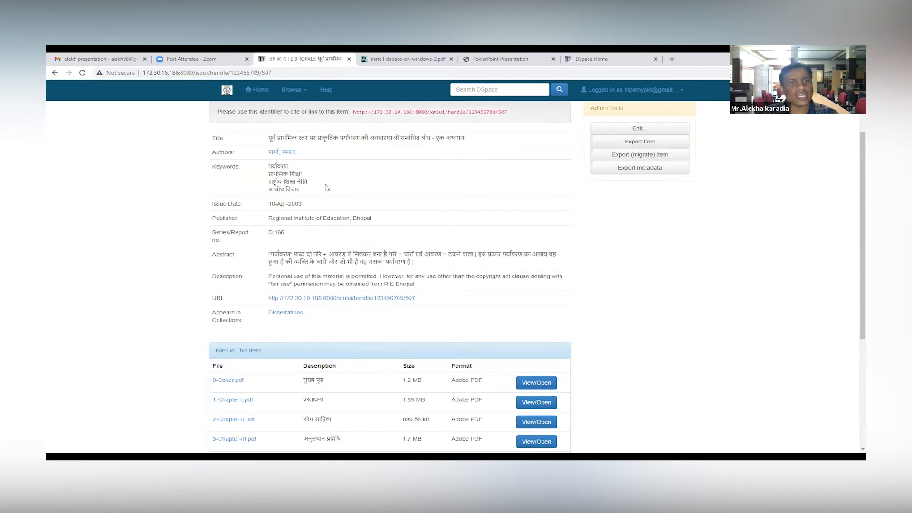
pyautogui.scroll(2, 319, 243)
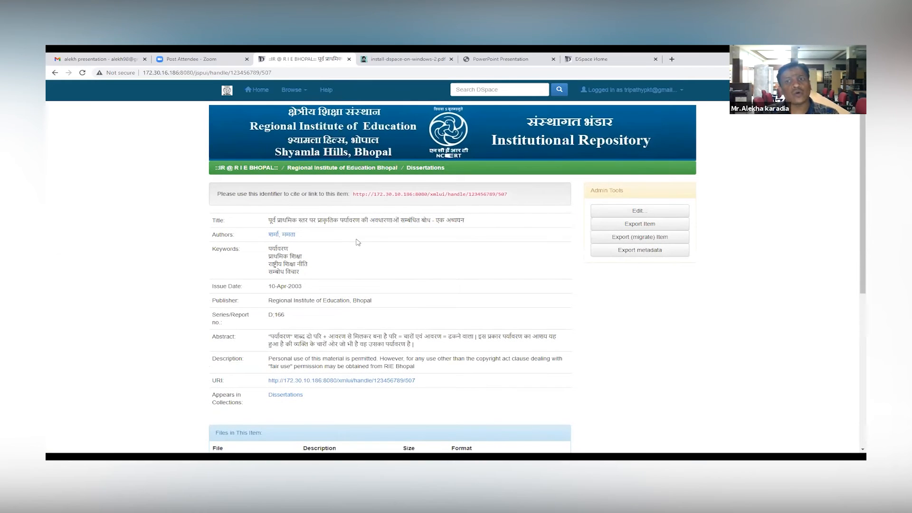
pyautogui.scroll(-3, 351, 299)
pyautogui.scroll(-3, 352, 301)
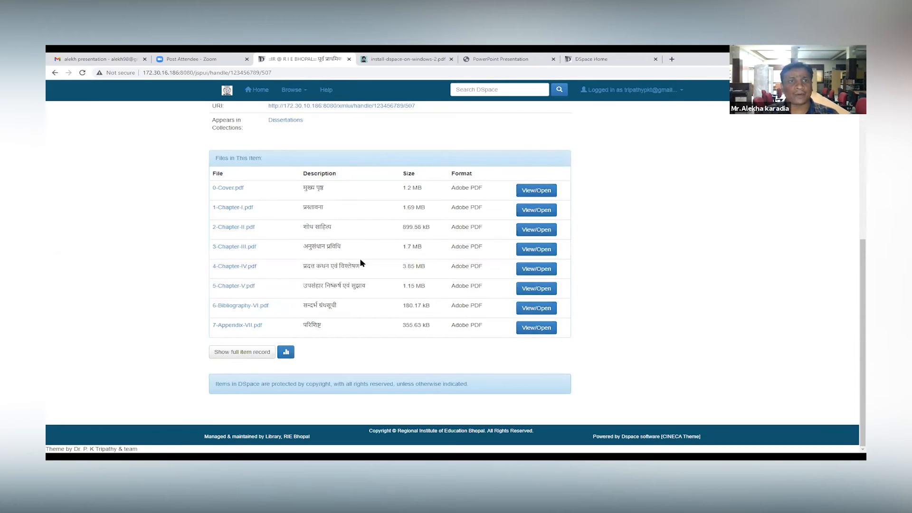
# Step: Return to the repository home page and examine its communities list, Discover facets and useful links
pyautogui.scroll(4, 359, 262)
pyautogui.click(230, 93)
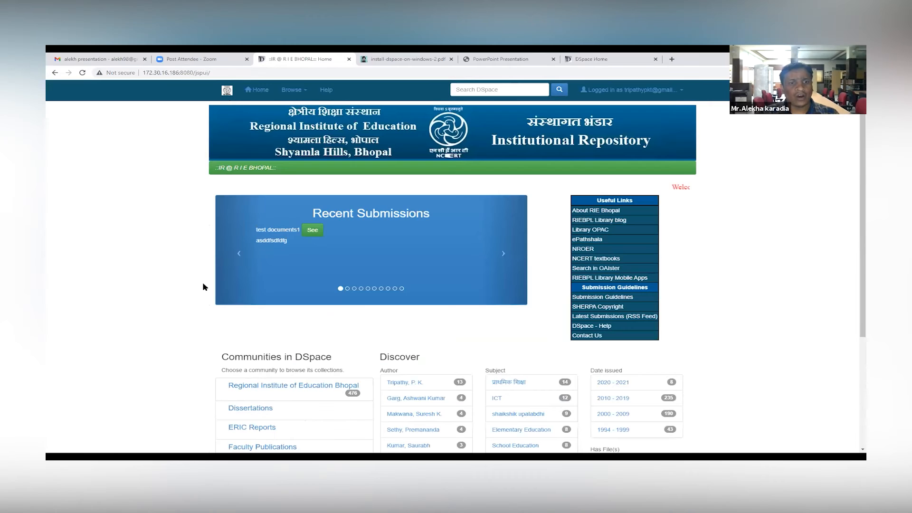
pyautogui.scroll(-3, 310, 267)
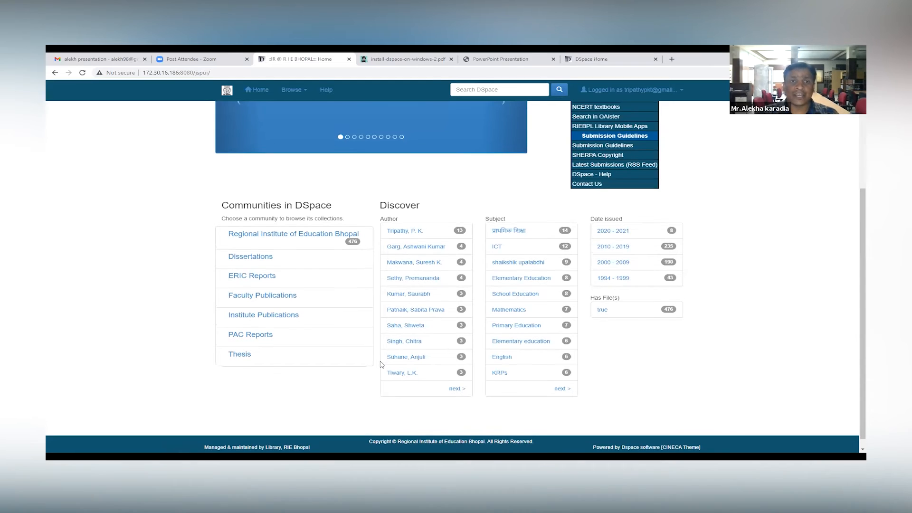
pyautogui.scroll(3, 404, 370)
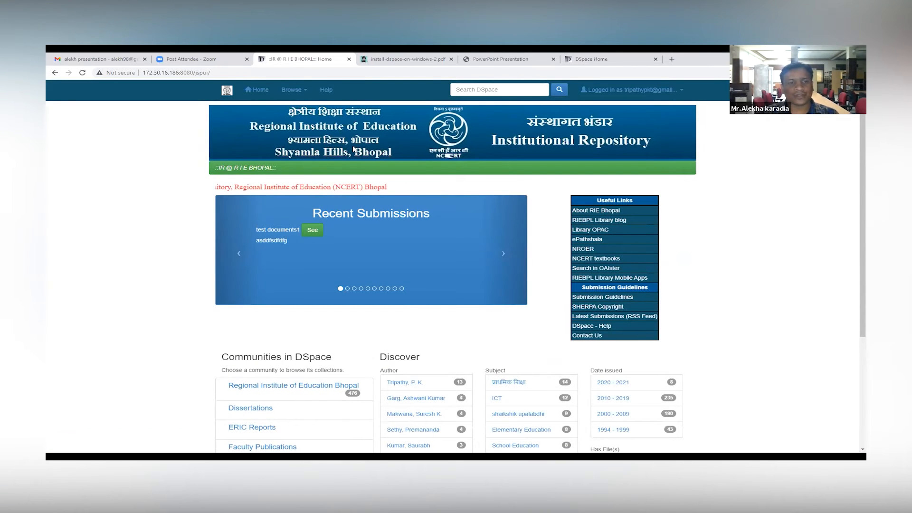
pyautogui.scroll(-2, 203, 295)
pyautogui.scroll(-1, 203, 296)
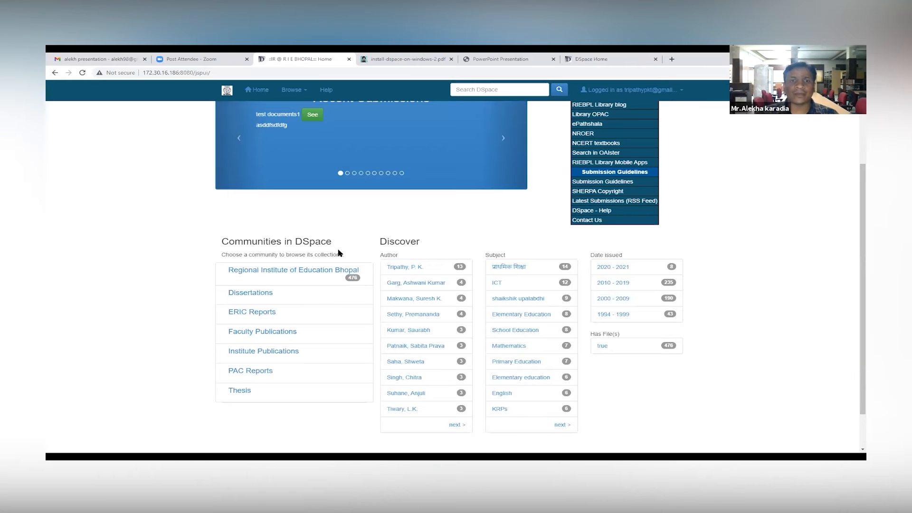
pyautogui.scroll(-1, 427, 255)
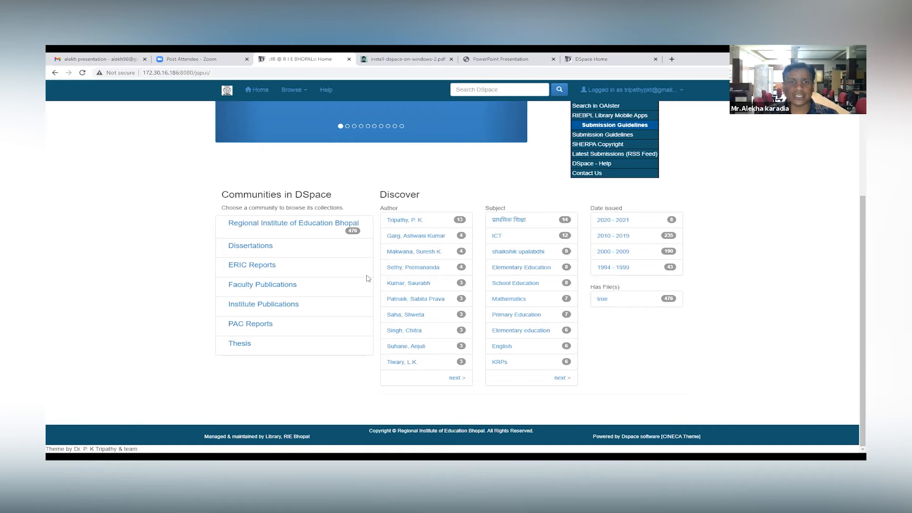
pyautogui.scroll(3, 613, 257)
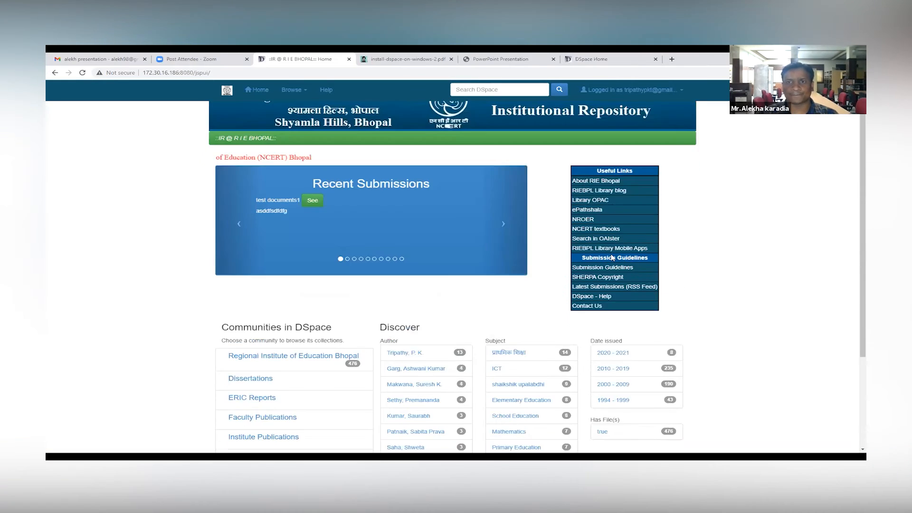
# Step: Go to the repository's administration tools and open the Communities & Collections listing
pyautogui.click(679, 90)
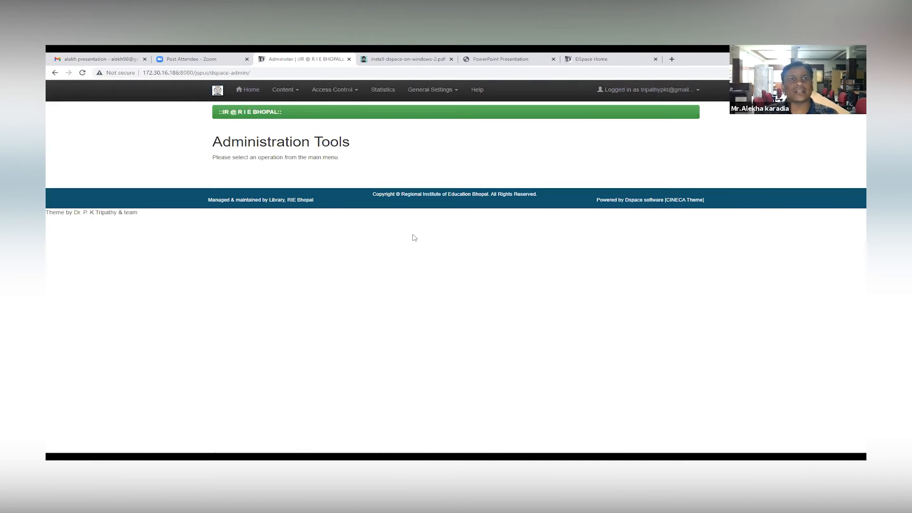
pyautogui.click(294, 93)
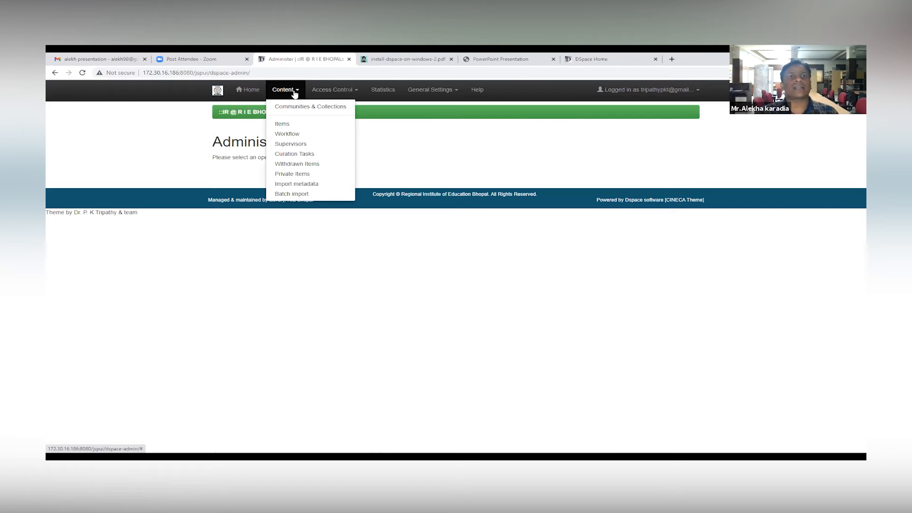
pyautogui.click(317, 110)
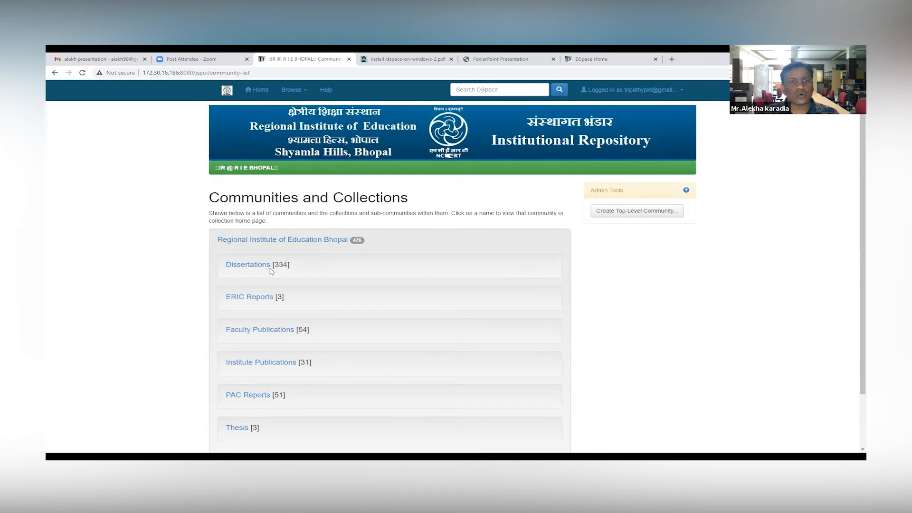
pyautogui.scroll(-2, 269, 273)
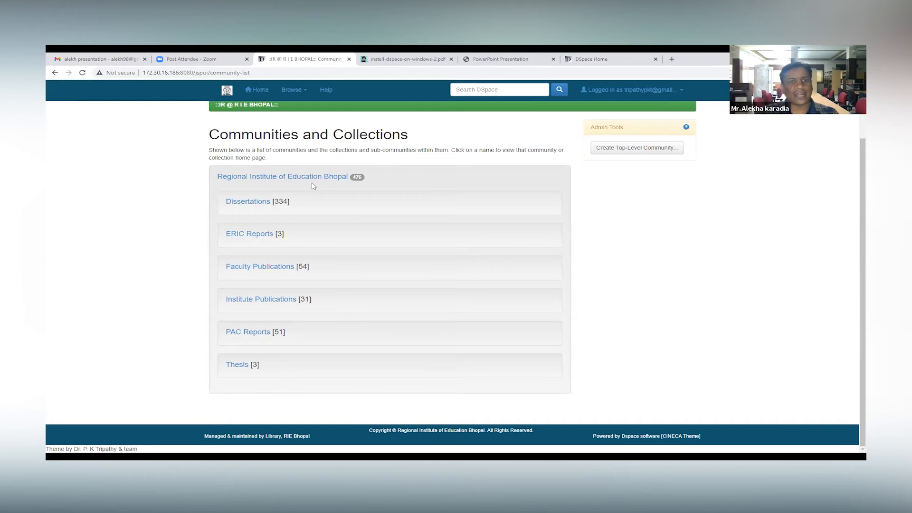
# Step: Open the Dissertations collection and view the record of its first listed item
pyautogui.click(244, 205)
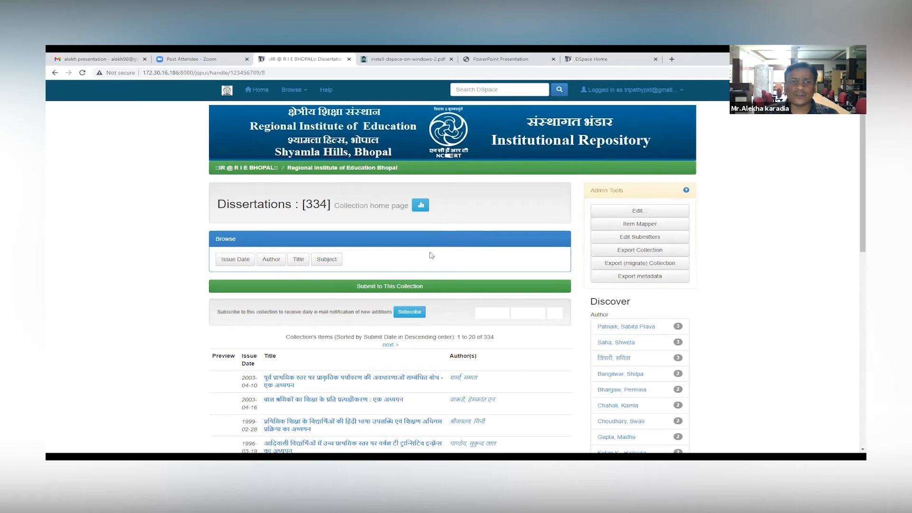
pyautogui.scroll(-3, 284, 354)
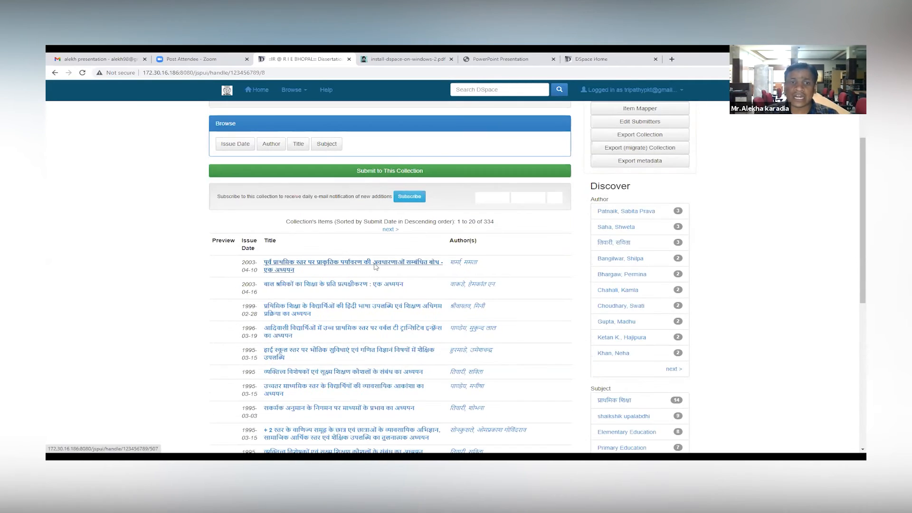
pyautogui.click(376, 267)
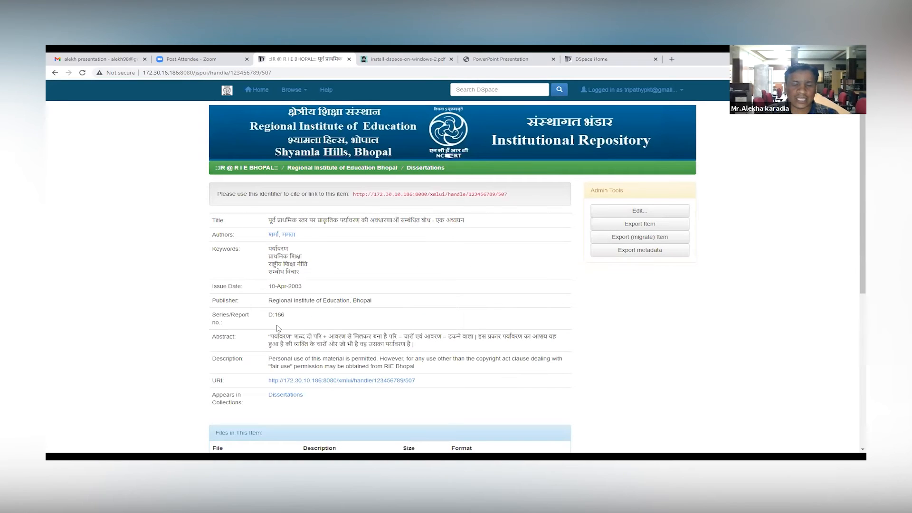
pyautogui.scroll(-2, 273, 299)
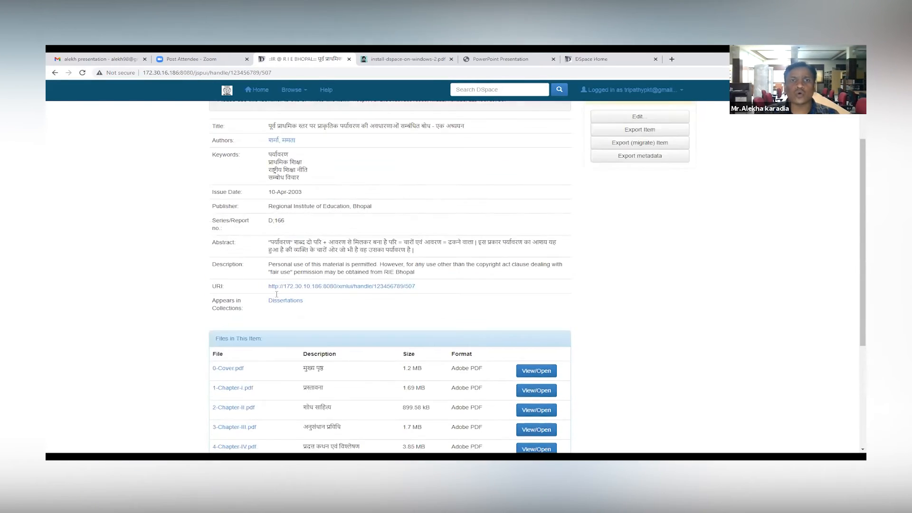
pyautogui.scroll(2, 277, 294)
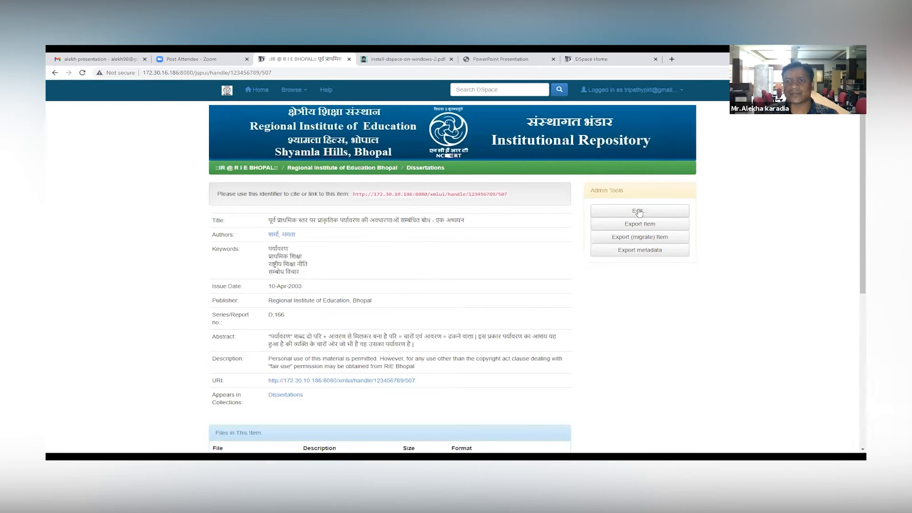
# Step: Open the displayed dissertation record for editing with its admin tools
pyautogui.moveTo(590, 190); pyautogui.dragTo(632, 191)
pyautogui.click(635, 190)
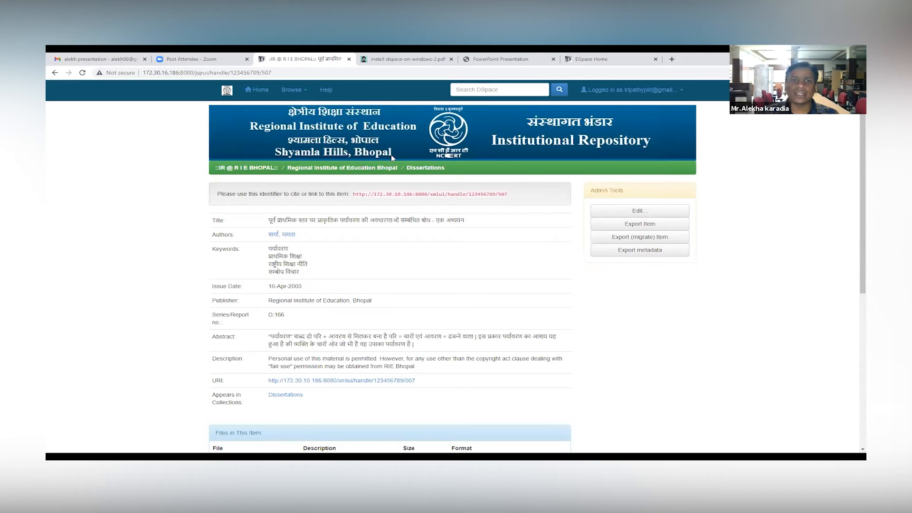
pyautogui.click(668, 211)
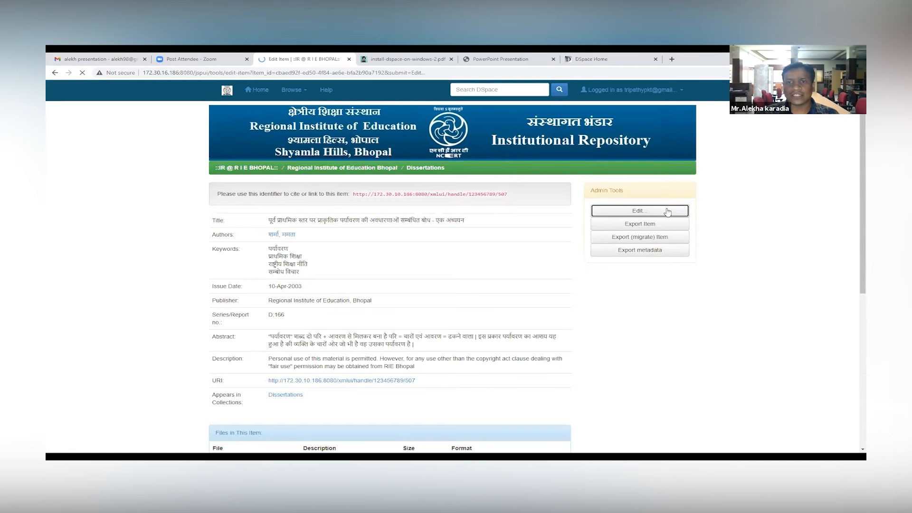
# Step: Examine the item's details, Dublin Core metadata fields and bitstream list in the edit form
pyautogui.scroll(-2, 405, 199)
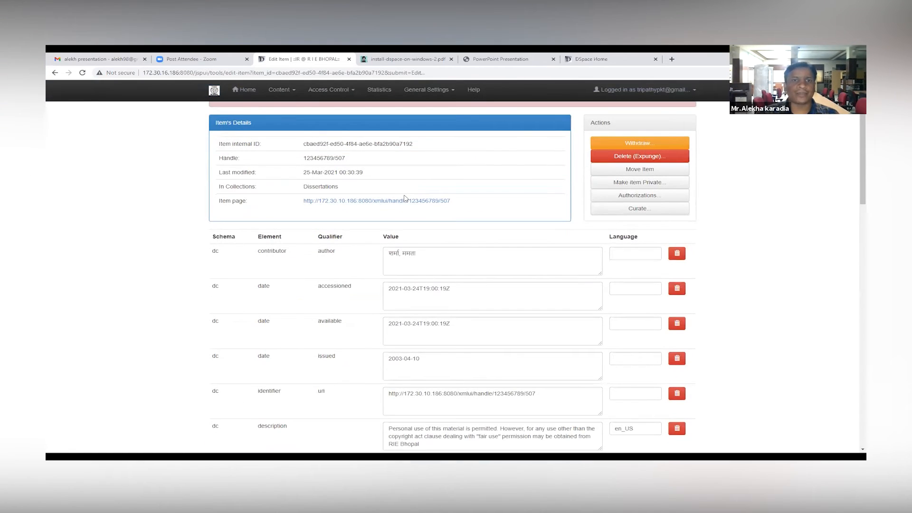
pyautogui.scroll(-2, 404, 198)
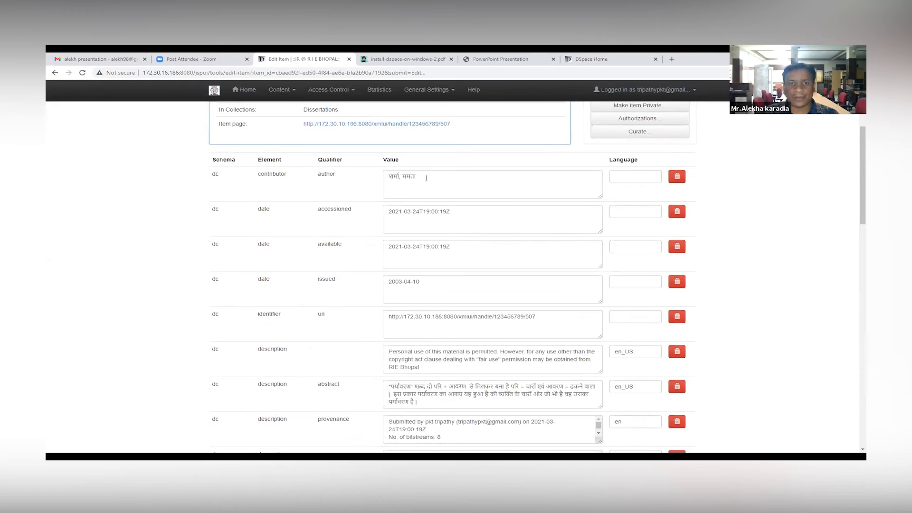
pyautogui.scroll(-1, 424, 202)
pyautogui.scroll(-8, 424, 202)
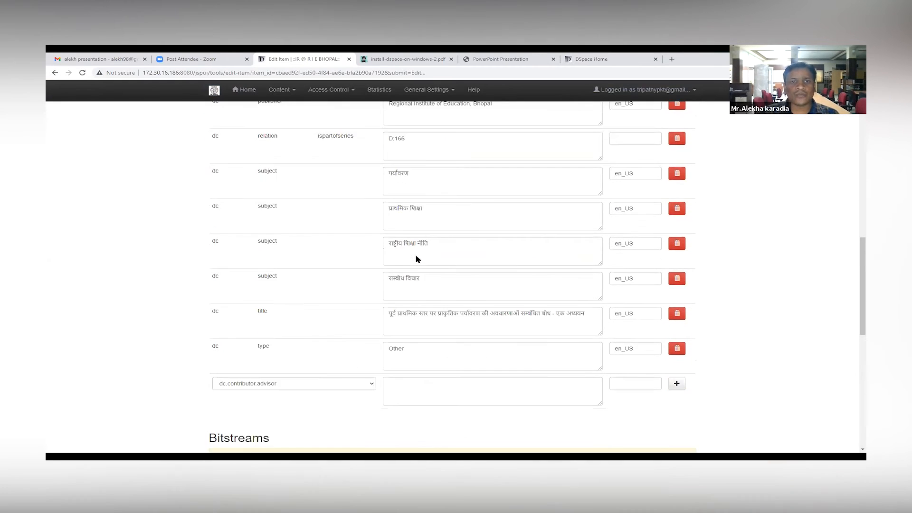
pyautogui.scroll(-3, 416, 255)
pyautogui.scroll(15, 551, 233)
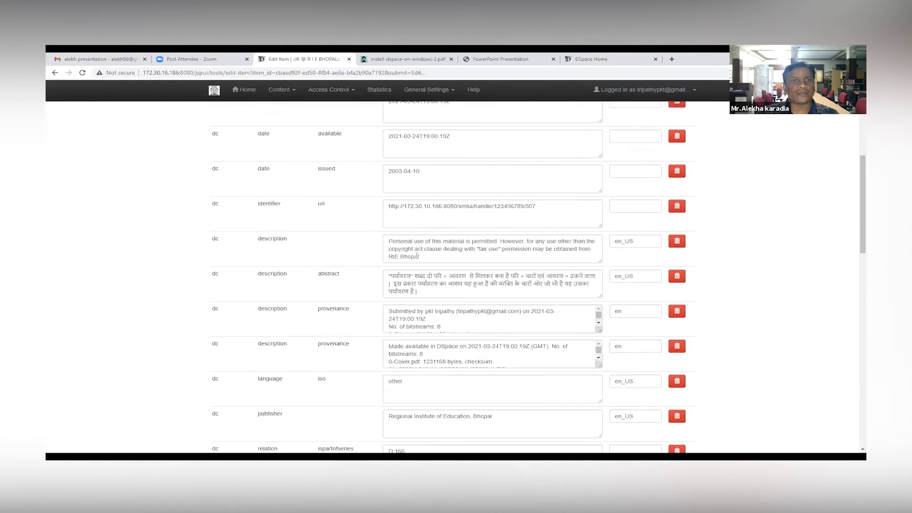
pyautogui.scroll(3, 551, 233)
pyautogui.scroll(-3, 384, 236)
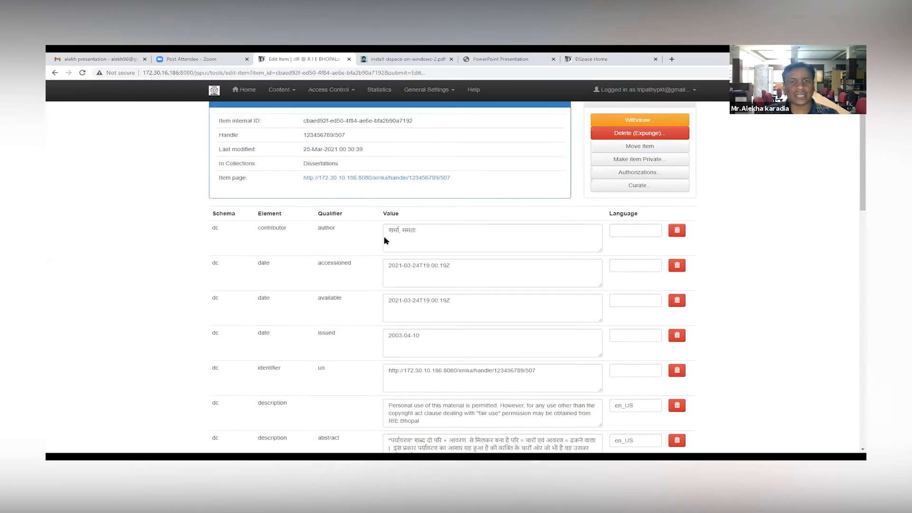
pyautogui.scroll(-10, 439, 223)
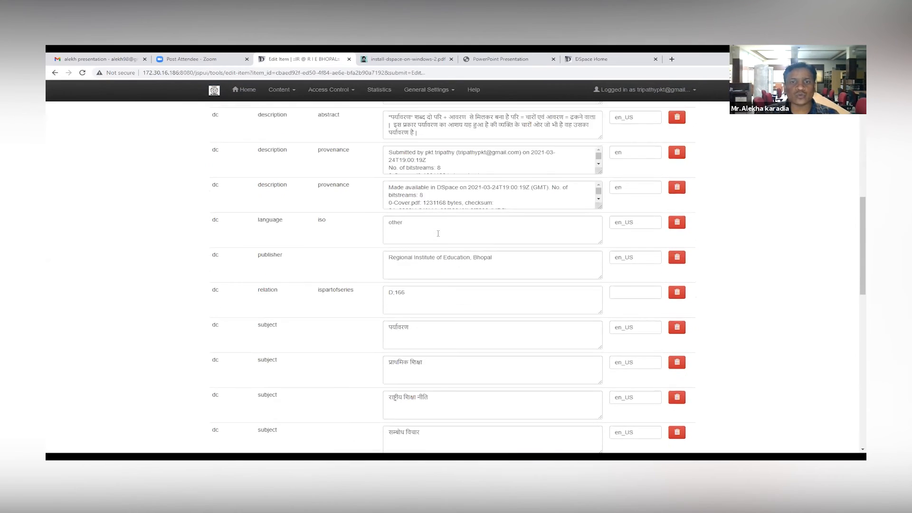
pyautogui.scroll(-3, 438, 233)
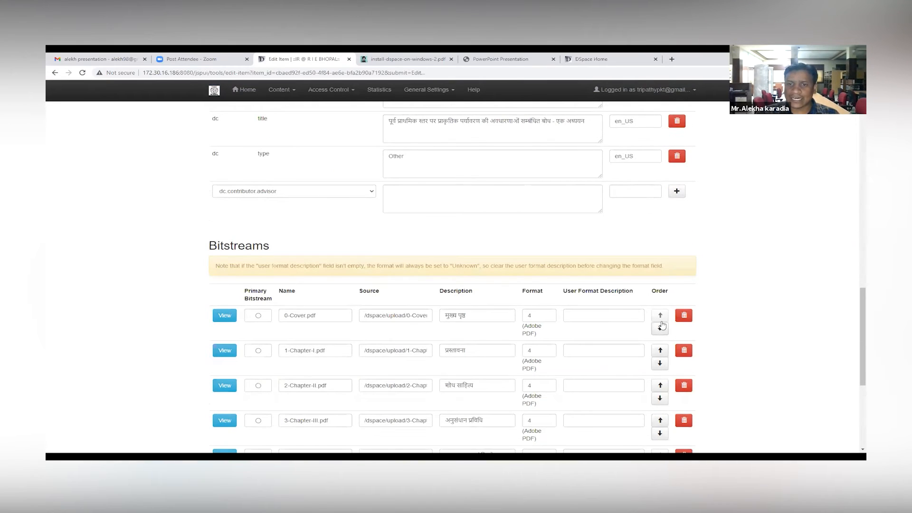
pyautogui.scroll(15, 491, 318)
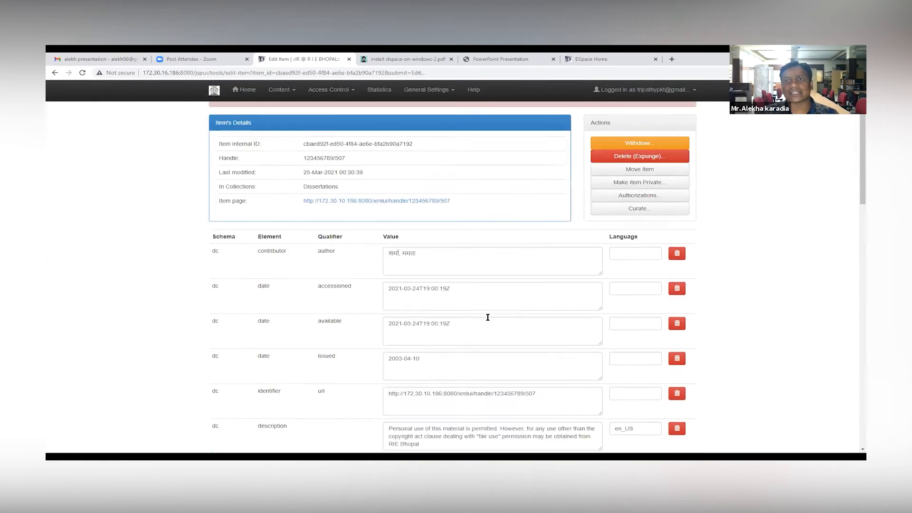
# Step: Find the item with handle 123456789/56 through item administration and open its edit form
pyautogui.click(278, 93)
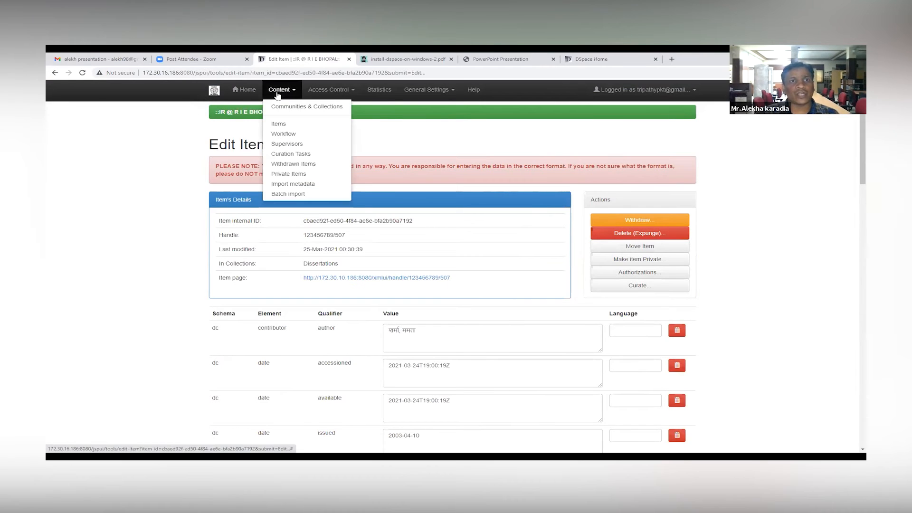
pyautogui.click(280, 124)
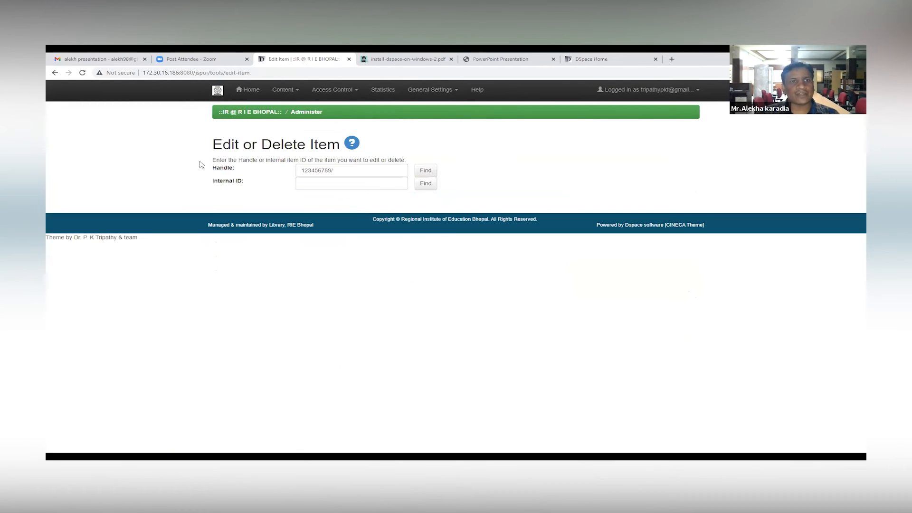
pyautogui.click(363, 171)
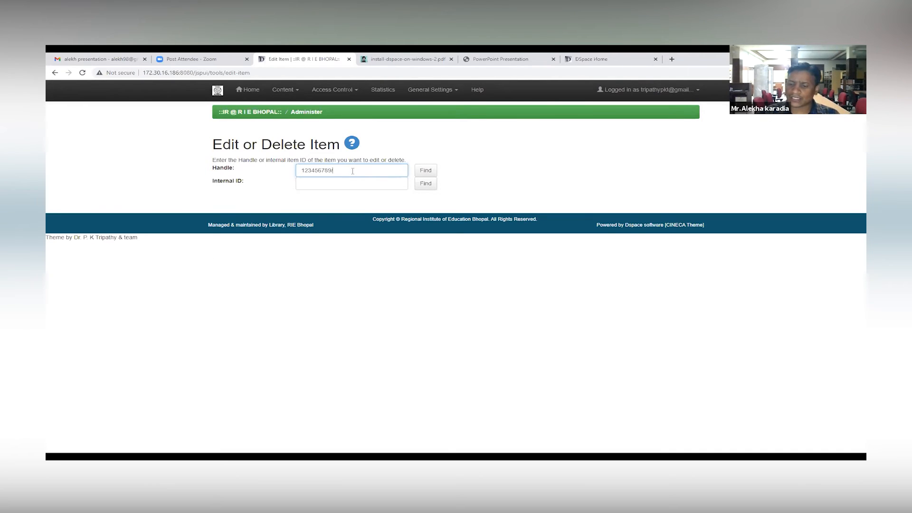
pyautogui.write('56')
pyautogui.click(430, 172)
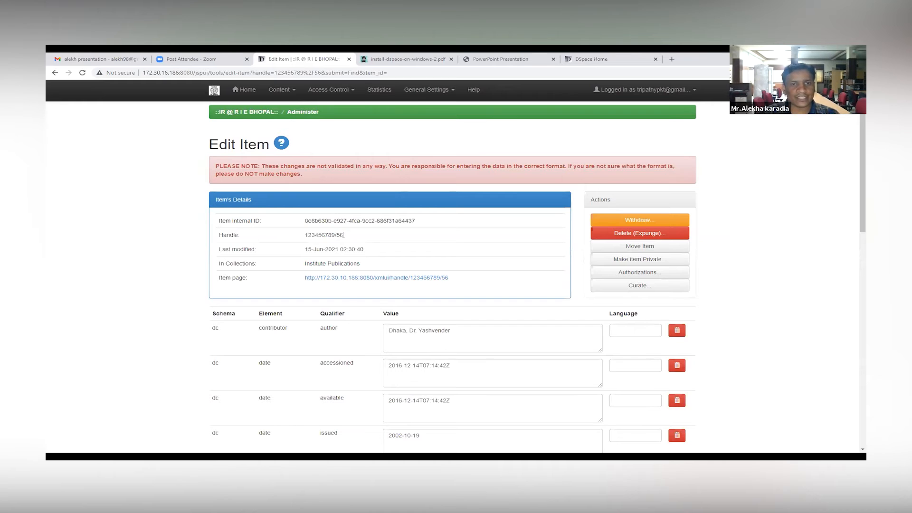
# Step: Review the item's metadata, then open its authorizations and examine the item, bundle and bitstream policies
pyautogui.scroll(-6, 428, 247)
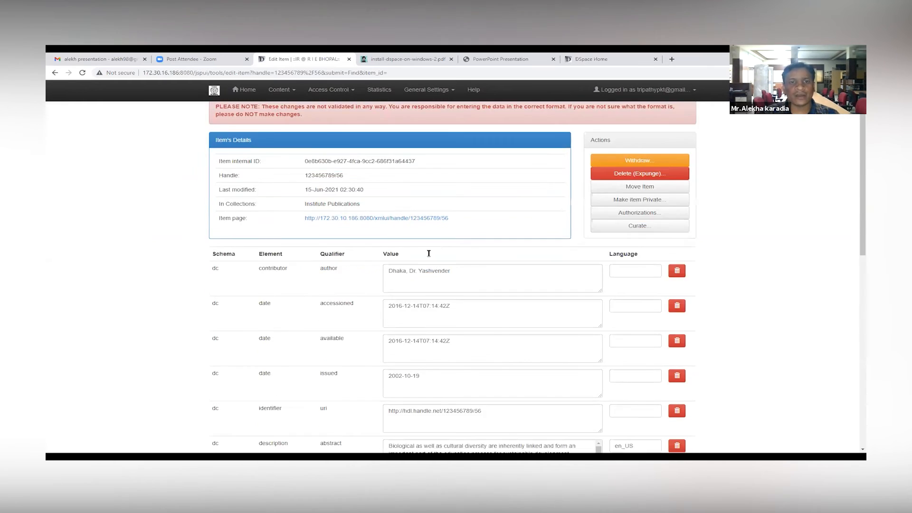
pyautogui.scroll(-10, 346, 264)
pyautogui.scroll(15, 346, 261)
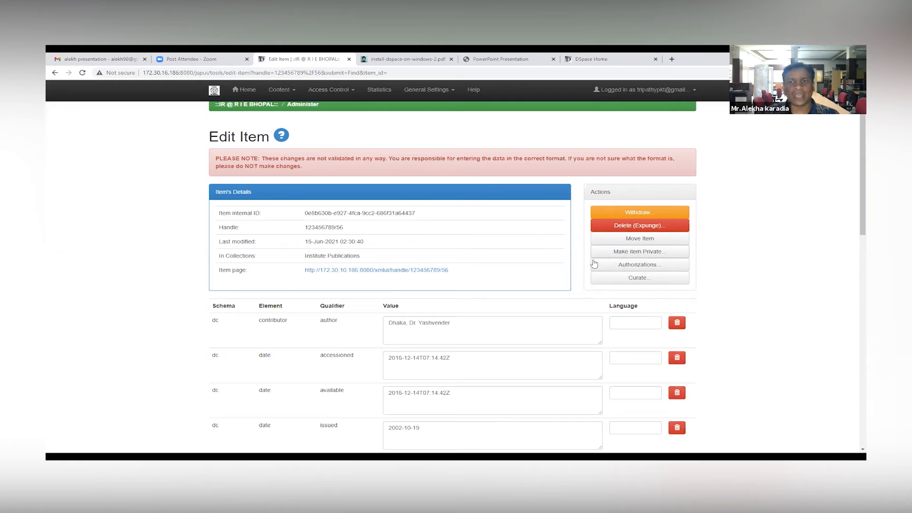
pyautogui.click(650, 267)
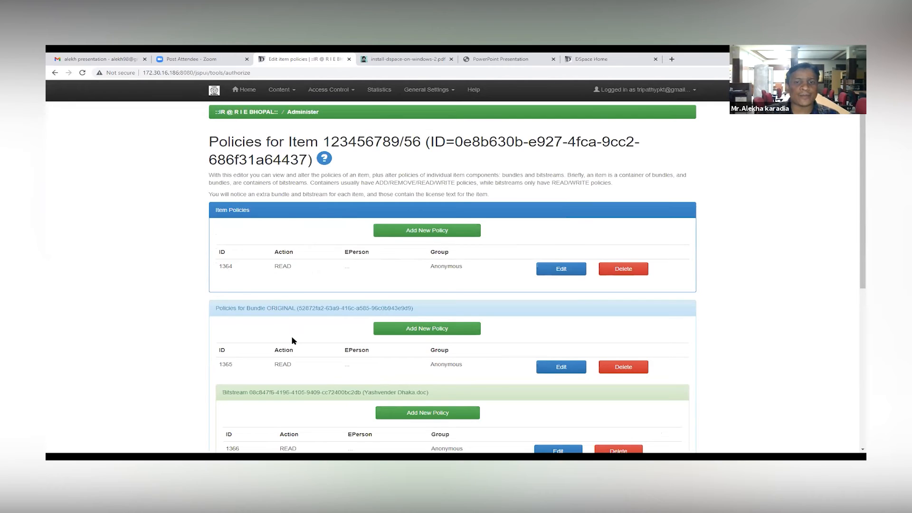
pyautogui.scroll(-6, 342, 330)
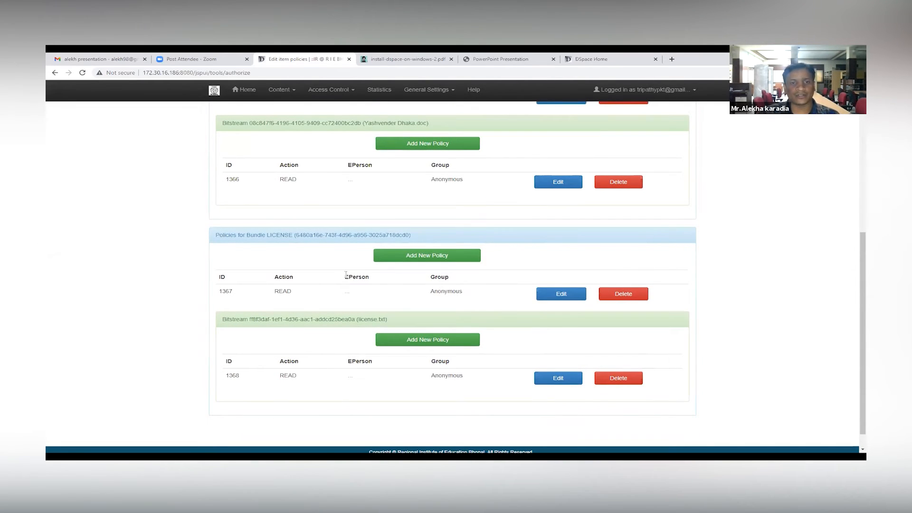
pyautogui.doubleClick(367, 277)
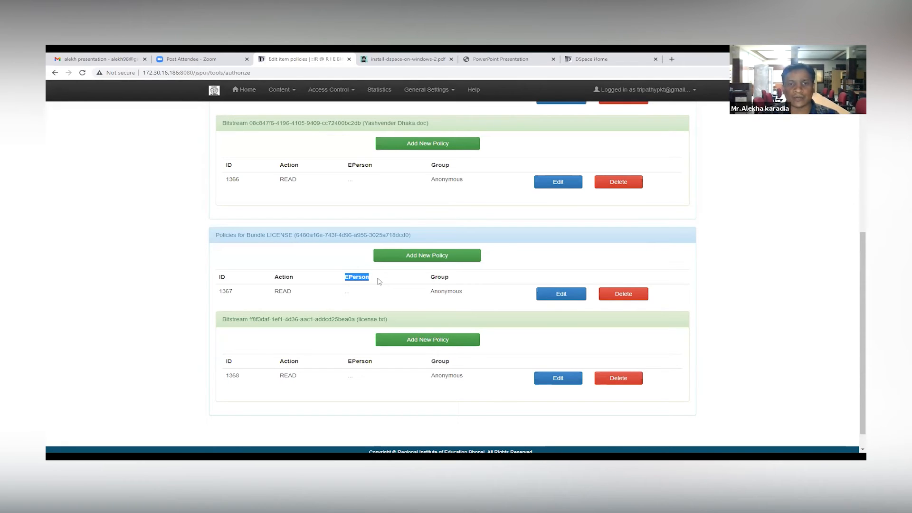
pyautogui.scroll(5, 379, 281)
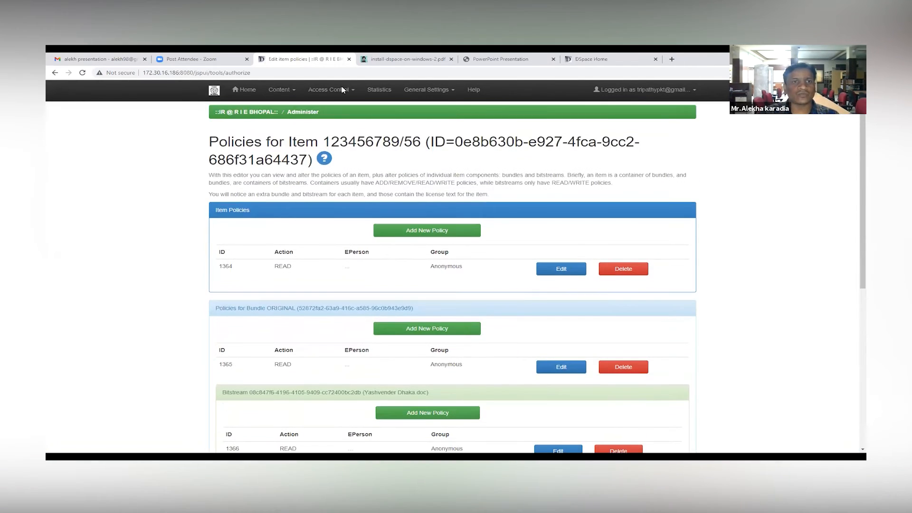
# Step: View the currently active workflows and the supervision orders administration page
pyautogui.click(294, 91)
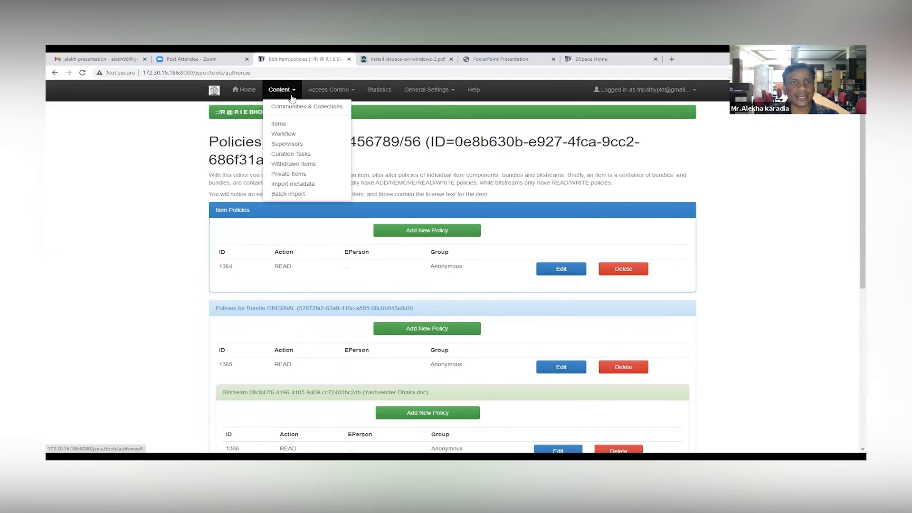
pyautogui.click(285, 134)
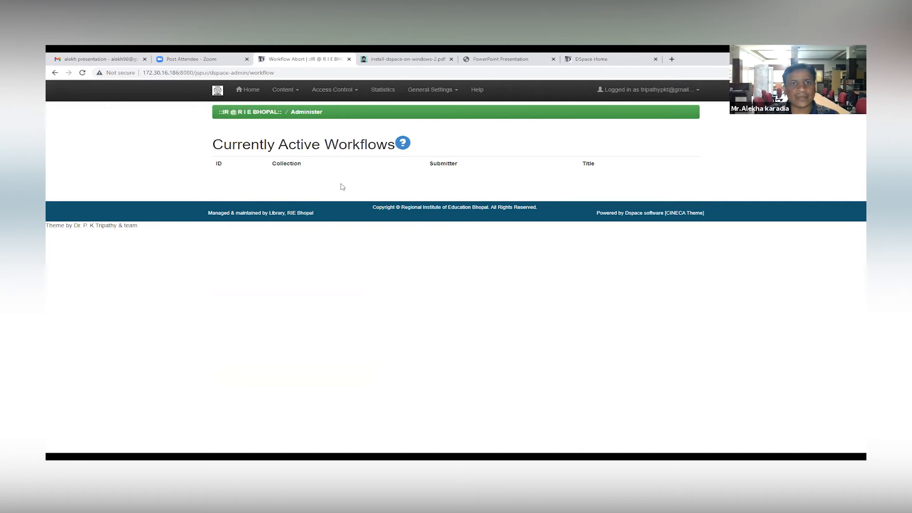
pyautogui.click(285, 89)
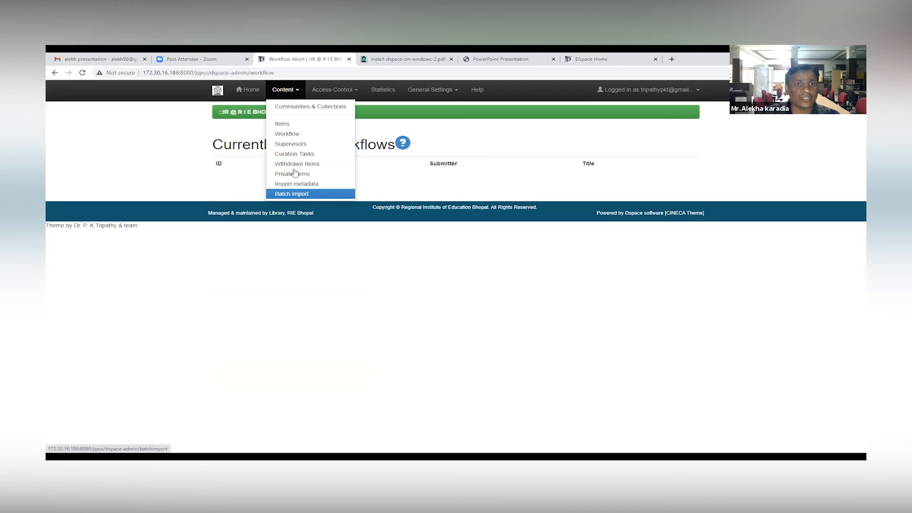
pyautogui.click(291, 144)
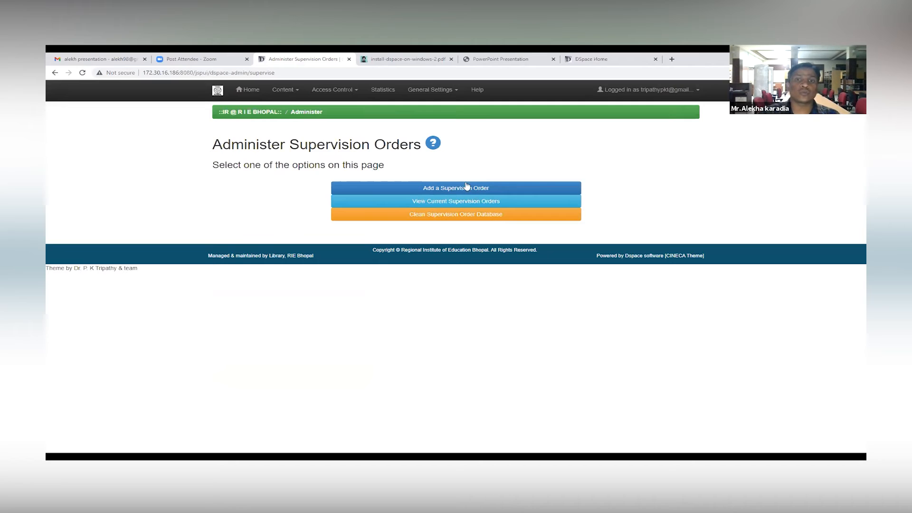
# Step: Open the system curation tasks page and view the available task types without changing the selection
pyautogui.click(296, 89)
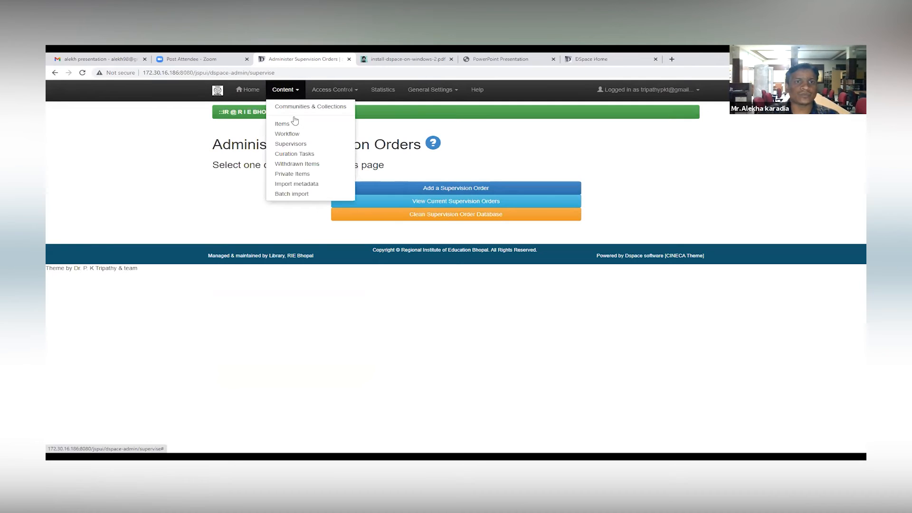
pyautogui.click(306, 155)
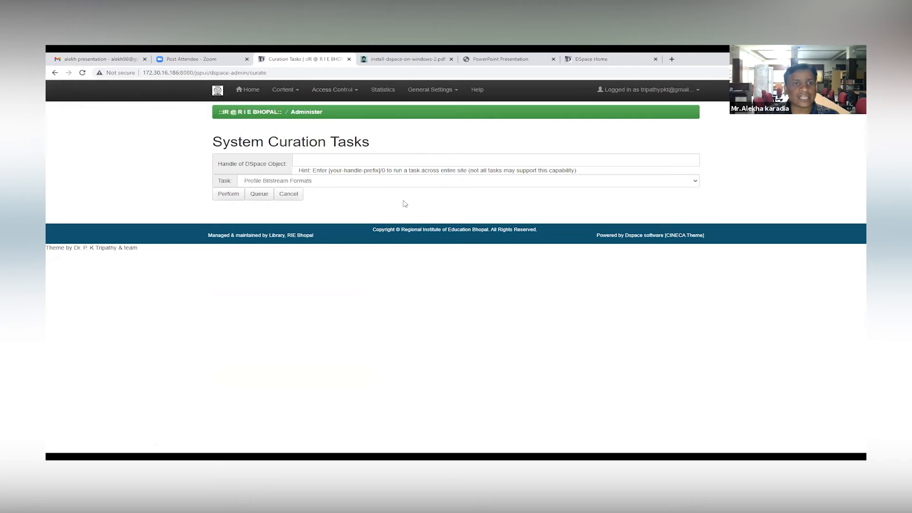
pyautogui.click(404, 181)
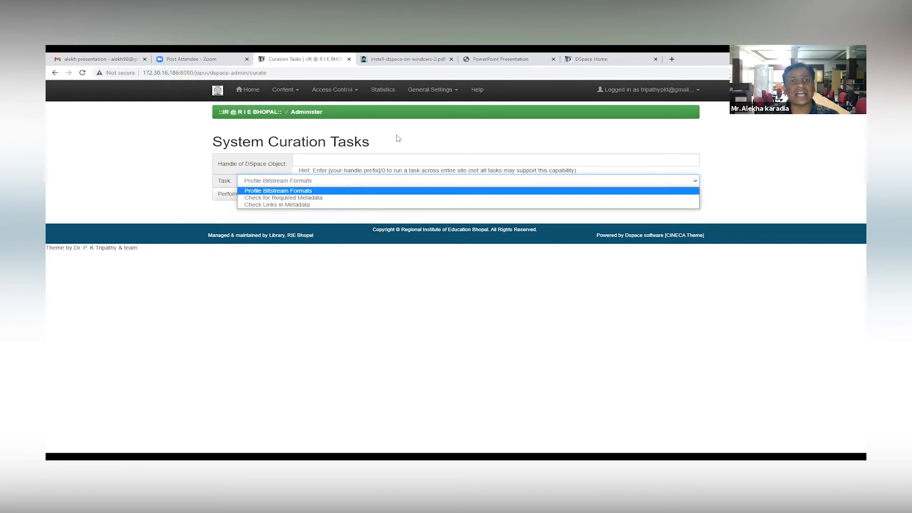
pyautogui.click(354, 121)
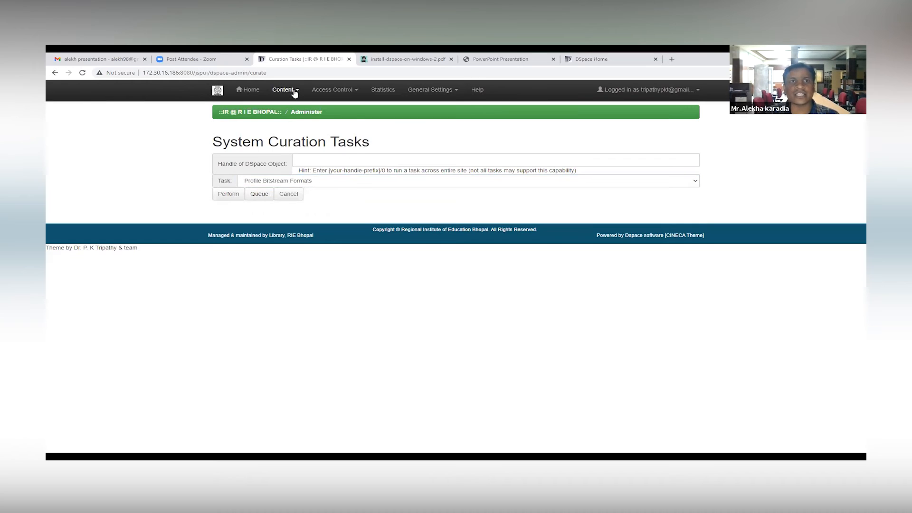
# Step: View the repository's list of withdrawn items and its list of private items
pyautogui.click(295, 91)
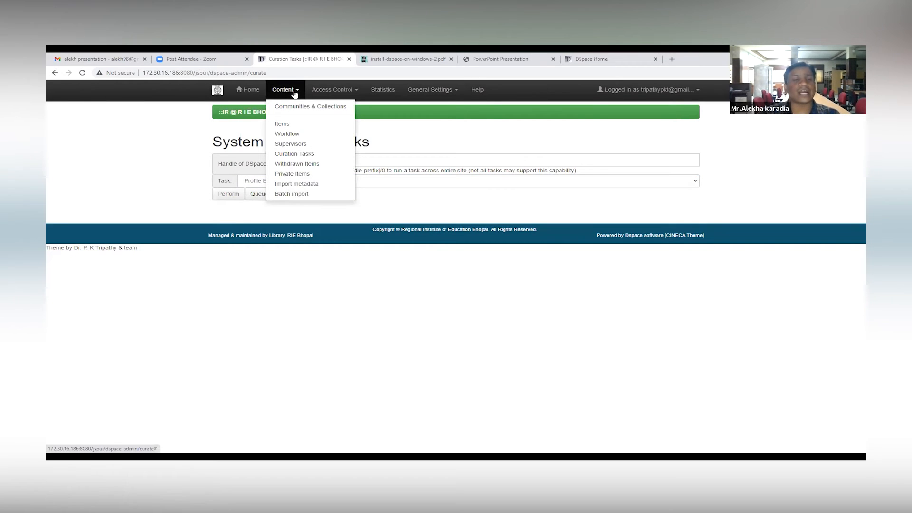
pyautogui.click(291, 164)
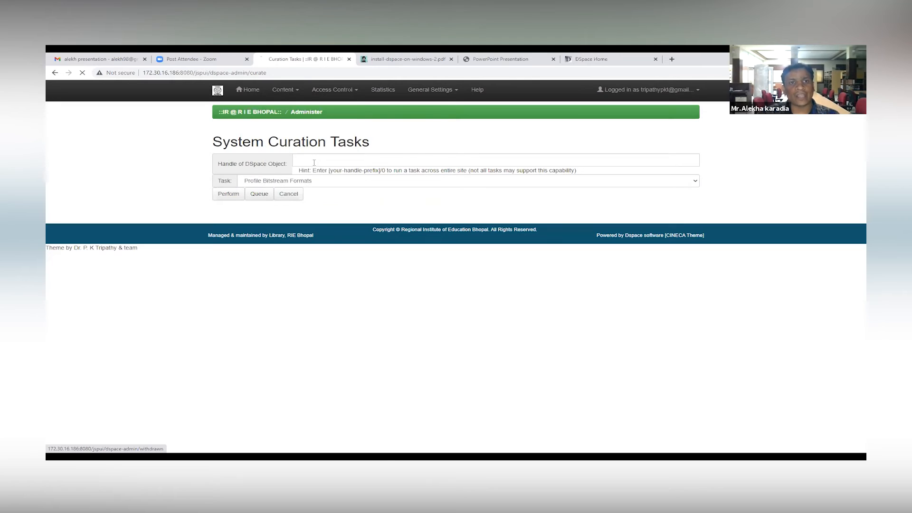
pyautogui.scroll(-1, 370, 317)
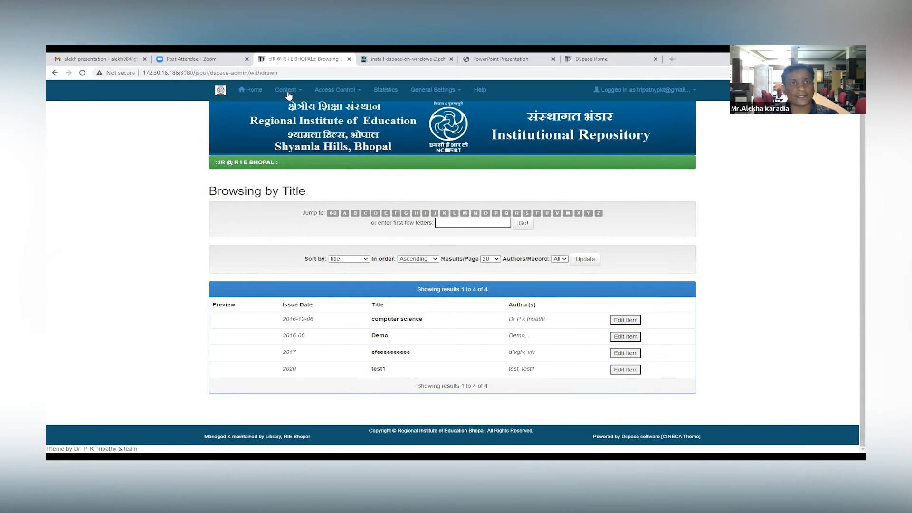
pyautogui.click(298, 88)
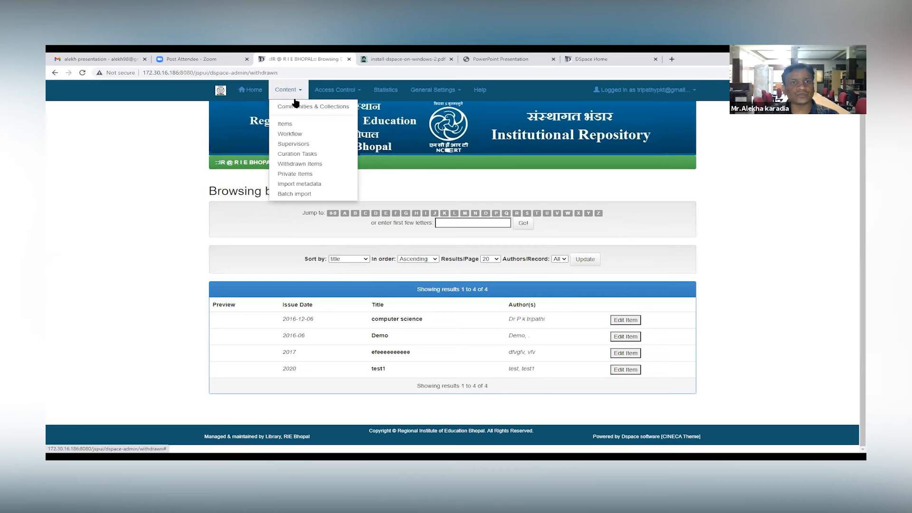
pyautogui.click(299, 175)
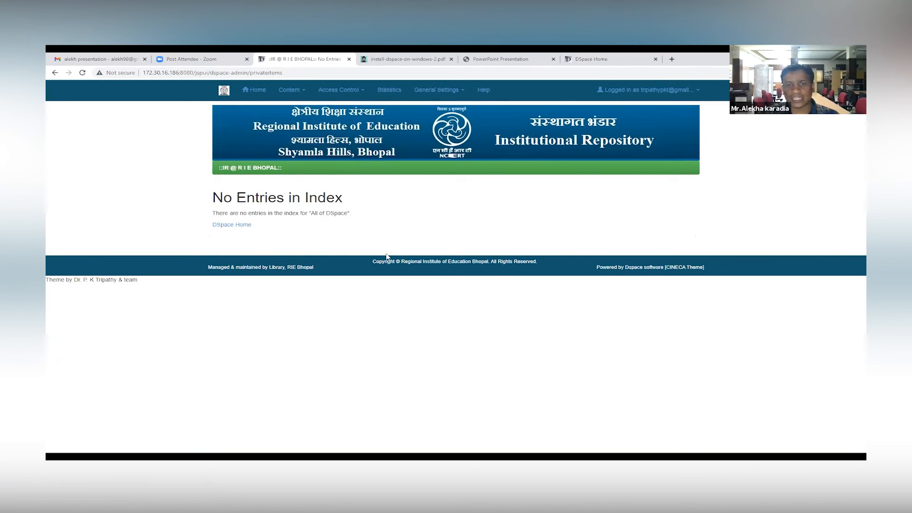
# Step: Open the metadata import page and view its file chooser, closing it without selecting a file
pyautogui.click(297, 90)
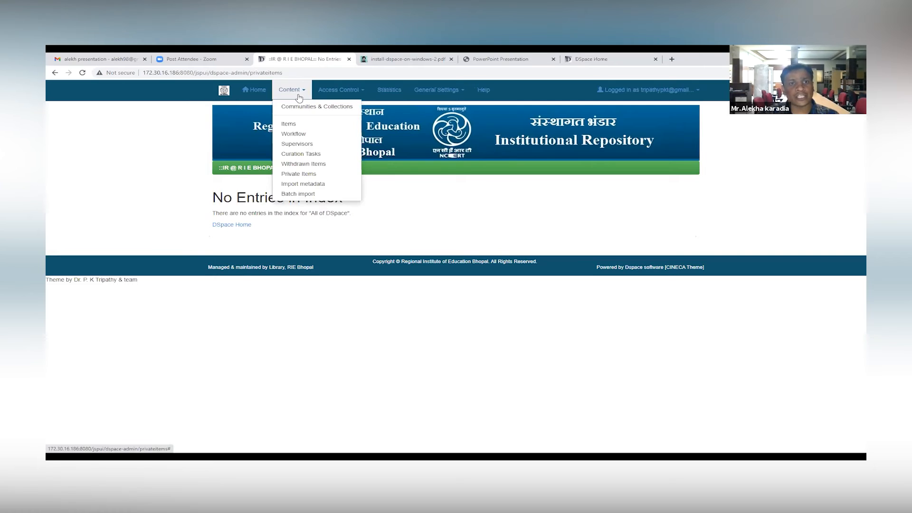
pyautogui.click(311, 187)
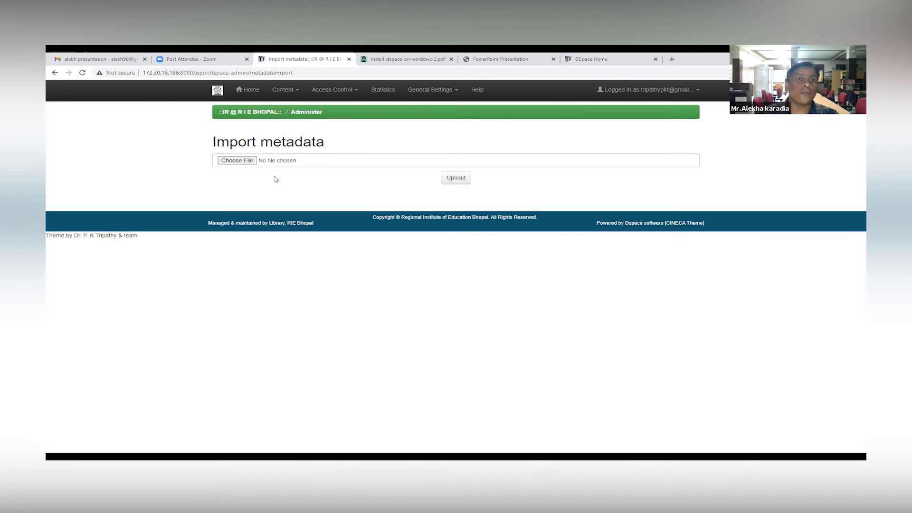
pyautogui.click(239, 161)
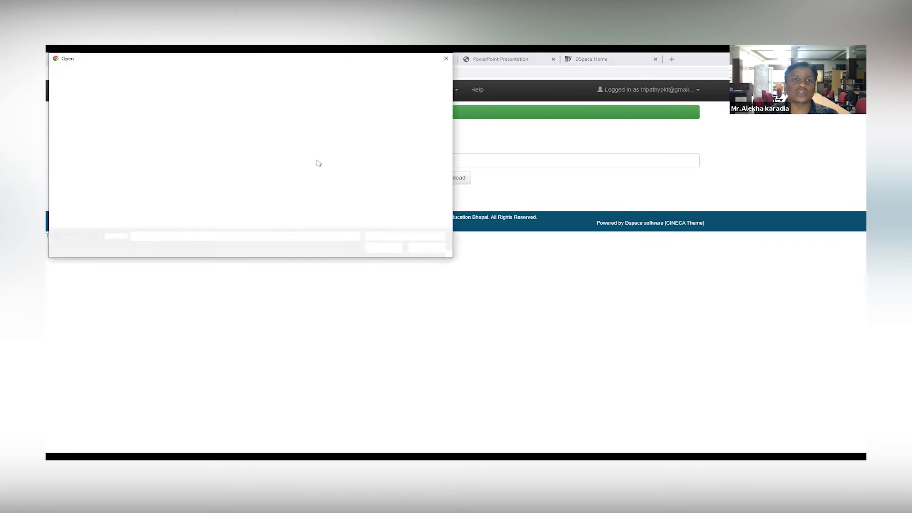
pyautogui.click(444, 59)
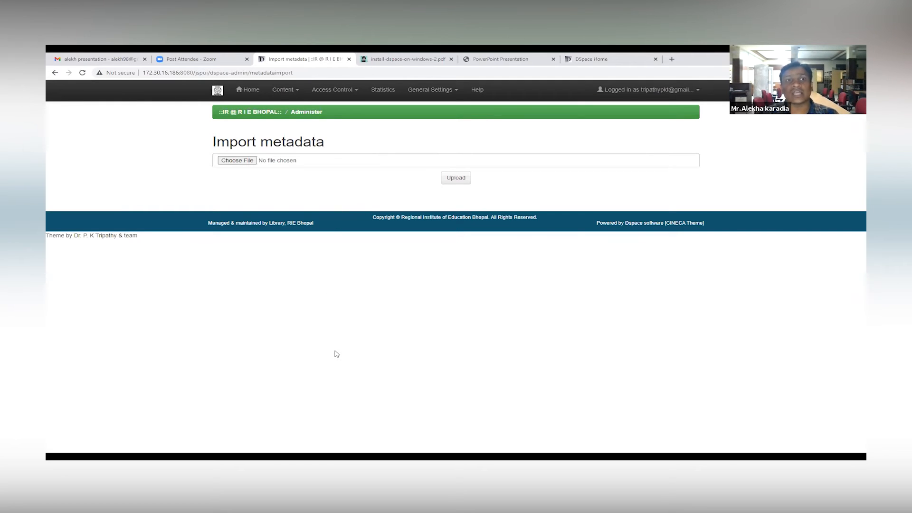
# Step: Open the batch import page and view the choices for input data type and owning collection
pyautogui.click(285, 90)
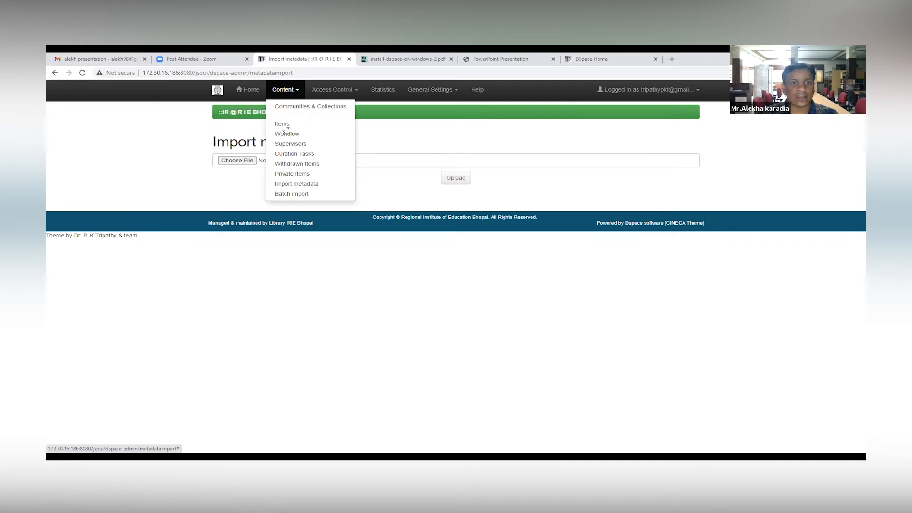
pyautogui.click(302, 194)
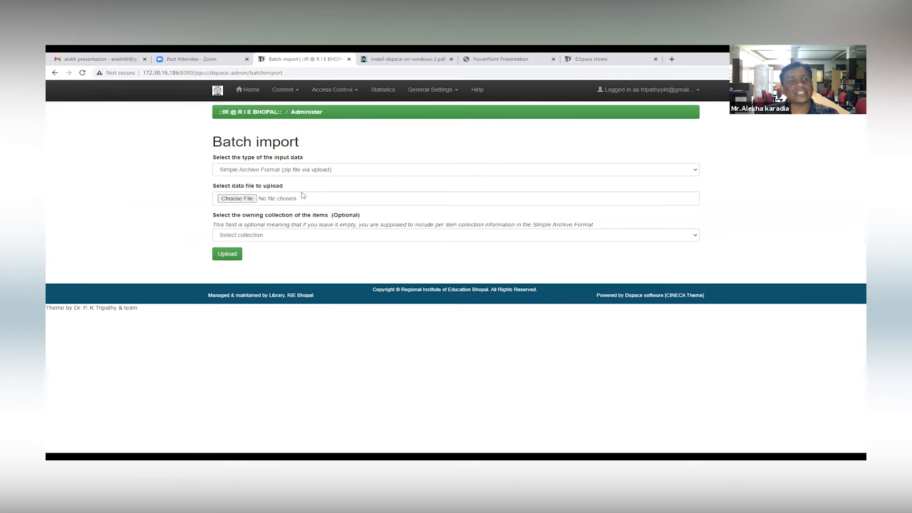
pyautogui.click(338, 171)
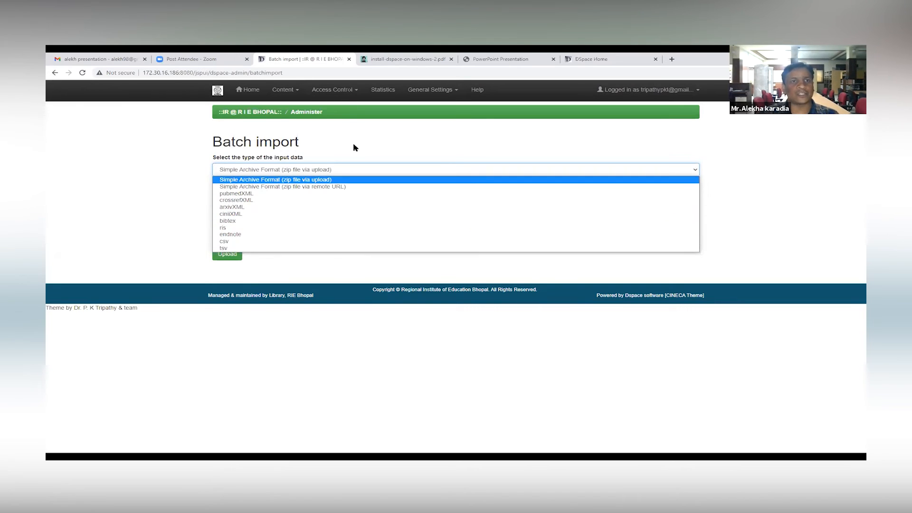
pyautogui.click(365, 136)
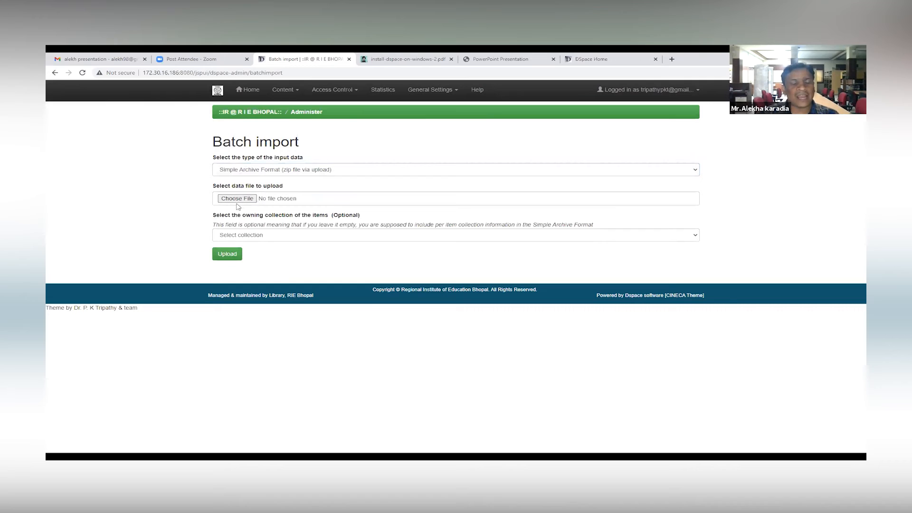
pyautogui.click(263, 238)
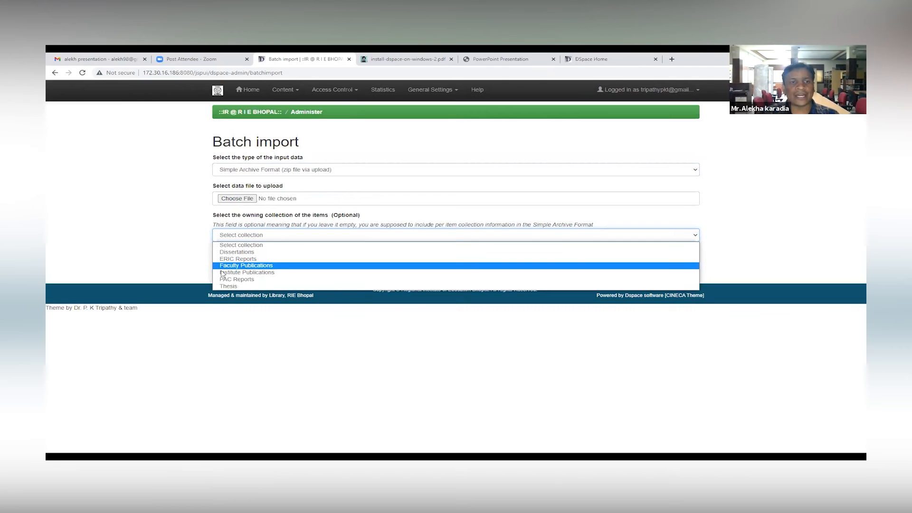
pyautogui.click(302, 97)
# Step: Open the EPeople administration page and start adding a new EPerson
pyautogui.click(352, 95)
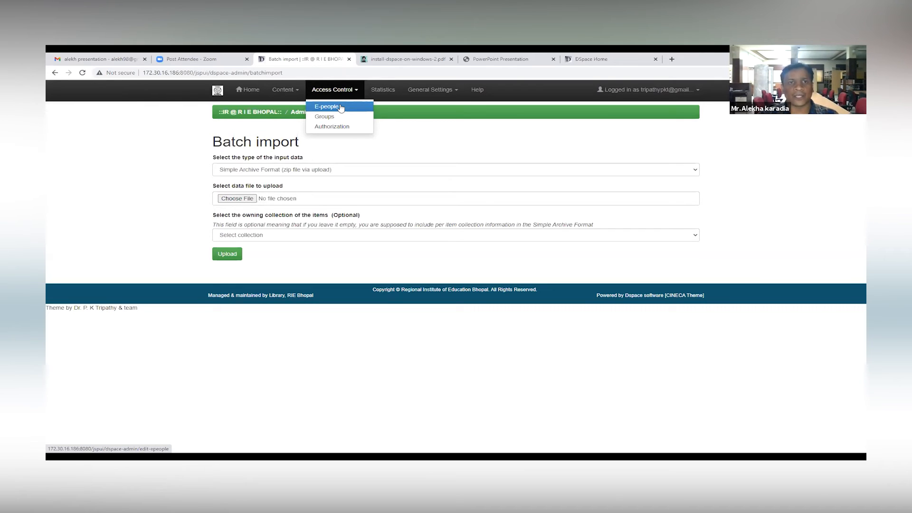
pyautogui.click(340, 108)
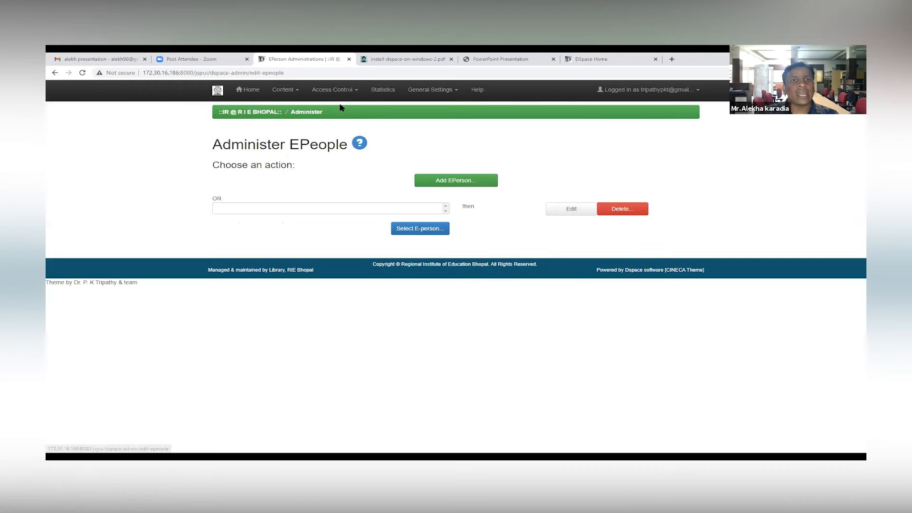
pyautogui.click(458, 182)
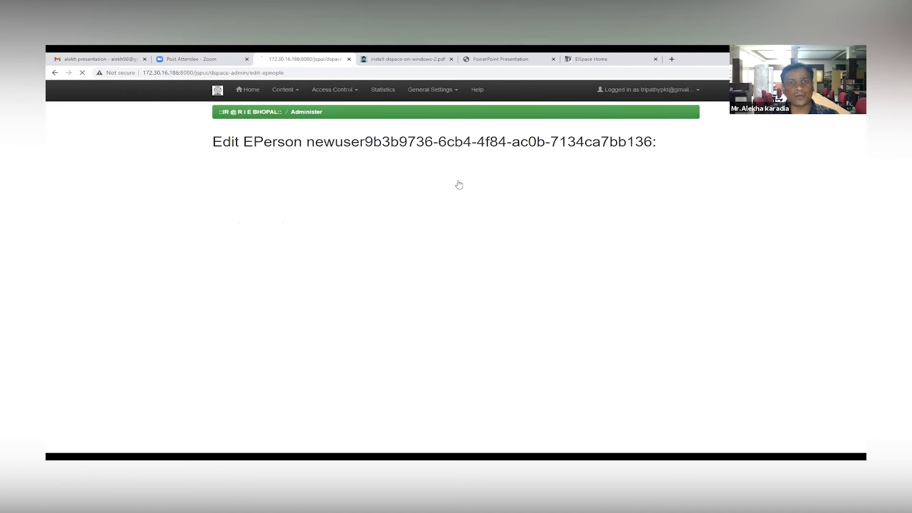
# Step: Examine the new EPerson form's last name, first name, phone and language fields without filling them in
pyautogui.click(320, 176)
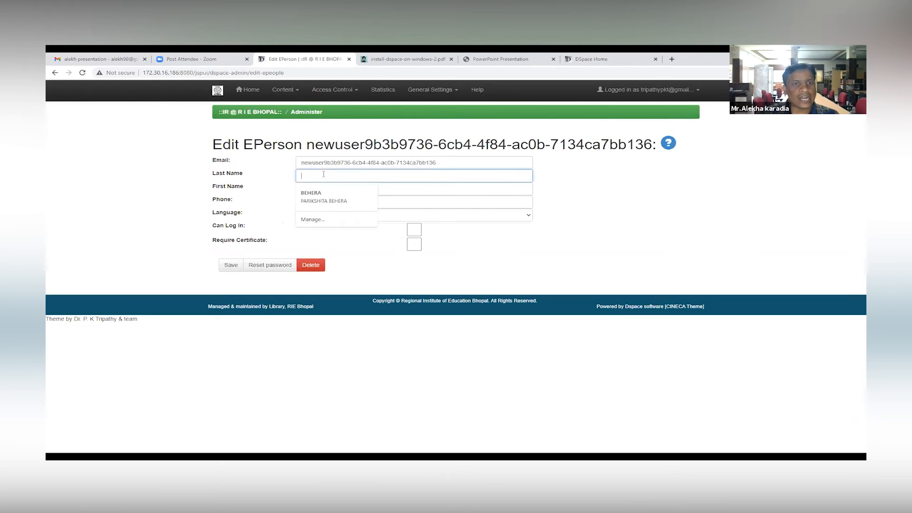
pyautogui.click(424, 185)
pyautogui.press('Tab')
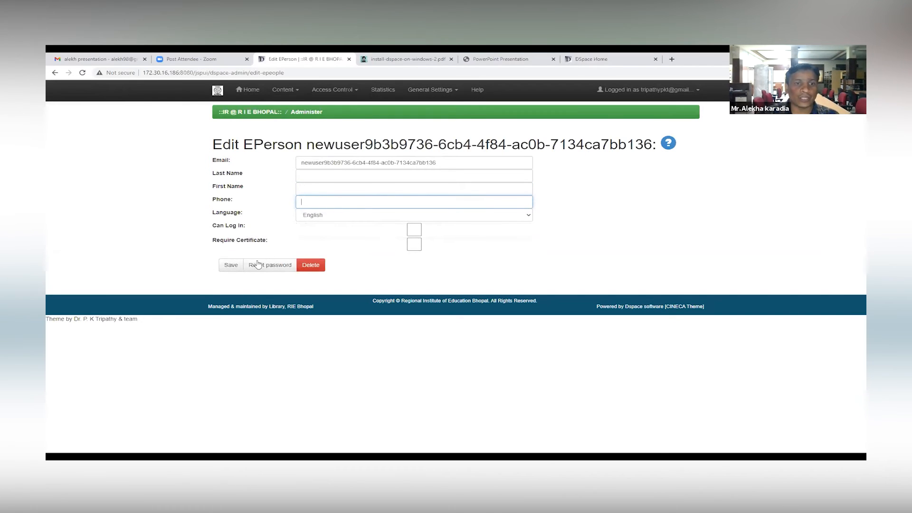
pyautogui.click(506, 217)
# Step: Open the Group Editor and look through the full list of user groups
pyautogui.click(364, 98)
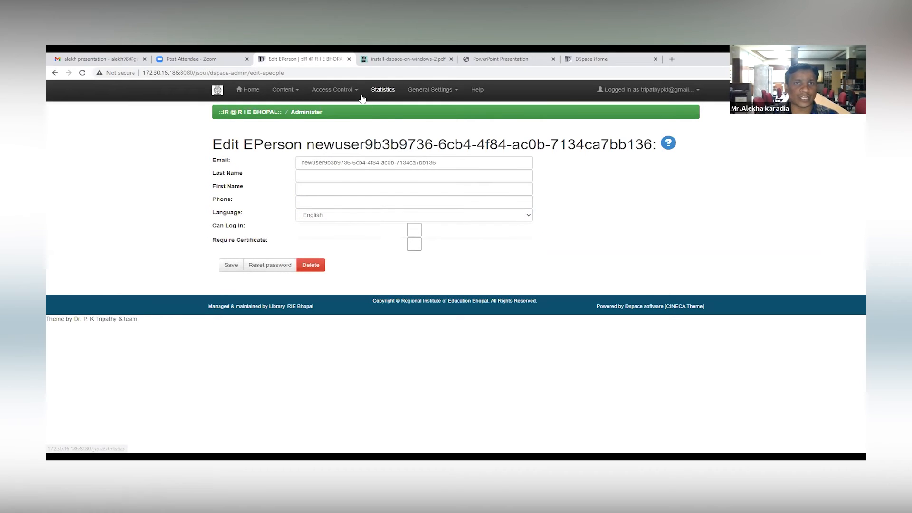
pyautogui.click(351, 94)
pyautogui.click(342, 118)
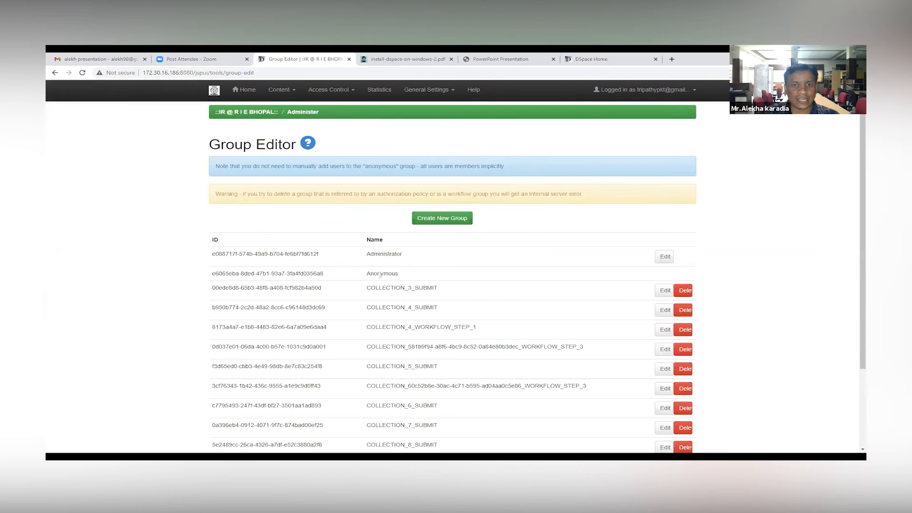
pyautogui.scroll(-3, 441, 256)
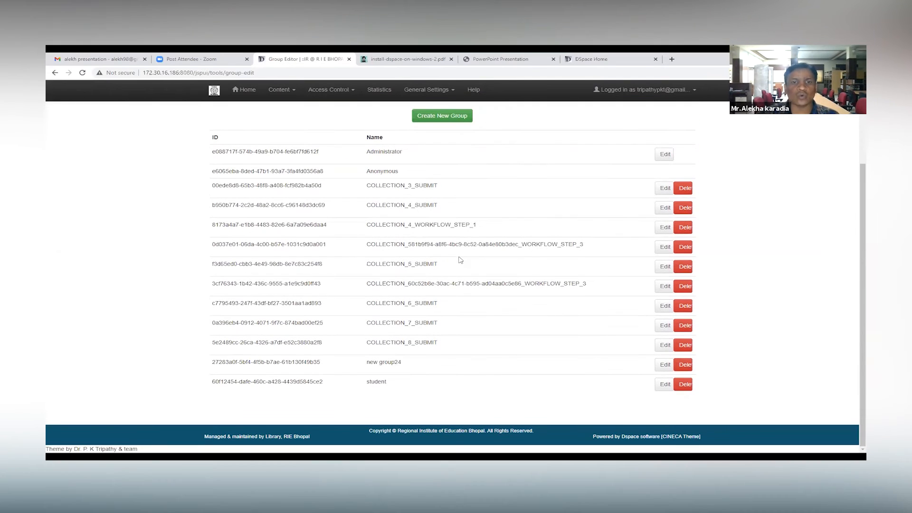
pyautogui.scroll(3, 449, 250)
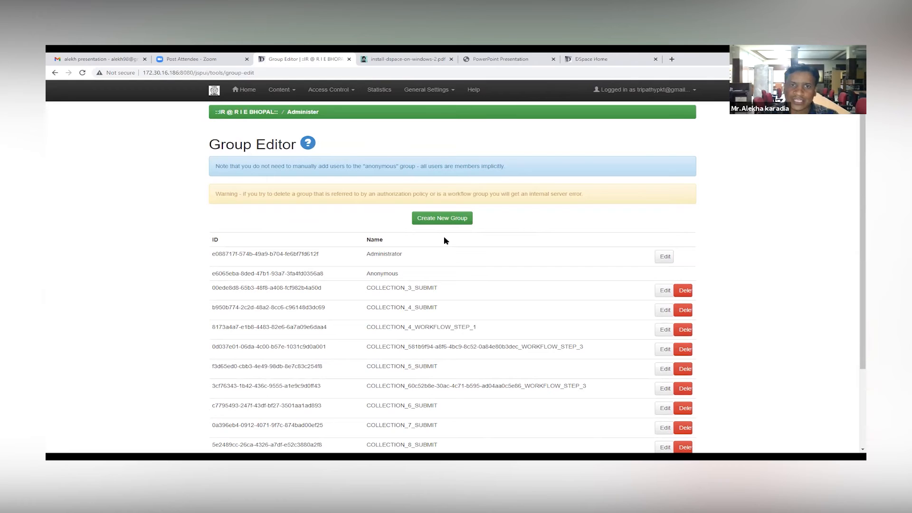
# Step: Open the authorization policies of the Regional Institute of Education Bhopal community
pyautogui.click(353, 94)
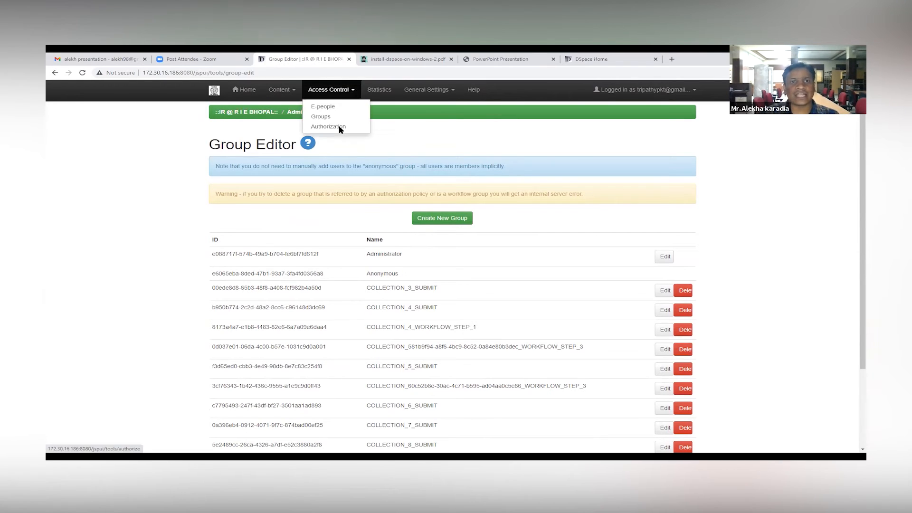
pyautogui.click(340, 126)
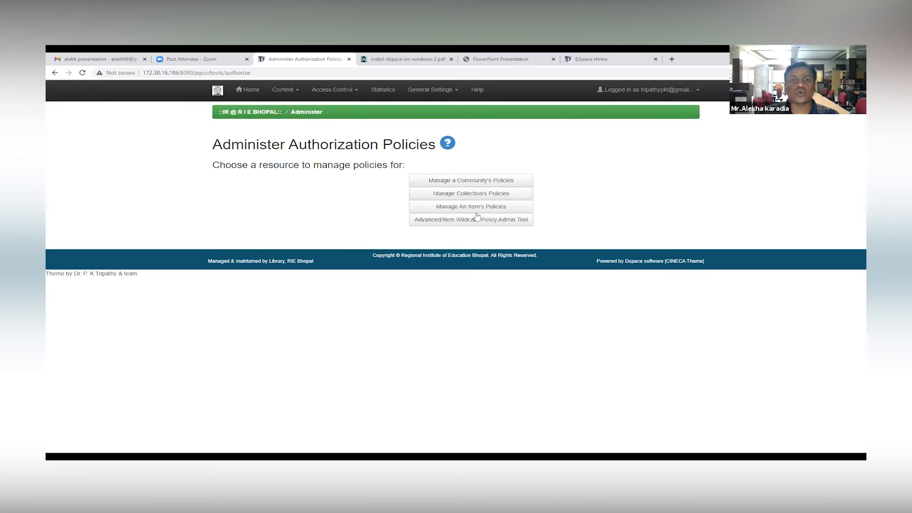
pyautogui.click(477, 184)
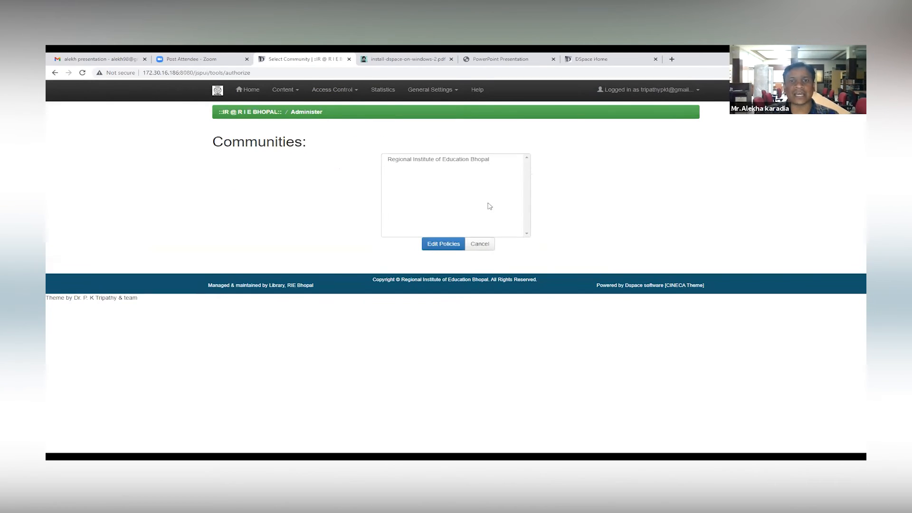
pyautogui.click(481, 160)
pyautogui.click(446, 243)
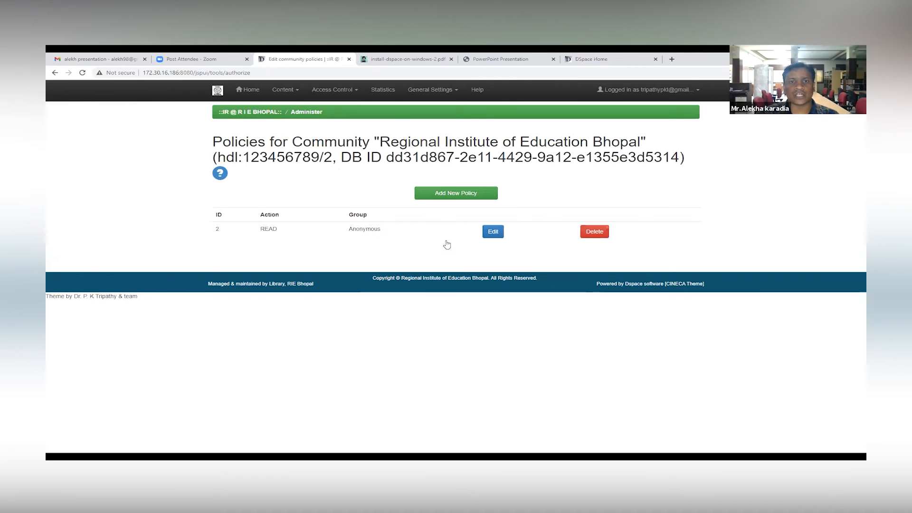
# Step: Open the community's Anonymous READ policy for editing and view the available groups and actions
pyautogui.click(488, 232)
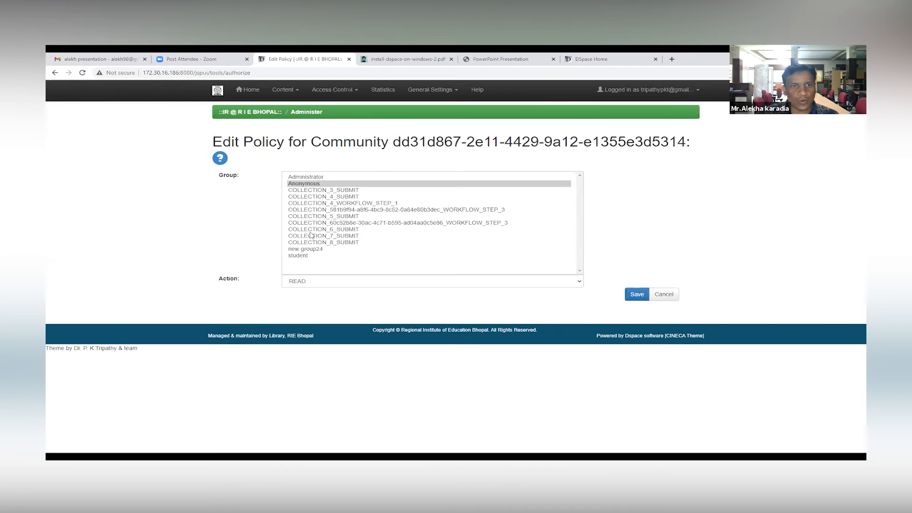
pyautogui.click(360, 282)
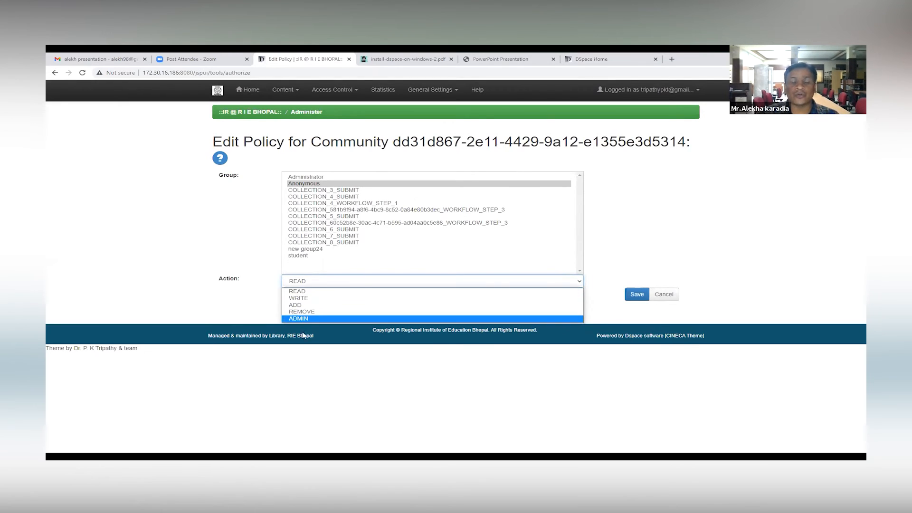
pyautogui.click(358, 92)
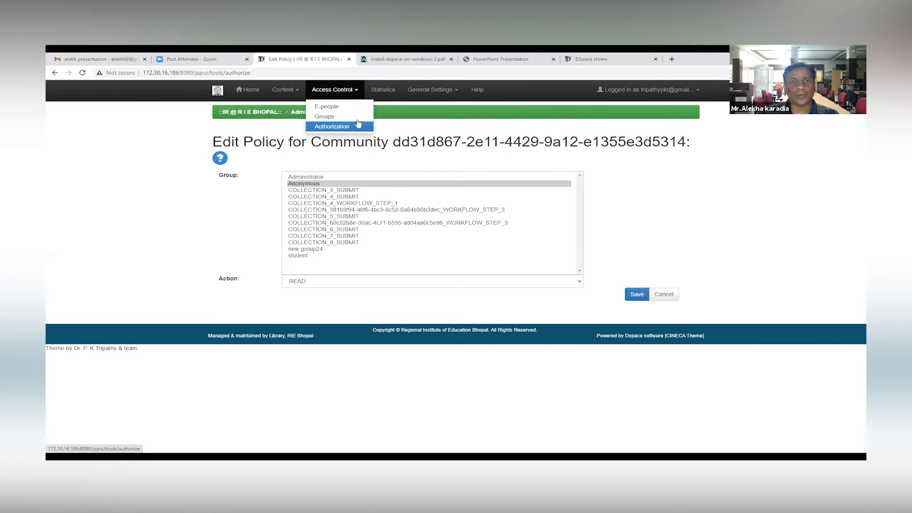
# Step: View the repository's statistics page and open the Metadata Schema Registry
pyautogui.click(384, 90)
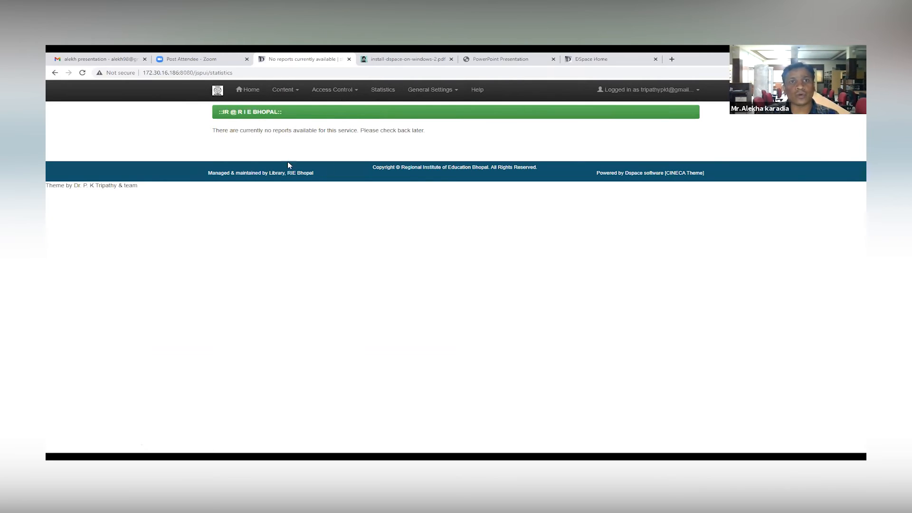
pyautogui.click(416, 93)
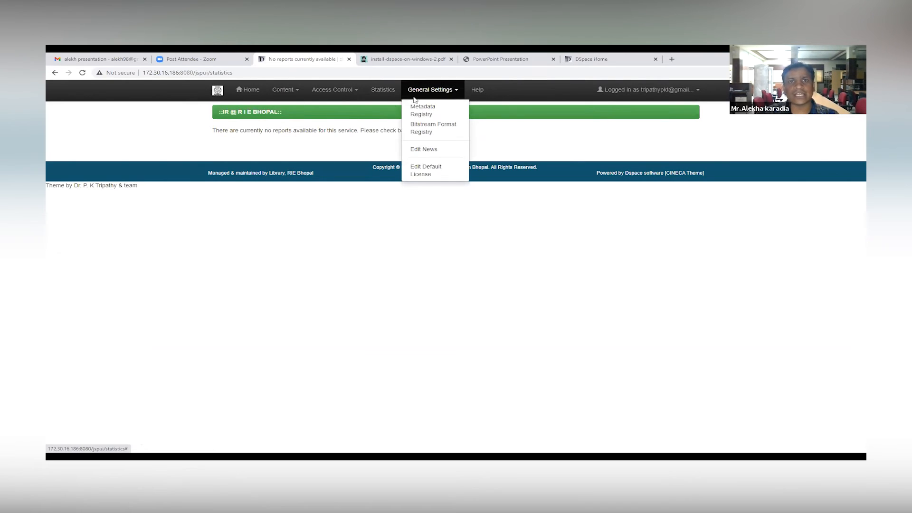
pyautogui.click(443, 114)
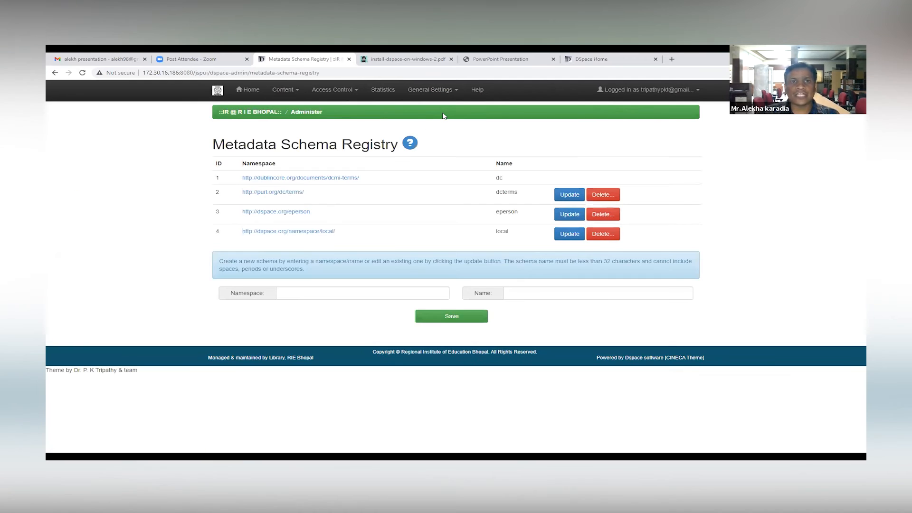
# Step: Switch to the XMLUI repository, filter by the first listed author and open "Better ways to Search Information on Web Platform"
pyautogui.click(594, 59)
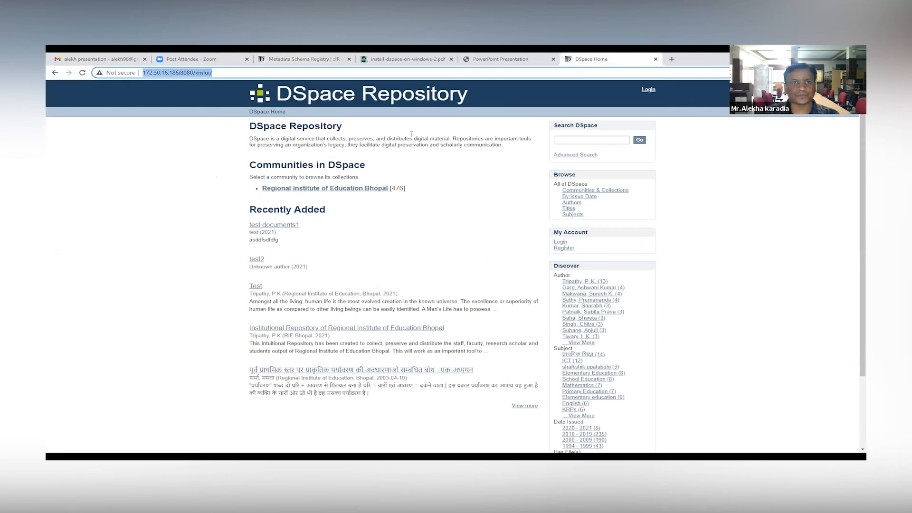
pyautogui.click(573, 282)
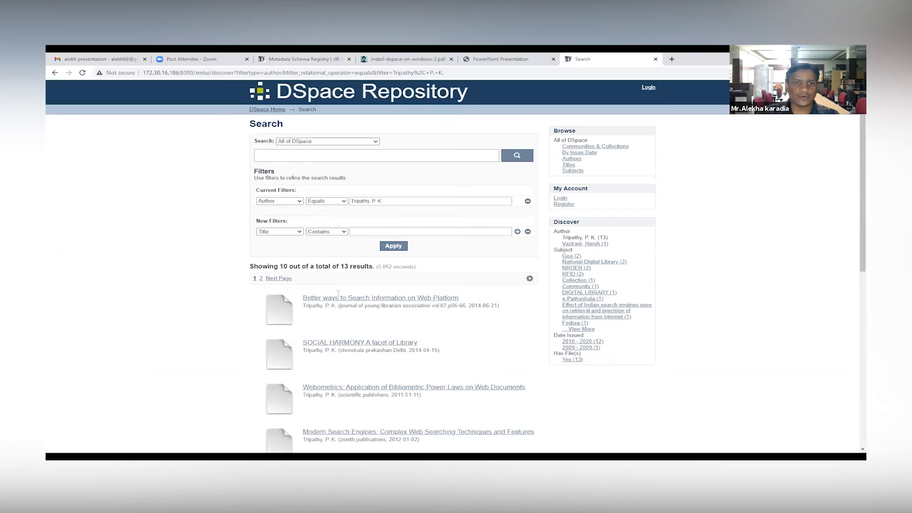
pyautogui.scroll(-3, 402, 190)
pyautogui.click(403, 190)
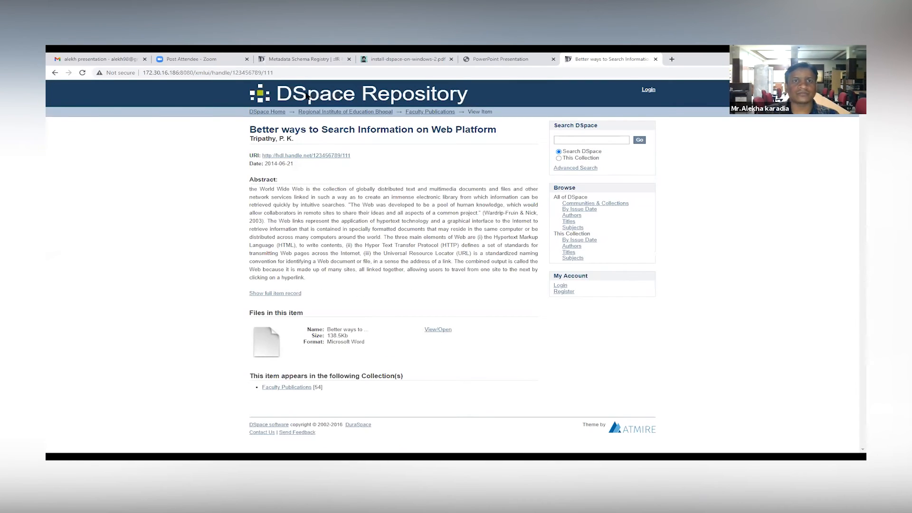
# Step: Return to the JSPUI repository, go to its home page and open an item record from the Dissertations collection
pyautogui.click(306, 57)
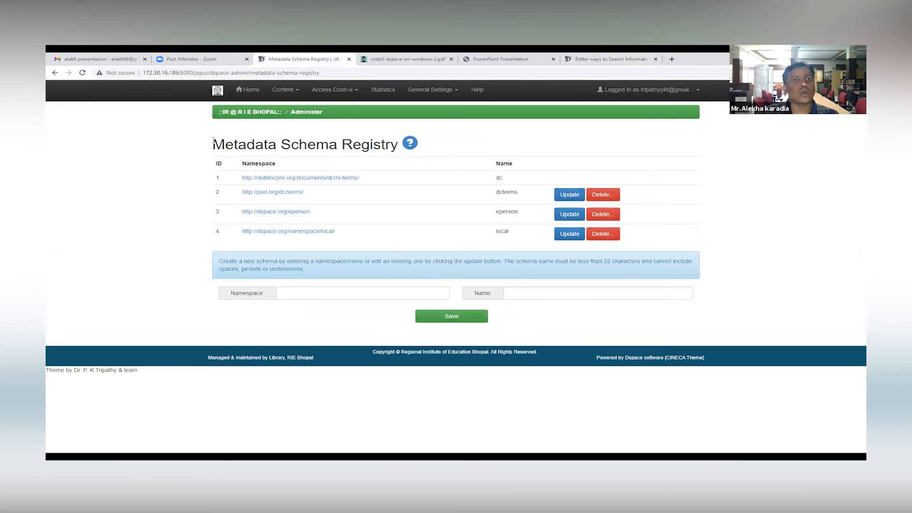
pyautogui.moveTo(213, 143); pyautogui.dragTo(391, 145)
pyautogui.click(246, 91)
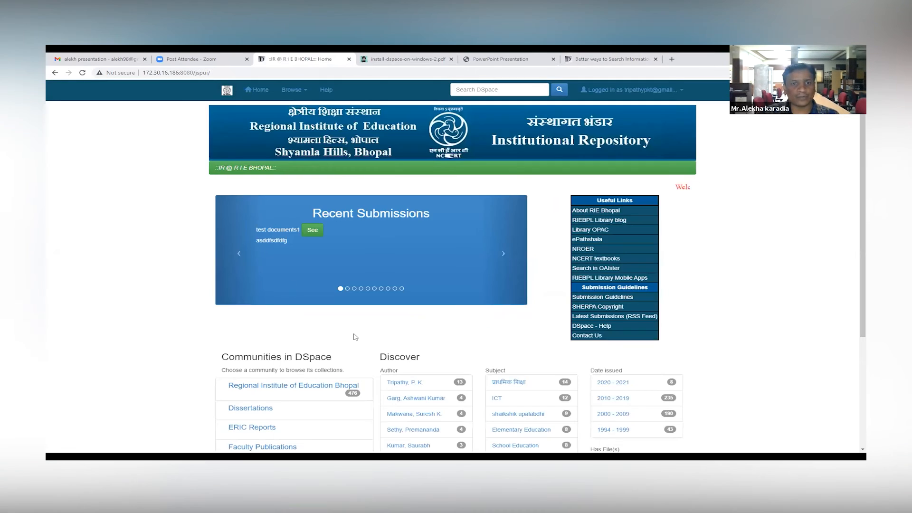
pyautogui.scroll(-3, 333, 332)
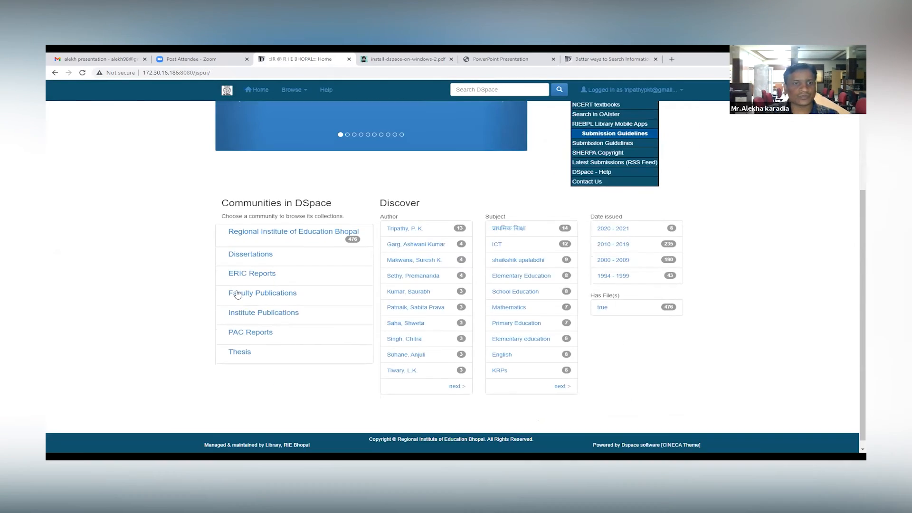
pyautogui.click(260, 257)
pyautogui.scroll(-4, 333, 285)
pyautogui.click(401, 222)
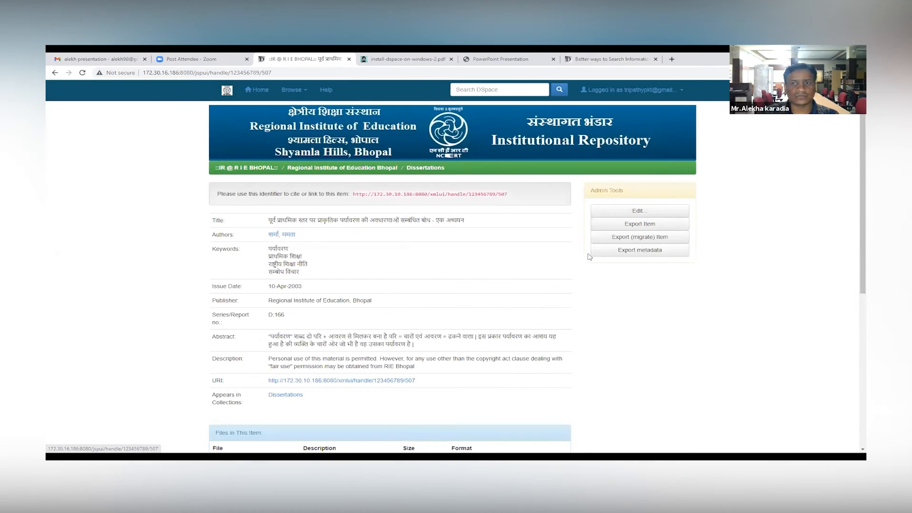
# Step: Start a new submission from My DSpace in the collection Regional Institute of Education Bhopal > Dissertations
pyautogui.click(259, 91)
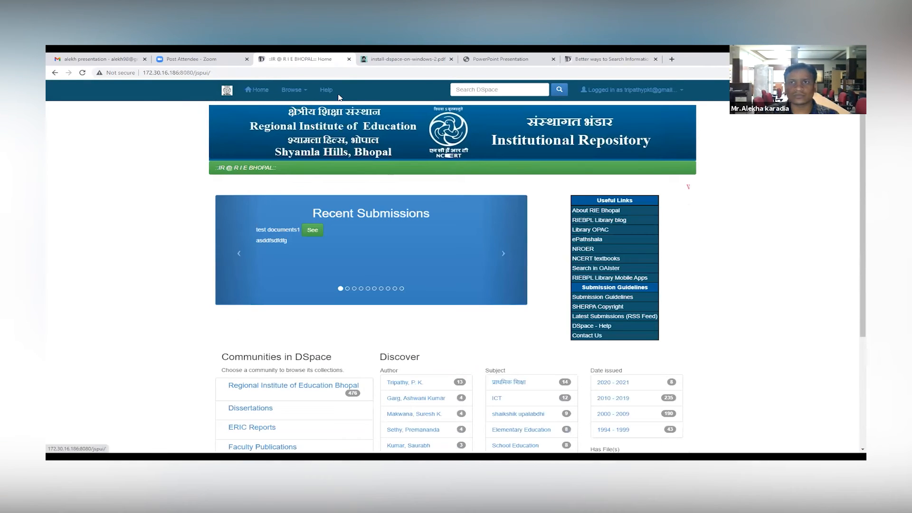
pyautogui.click(653, 94)
pyautogui.click(650, 103)
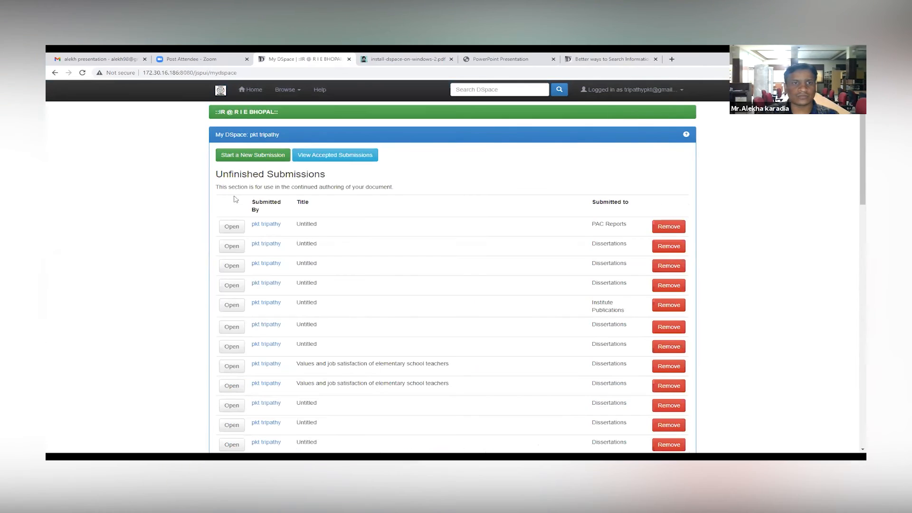
pyautogui.click(261, 157)
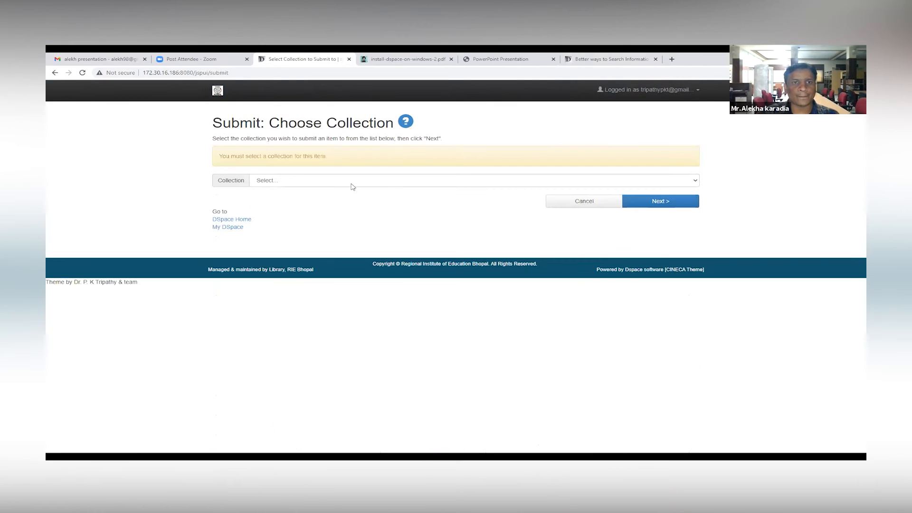
pyautogui.click(343, 184)
pyautogui.click(550, 196)
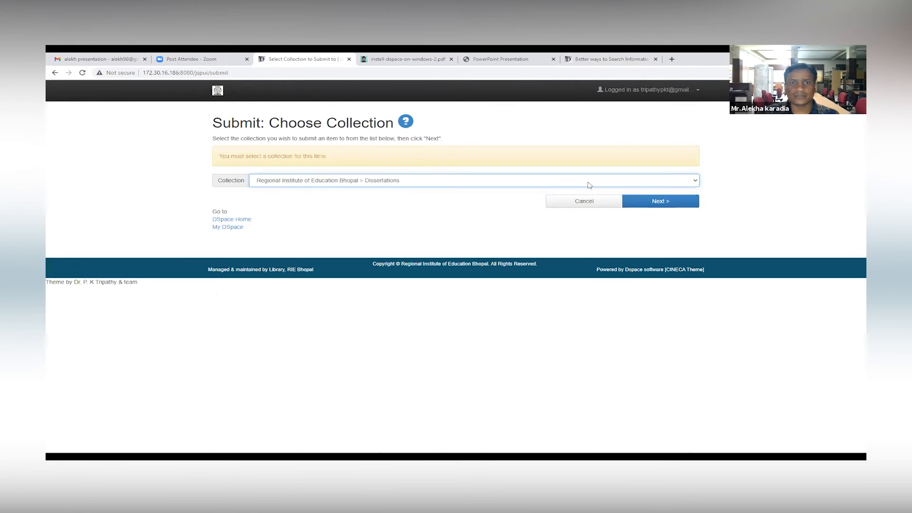
pyautogui.click(663, 203)
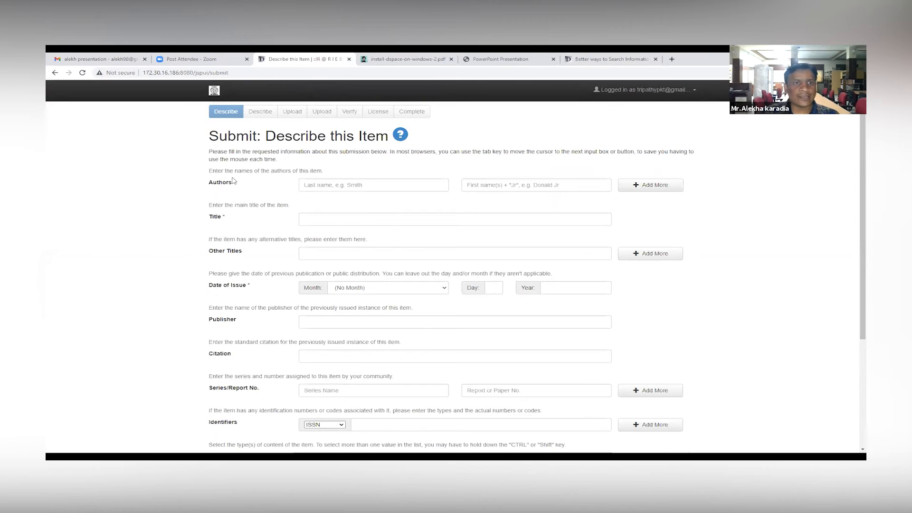
# Step: Examine the submission's item description fields, from authors and title through date of issue, publisher and citation
pyautogui.scroll(-1, 257, 191)
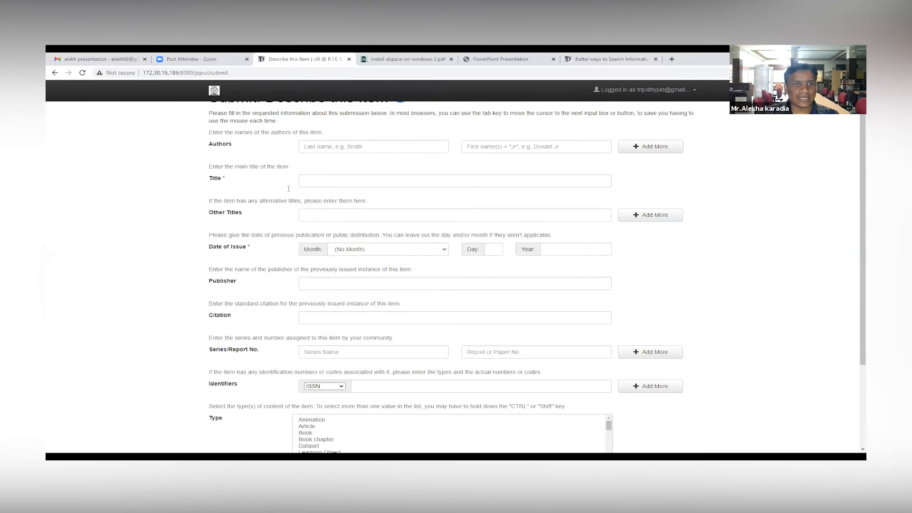
pyautogui.scroll(-2, 301, 234)
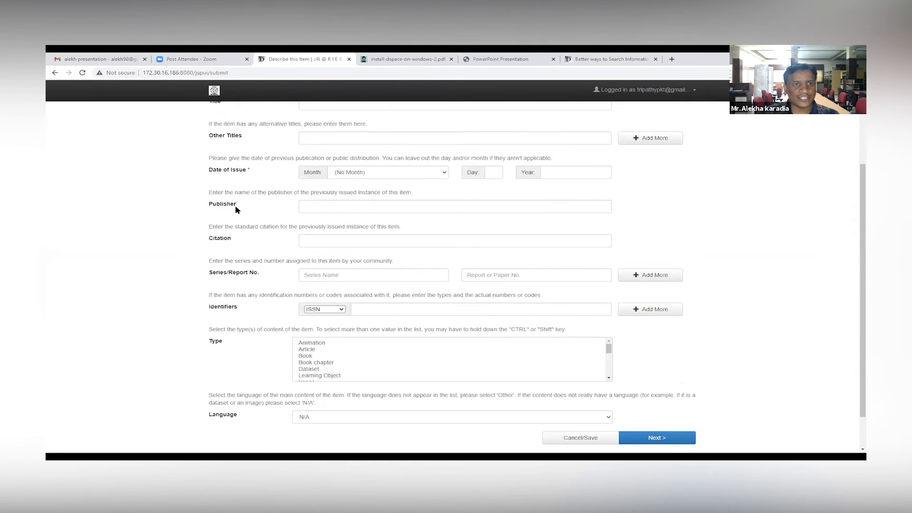
pyautogui.scroll(-1, 278, 254)
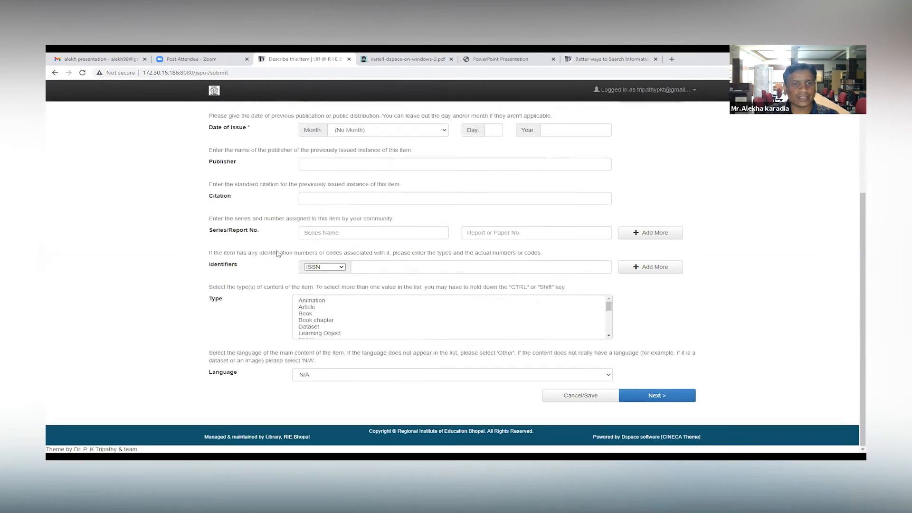
pyautogui.scroll(4, 281, 287)
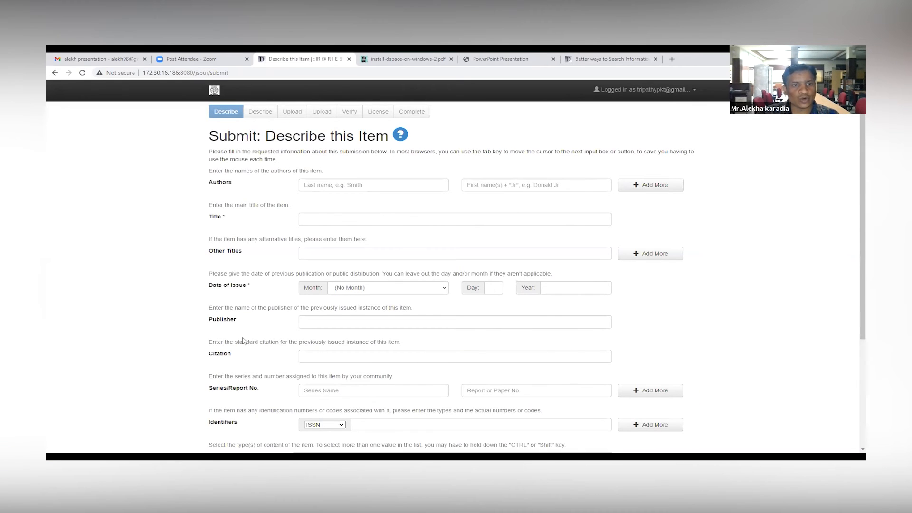
pyautogui.scroll(-4, 239, 298)
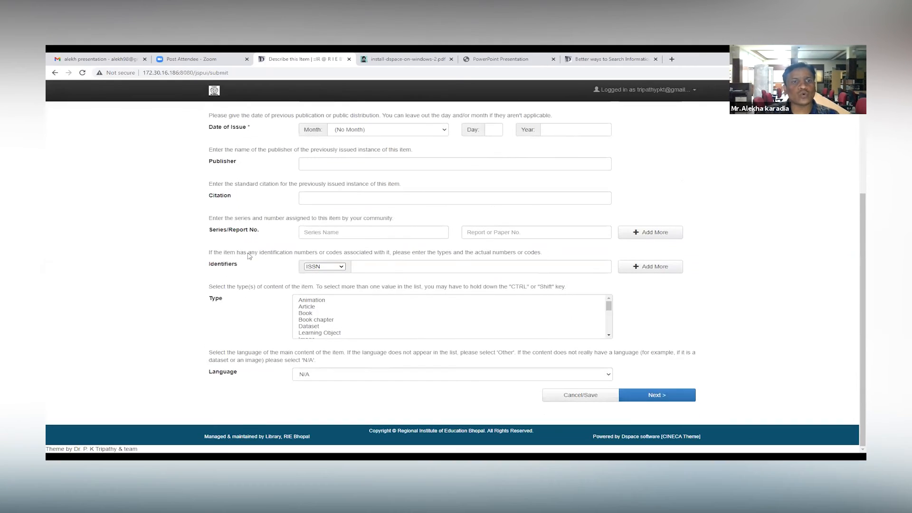
pyautogui.scroll(4, 261, 209)
pyautogui.scroll(-4, 261, 209)
# Step: Examine the submission form's Series/Report No. fields and the list of content types
pyautogui.moveTo(209, 229); pyautogui.dragTo(274, 238)
pyautogui.click(390, 232)
pyautogui.click(497, 237)
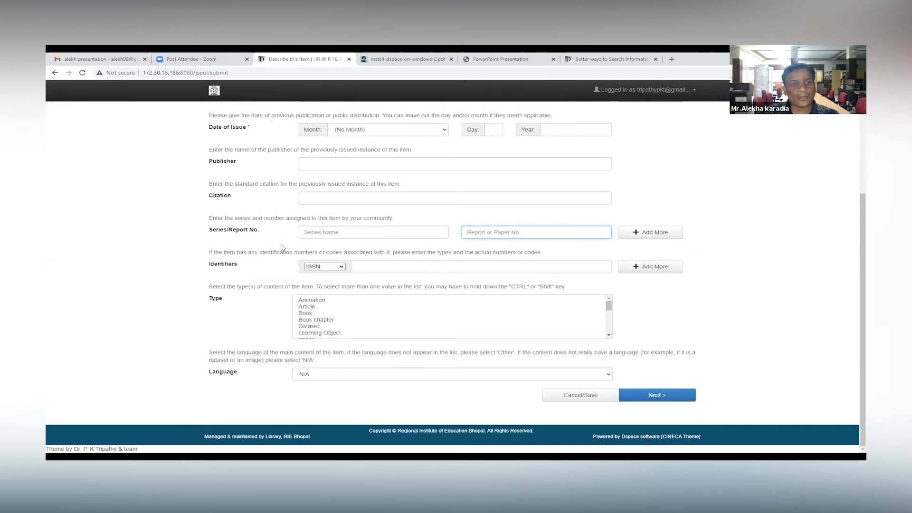
pyautogui.scroll(1, 243, 276)
pyautogui.scroll(5, 244, 276)
pyautogui.scroll(-5, 242, 279)
pyautogui.scroll(-5, 304, 311)
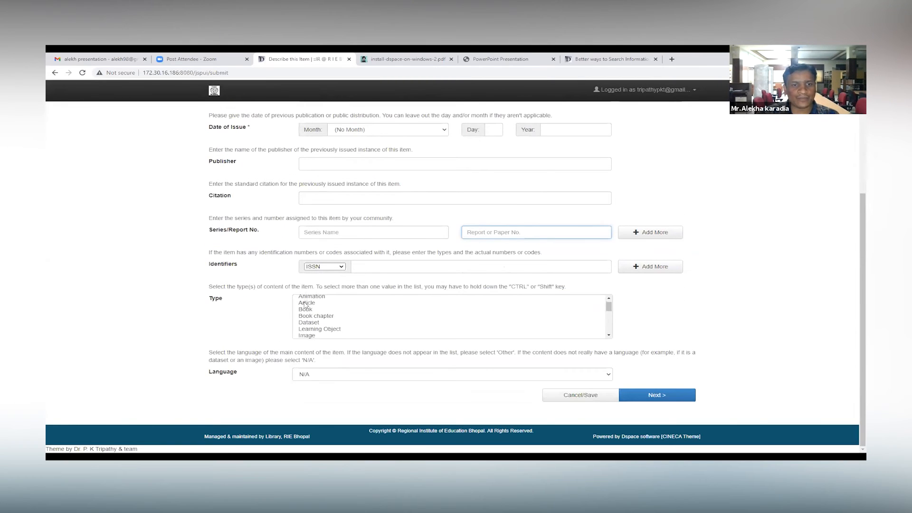
# Step: Examine the content types and the available language options in the submission form, leaving the language unselected
pyautogui.scroll(5, 312, 318)
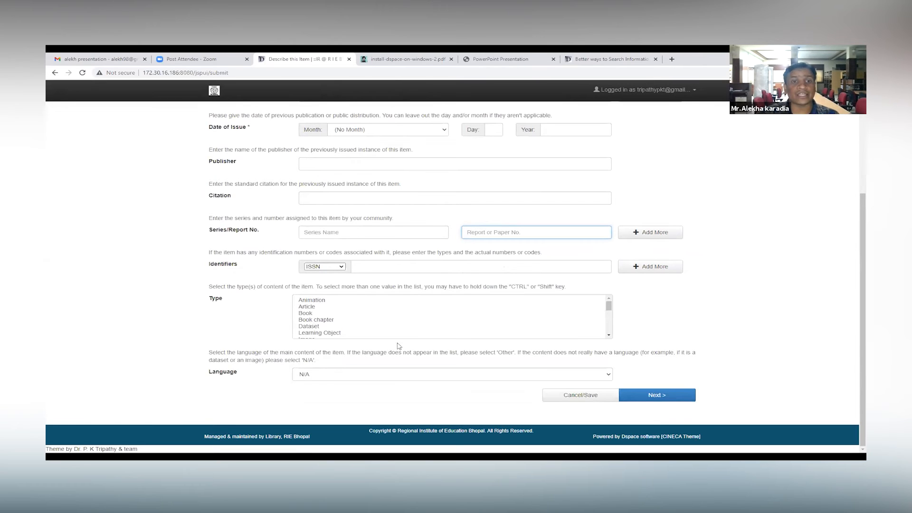
pyautogui.scroll(1, 264, 342)
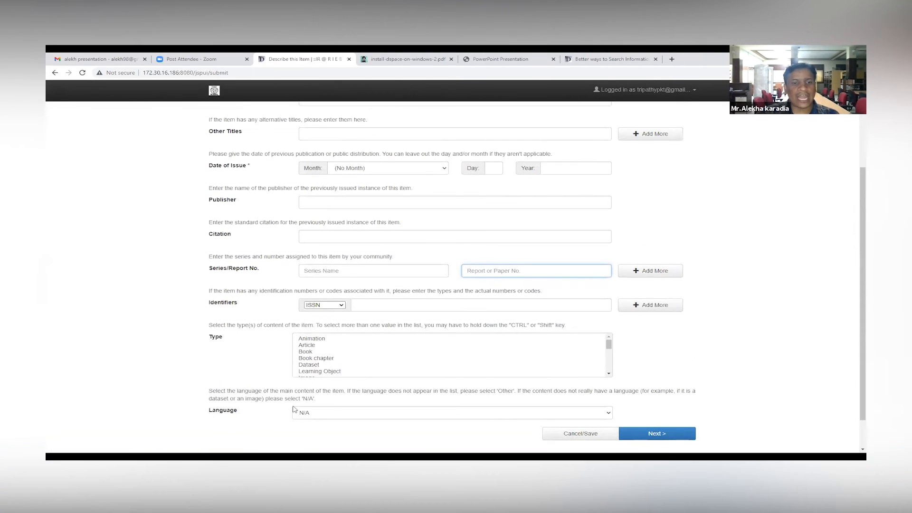
pyautogui.click(329, 417)
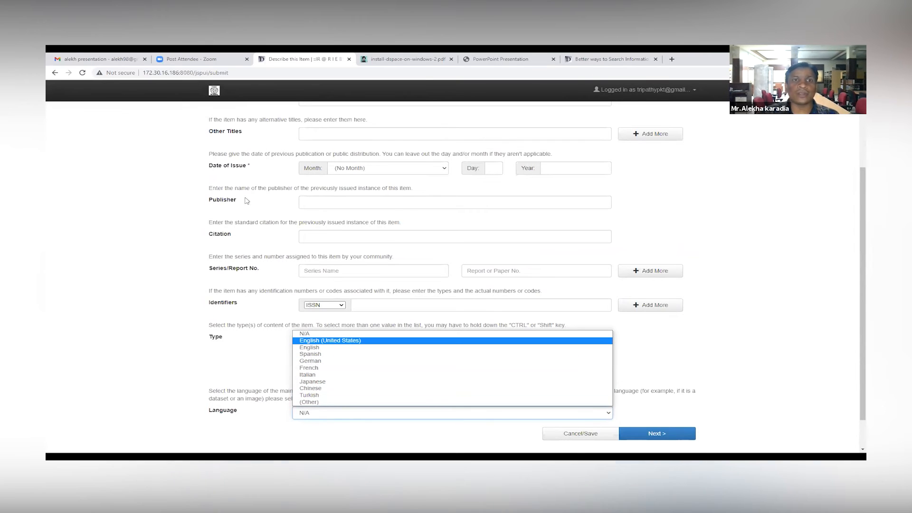
pyautogui.click(257, 132)
# Step: Open the Metadata Registry in the administration tools and display the fields of the dc schema
pyautogui.click(694, 90)
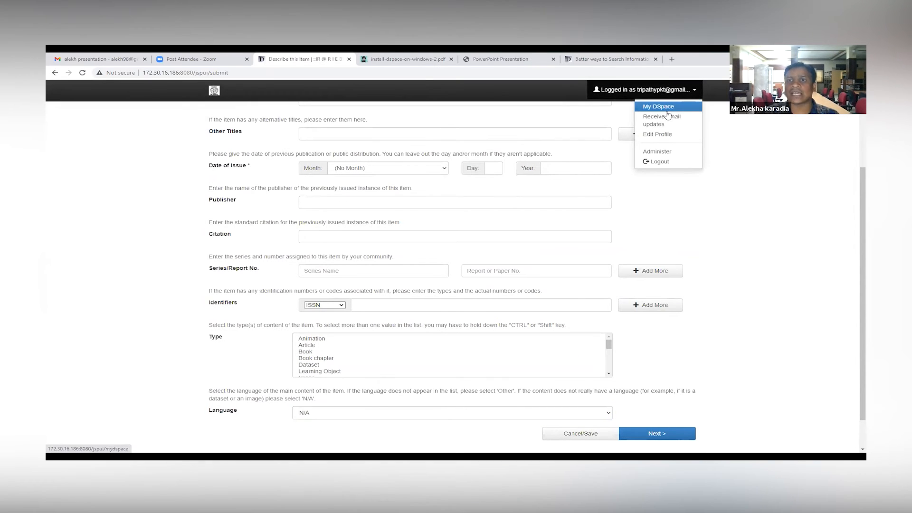
pyautogui.click(669, 152)
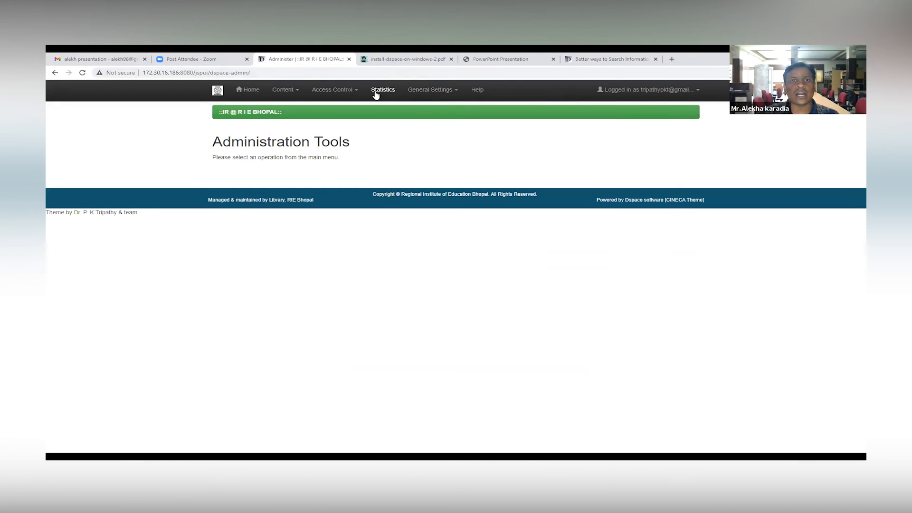
pyautogui.click(446, 94)
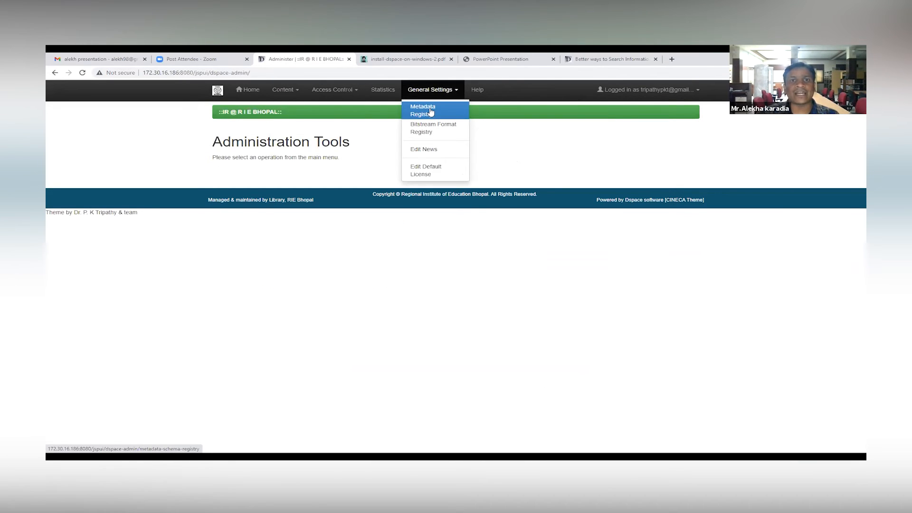
pyautogui.click(429, 111)
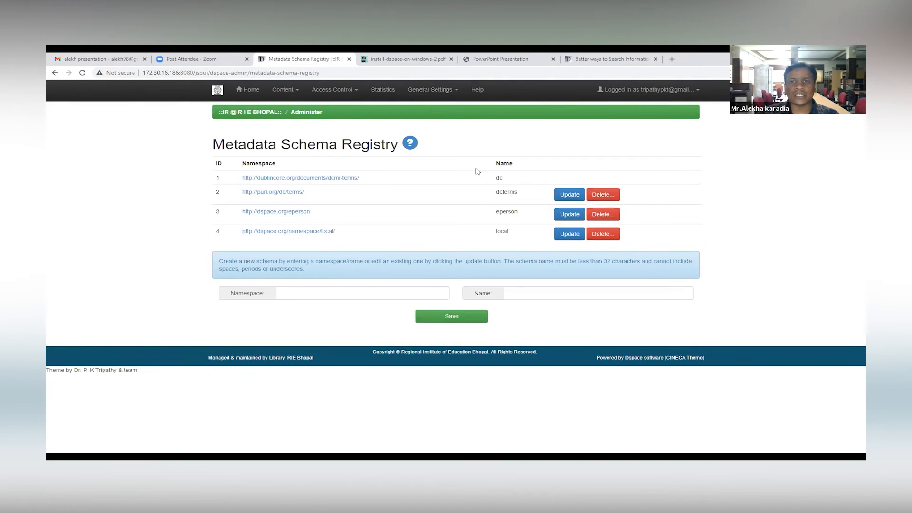
pyautogui.click(343, 178)
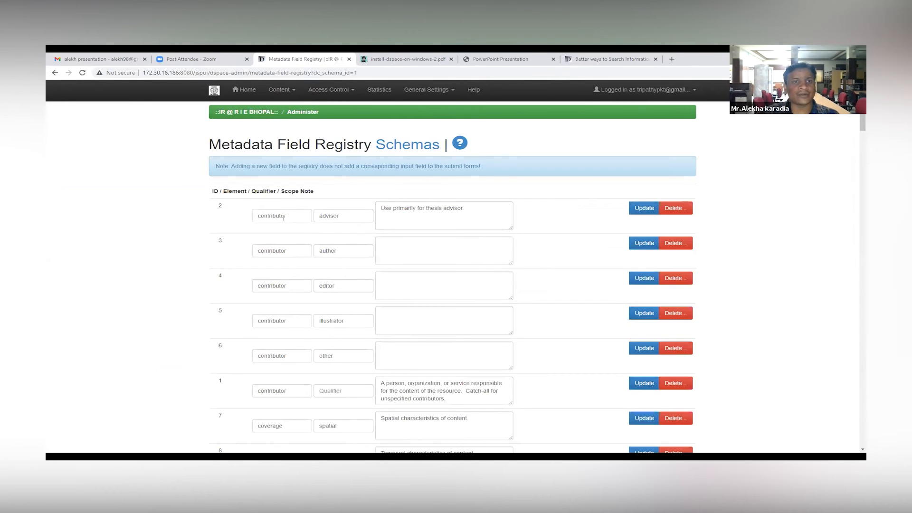
# Step: Add a metadata field to the dc schema with element "test", qualifier "test" and scope note "test"
pyautogui.scroll(-2, 297, 251)
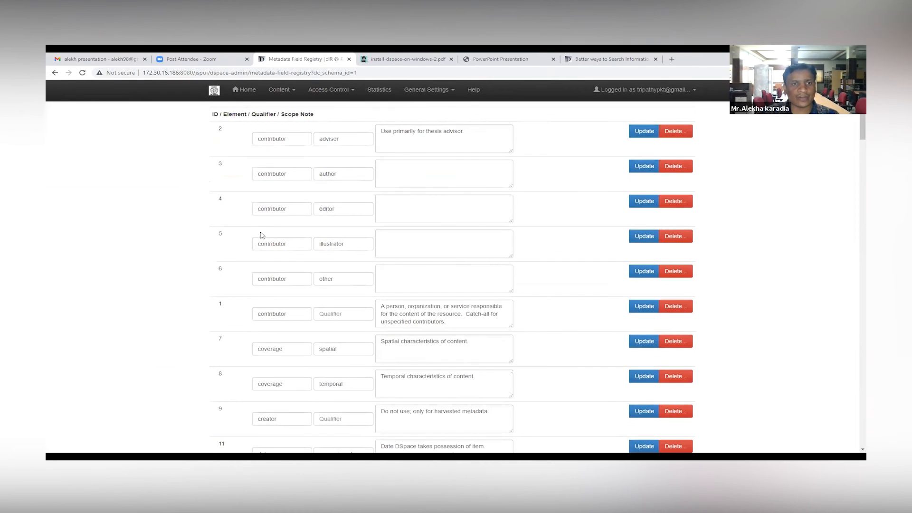
pyautogui.scroll(-4, 283, 231)
pyautogui.scroll(-2, 285, 216)
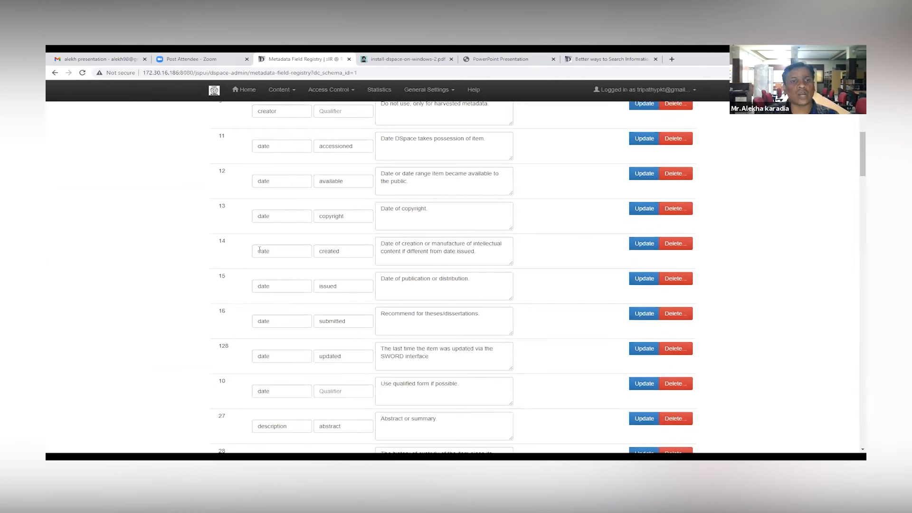
pyautogui.scroll(-17, 281, 266)
pyautogui.scroll(-15, 302, 290)
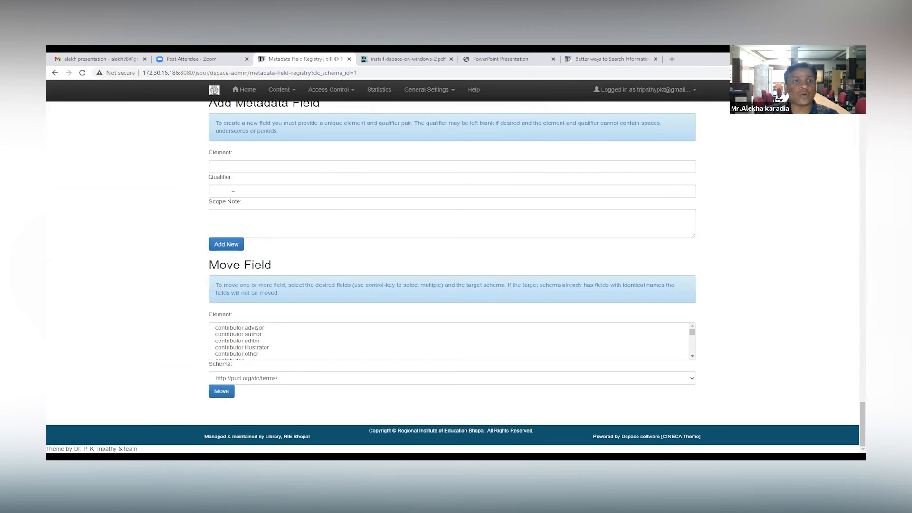
pyautogui.click(248, 169)
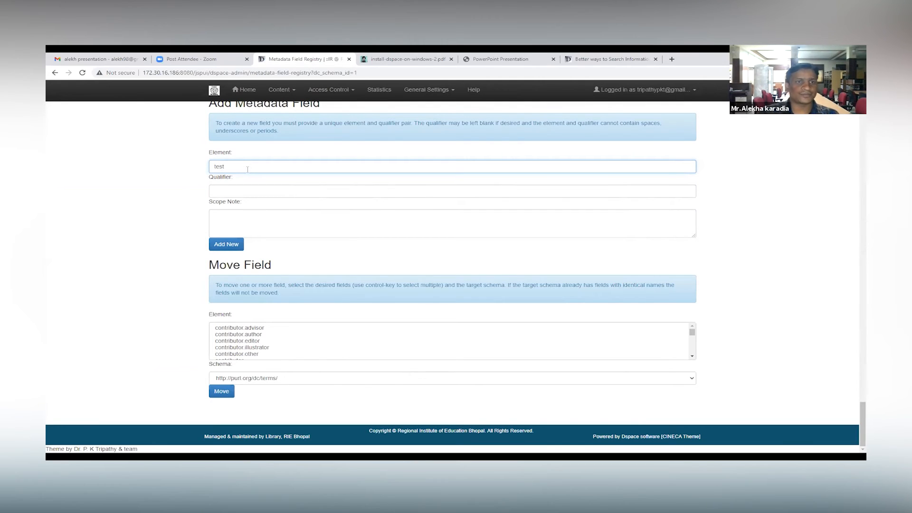
pyautogui.click(255, 184)
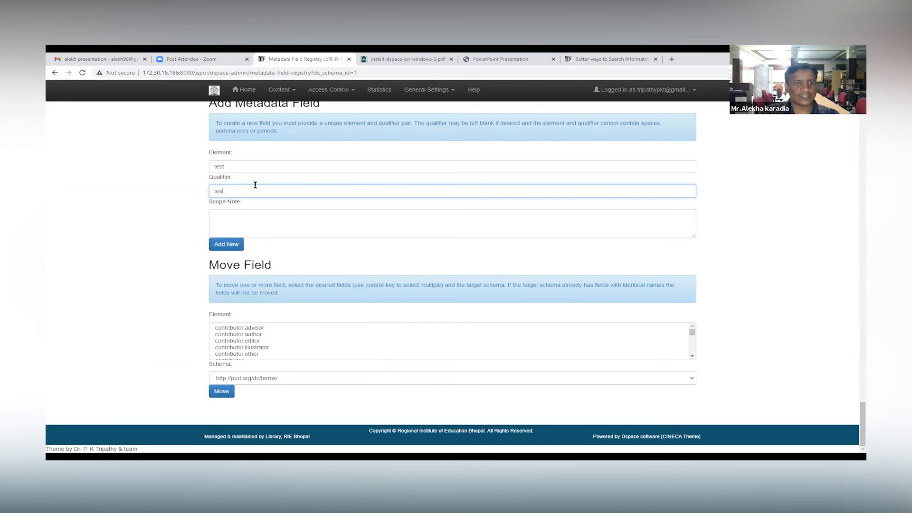
pyautogui.click(249, 212)
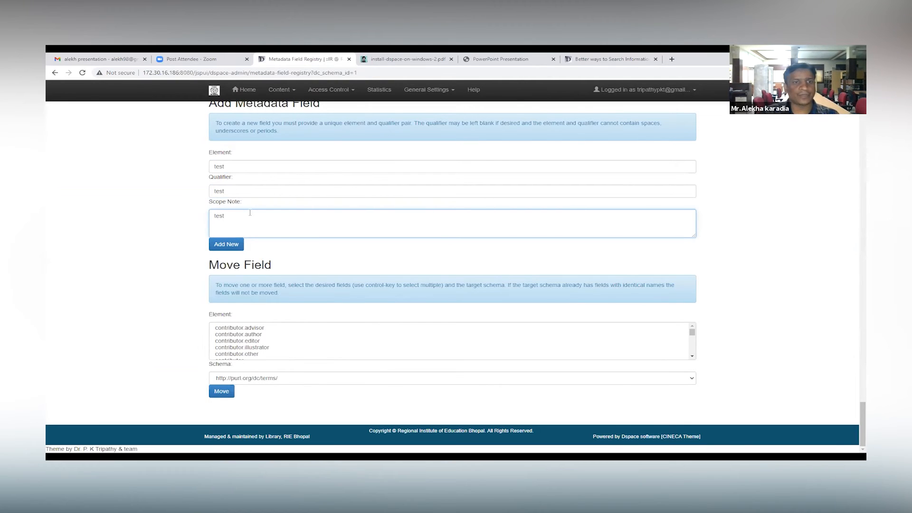
pyautogui.click(236, 244)
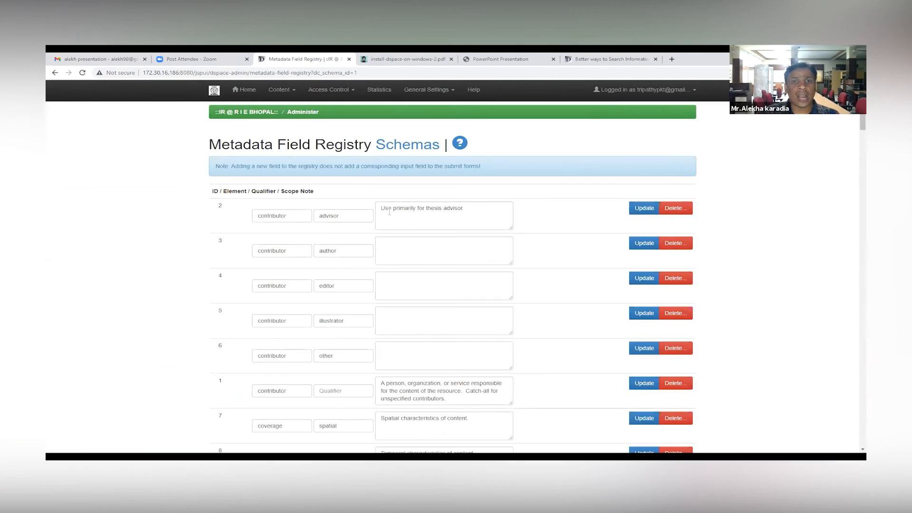
# Step: Locate the test field in the metadata field list and highlight its qualifier
pyautogui.scroll(-5, 335, 292)
pyautogui.scroll(-20, 336, 292)
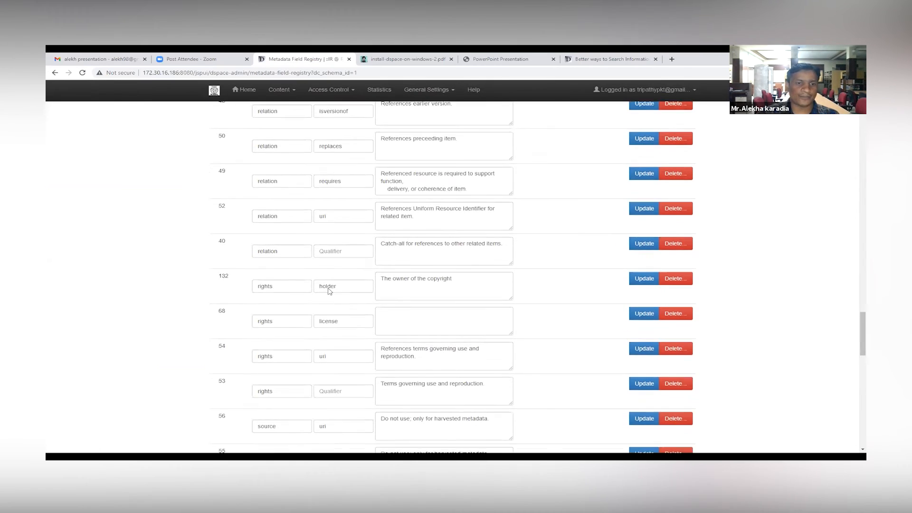
pyautogui.scroll(-4, 322, 292)
pyautogui.scroll(3, 281, 247)
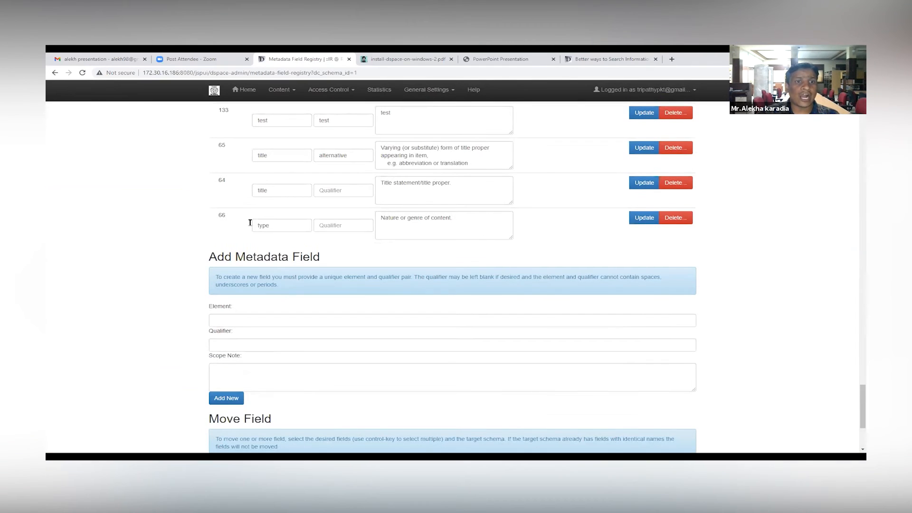
pyautogui.scroll(2, 328, 228)
pyautogui.moveTo(259, 197); pyautogui.dragTo(382, 199)
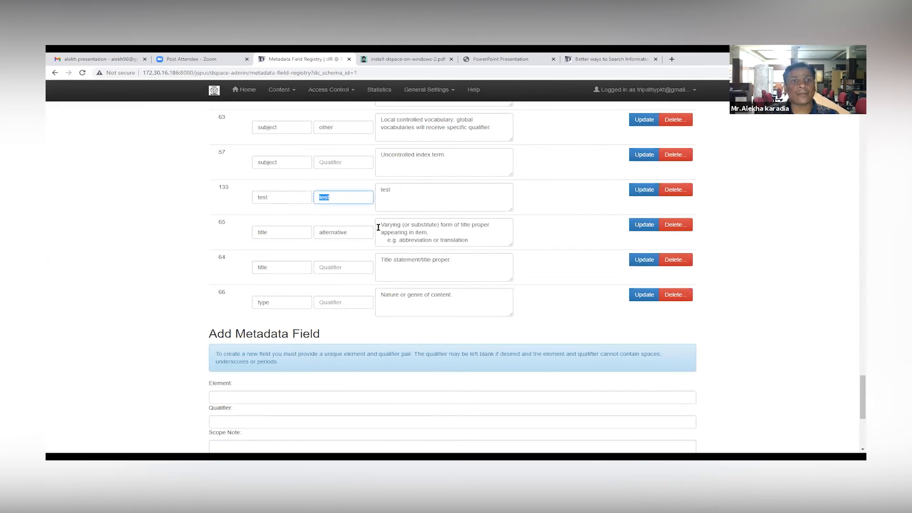
pyautogui.scroll(5, 338, 245)
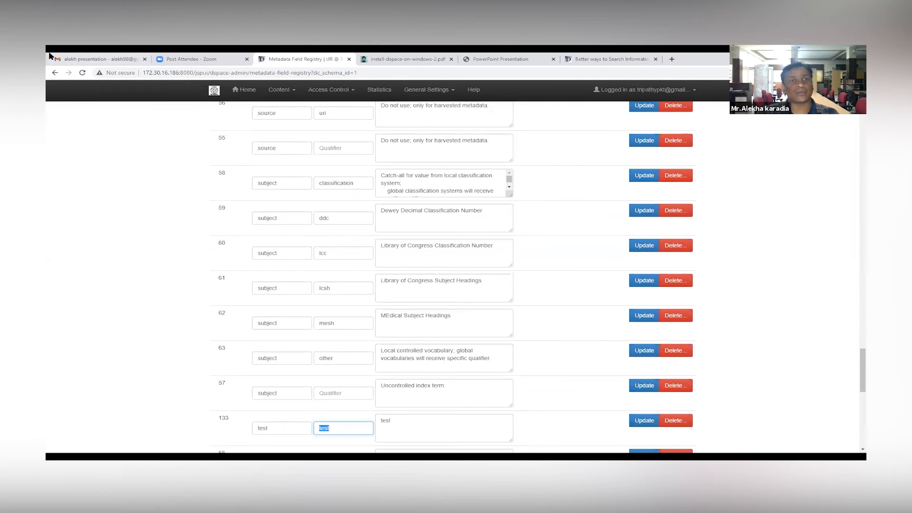
# Step: Examine the Move Field section's element list and its target schema options
pyautogui.scroll(-10, 275, 279)
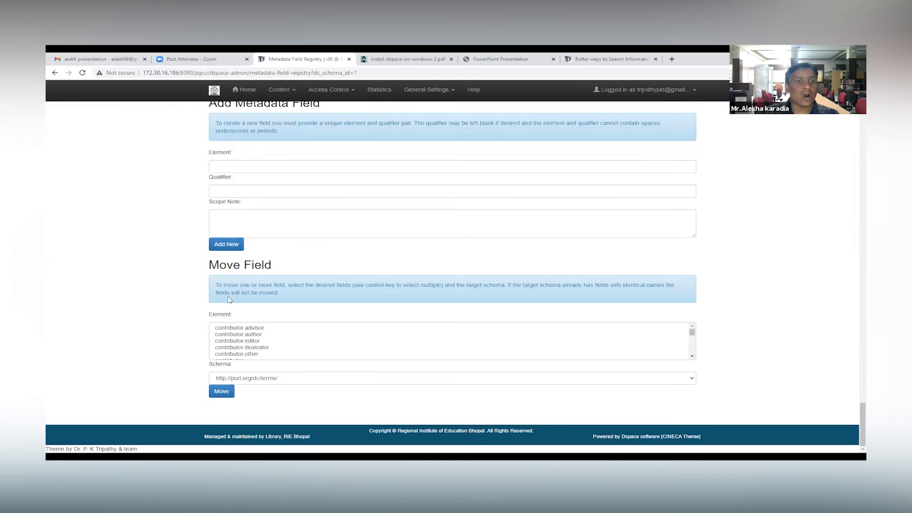
pyautogui.scroll(-5, 246, 335)
pyautogui.scroll(5, 247, 336)
pyautogui.scroll(-2, 250, 338)
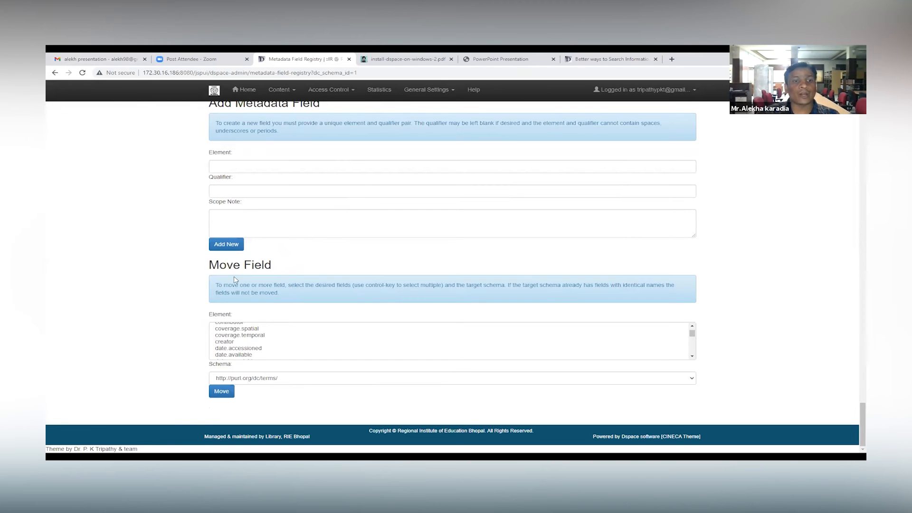
pyautogui.scroll(-15, 256, 347)
pyautogui.scroll(-2, 257, 346)
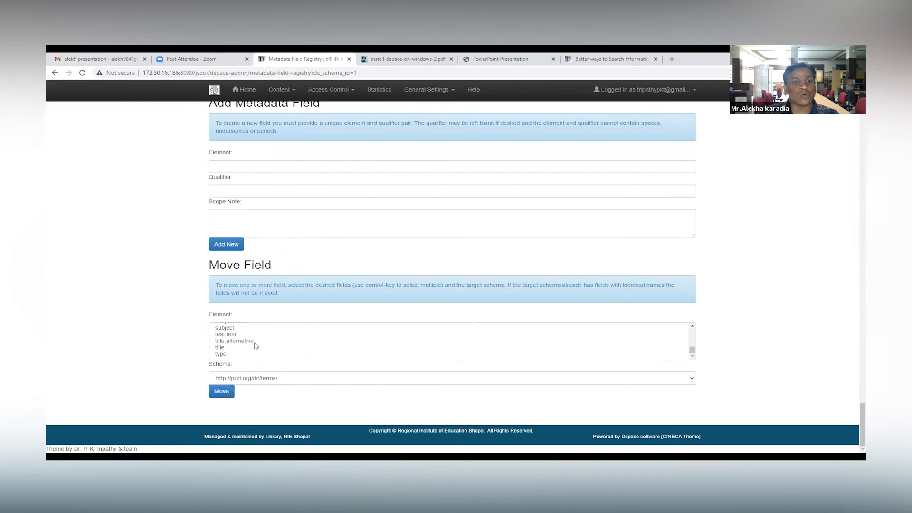
pyautogui.click(256, 378)
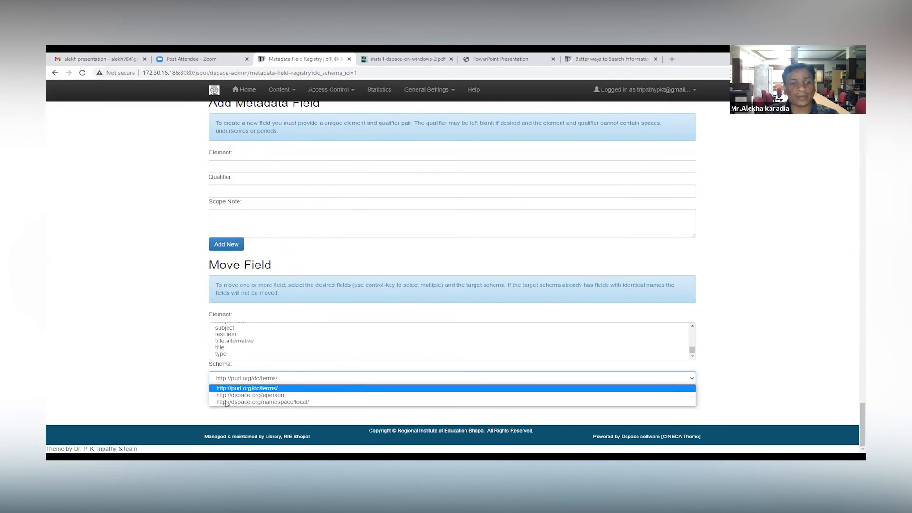
pyautogui.click(342, 379)
# Step: Open the Bitstream Format Registry from the general settings
pyautogui.scroll(4, 420, 294)
pyautogui.scroll(15, 421, 294)
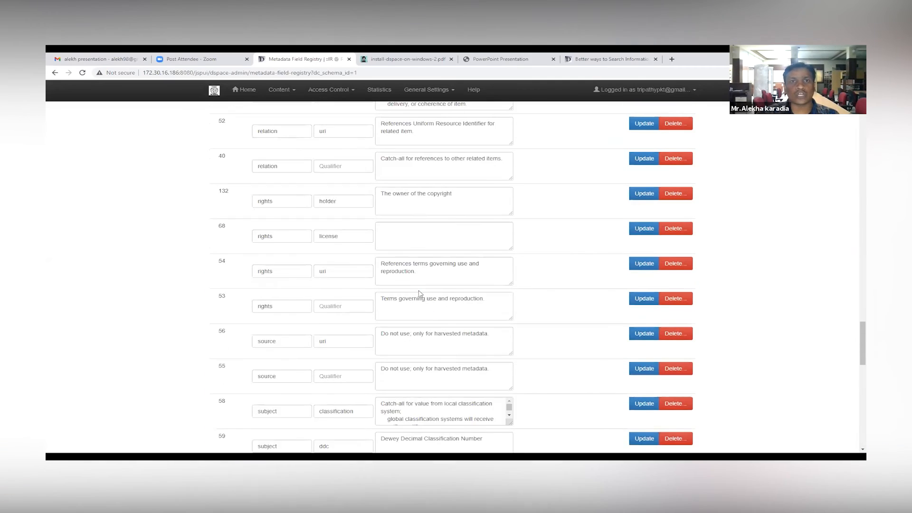
pyautogui.click(451, 100)
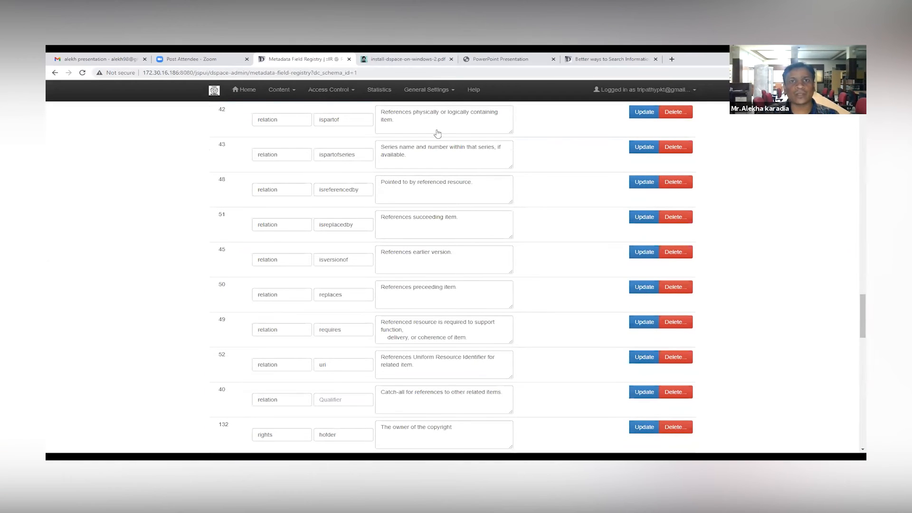
pyautogui.click(446, 125)
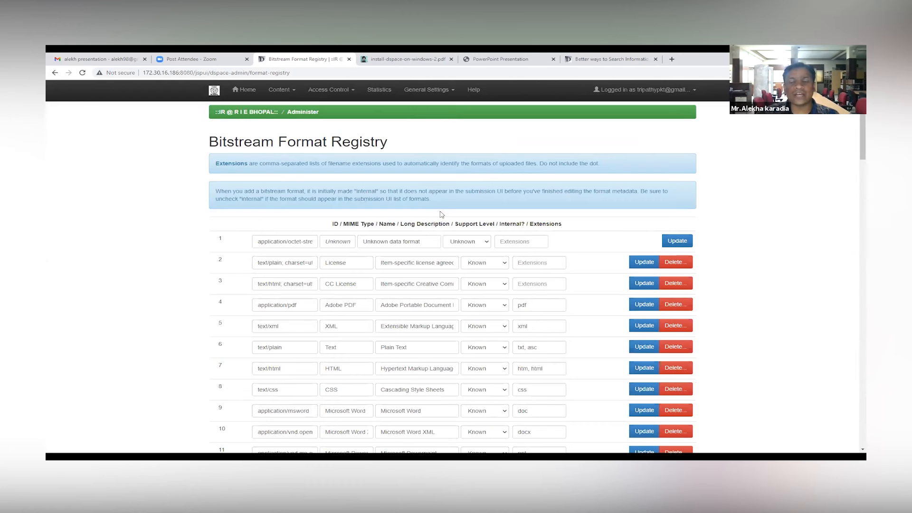
# Step: Examine the registered bitstream formats and their file extensions down to the EPUB entry
pyautogui.scroll(-3, 441, 214)
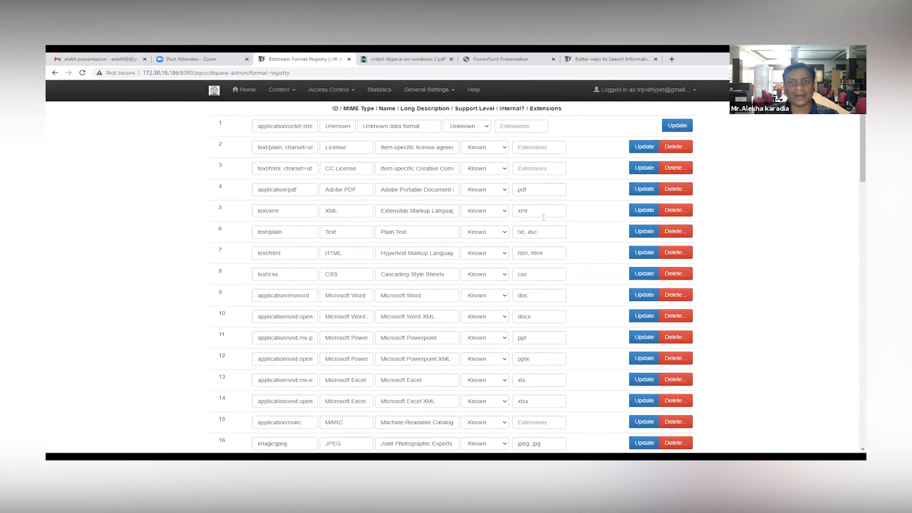
pyautogui.scroll(-1, 544, 217)
pyautogui.scroll(-1, 543, 217)
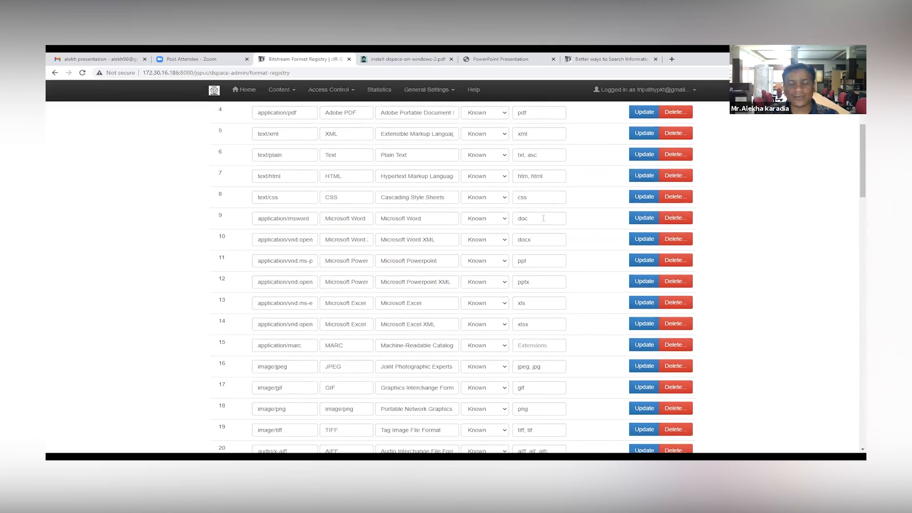
pyautogui.scroll(-1, 543, 218)
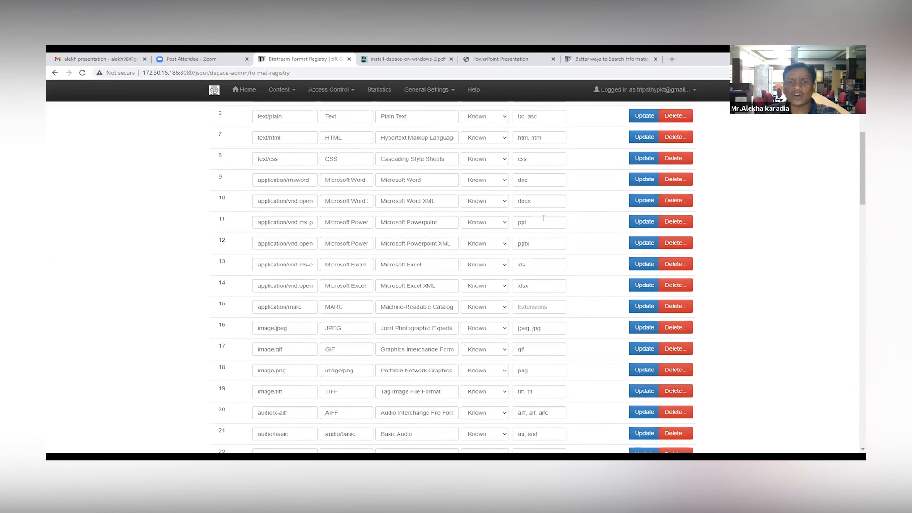
pyautogui.scroll(-6, 543, 218)
pyautogui.scroll(-10, 544, 221)
pyautogui.scroll(-10, 545, 222)
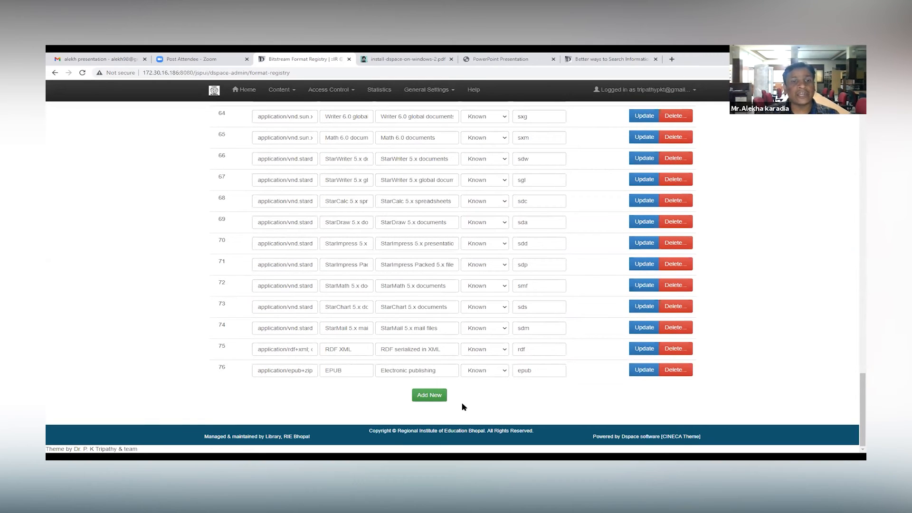
pyautogui.moveTo(347, 371); pyautogui.dragTo(321, 370)
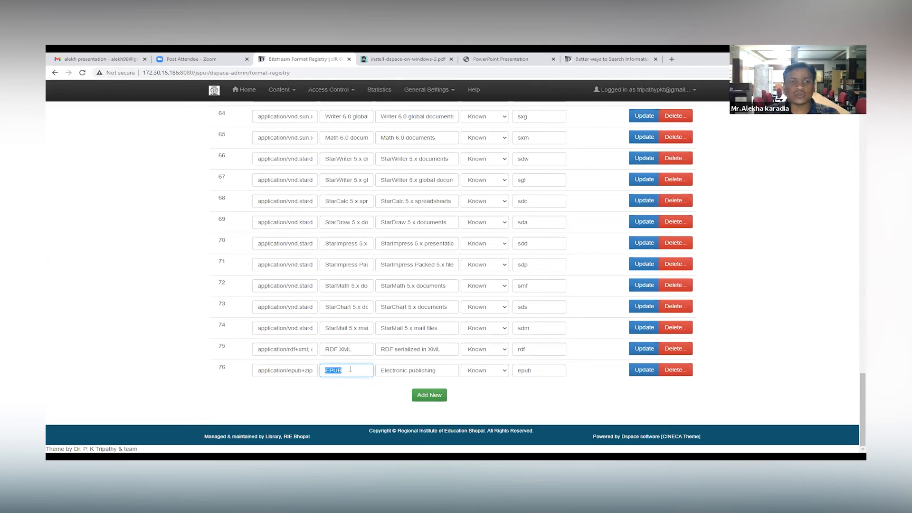
# Step: Add a new entry to the bitstream format registry
pyautogui.scroll(20, 399, 325)
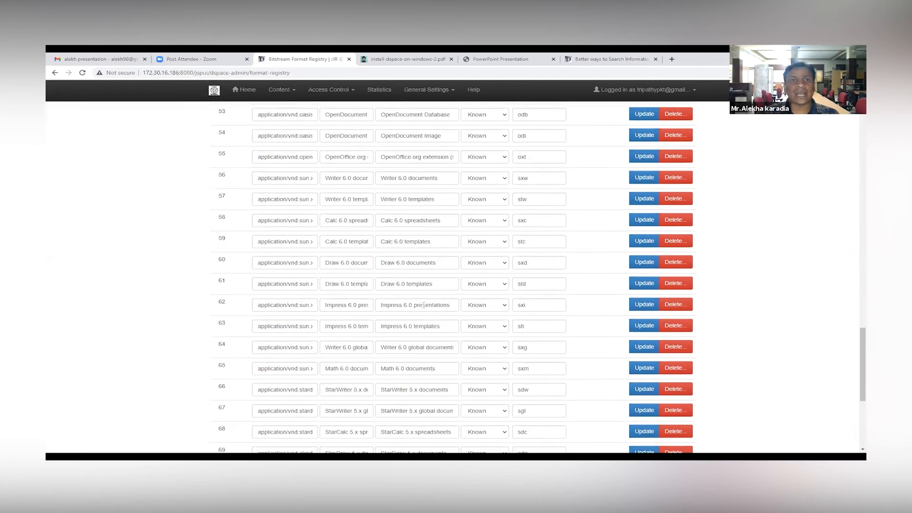
pyautogui.scroll(1, 424, 304)
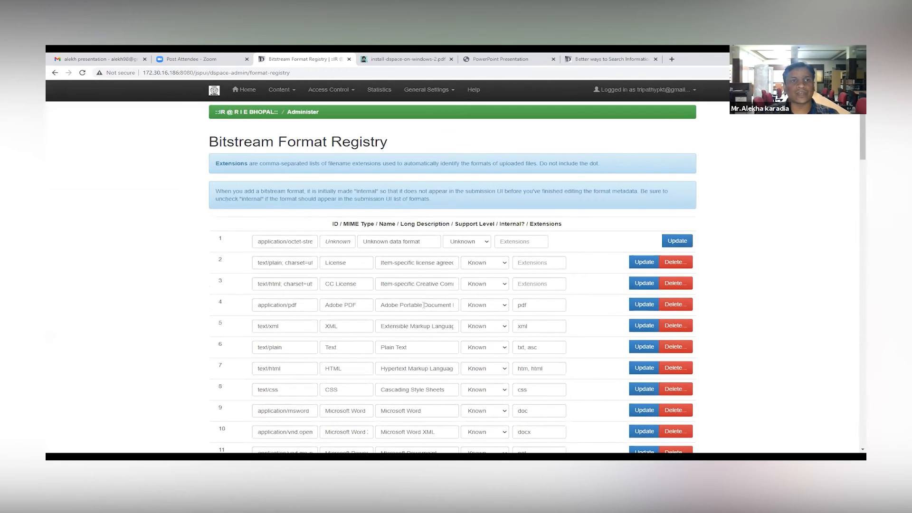
pyautogui.scroll(-20, 426, 369)
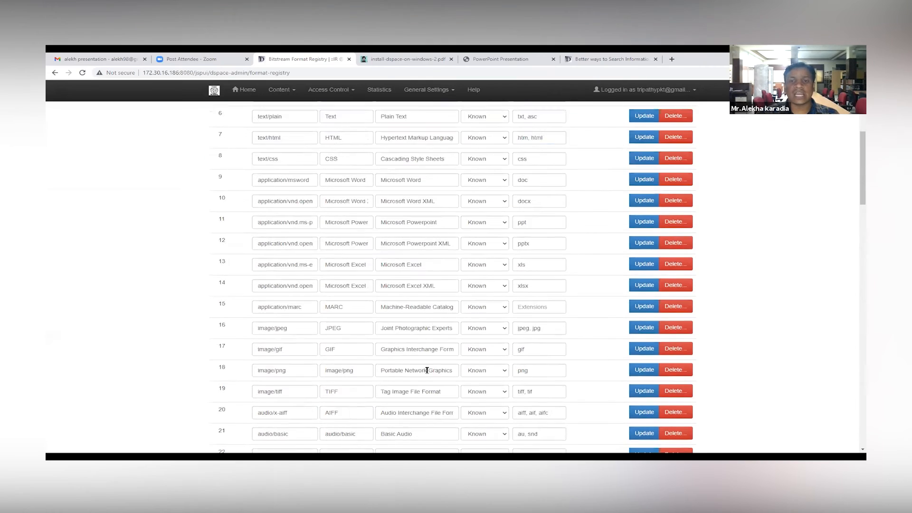
pyautogui.click(429, 395)
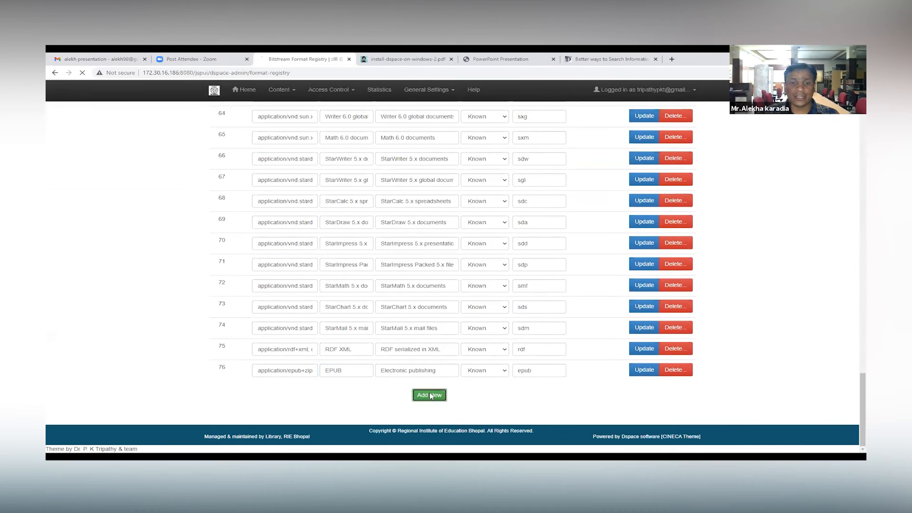
# Step: Examine the blank format entry's fields, the registry column headings, and the available support level options
pyautogui.scroll(-20, 412, 289)
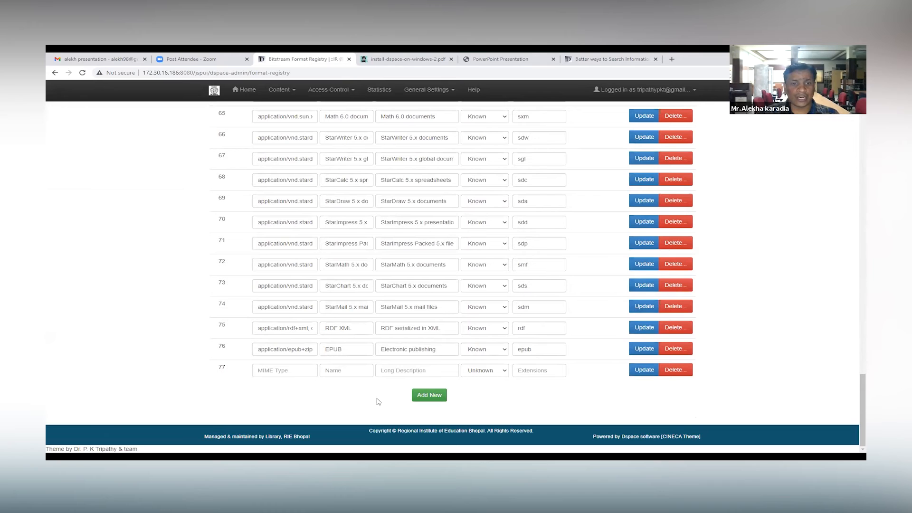
pyautogui.click(266, 369)
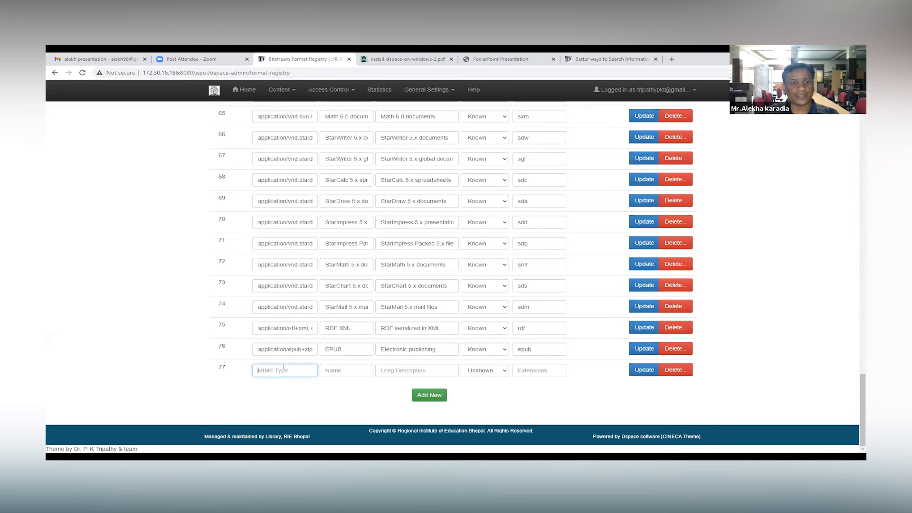
pyautogui.scroll(20, 284, 304)
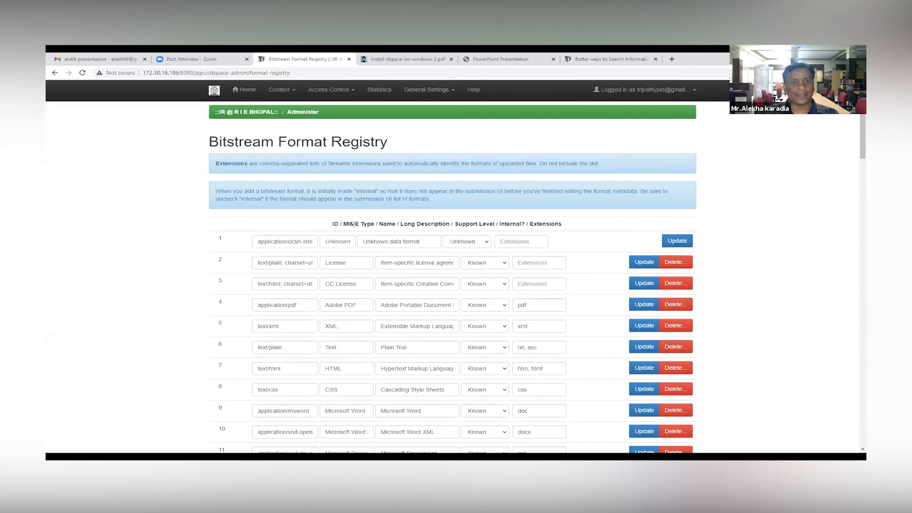
pyautogui.doubleClick(338, 224)
pyautogui.moveTo(344, 224); pyautogui.dragTo(561, 225)
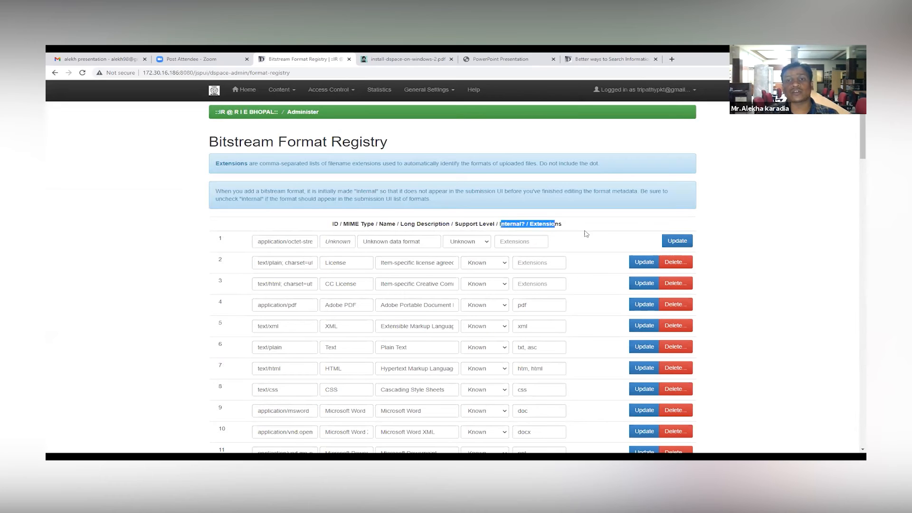
pyautogui.scroll(-20, 585, 229)
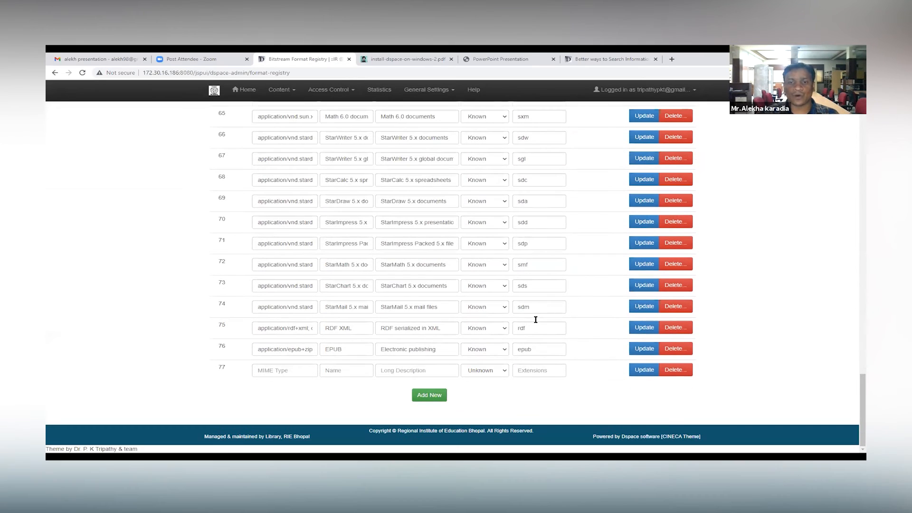
pyautogui.click(497, 374)
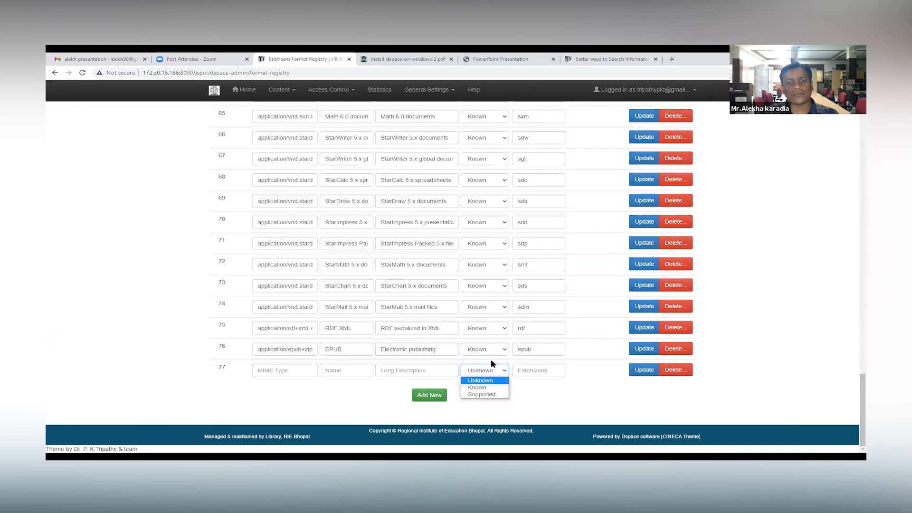
pyautogui.click(558, 387)
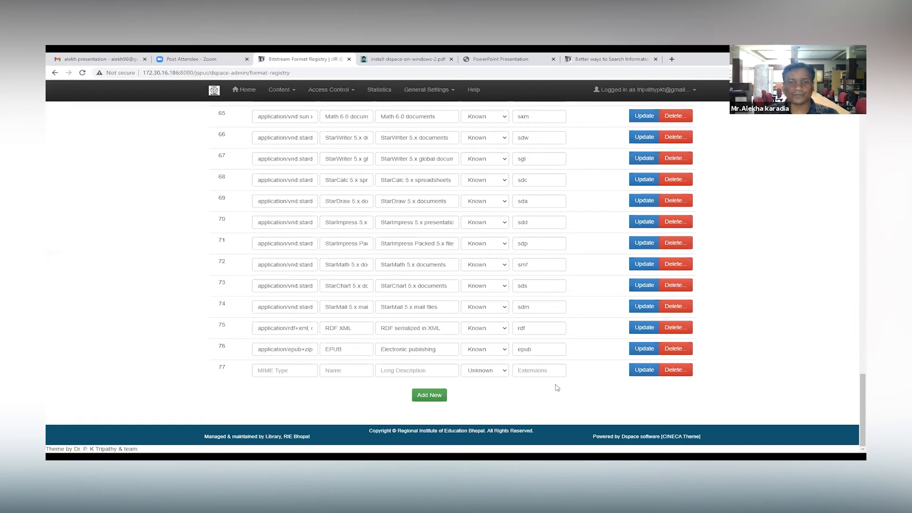
pyautogui.click(265, 373)
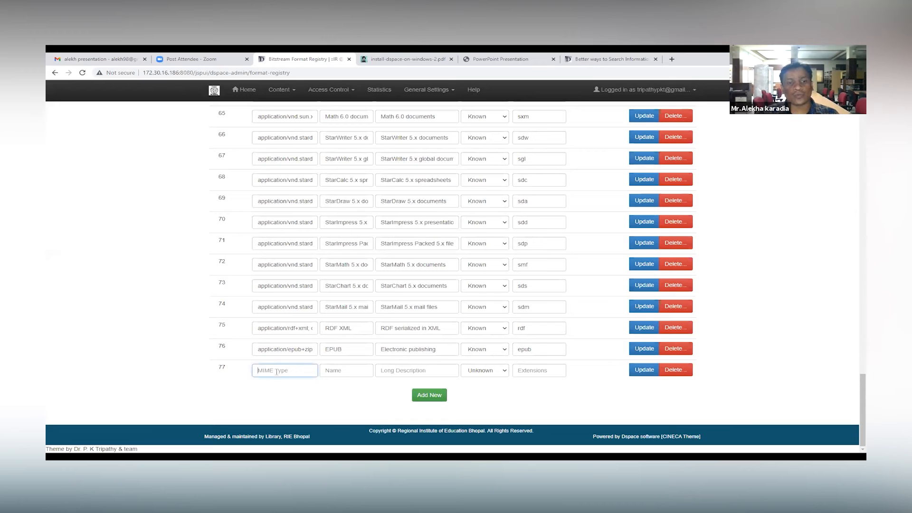
# Step: Open the News Editor, and return to the repository home page to look over its news areas
pyautogui.click(454, 92)
pyautogui.click(429, 150)
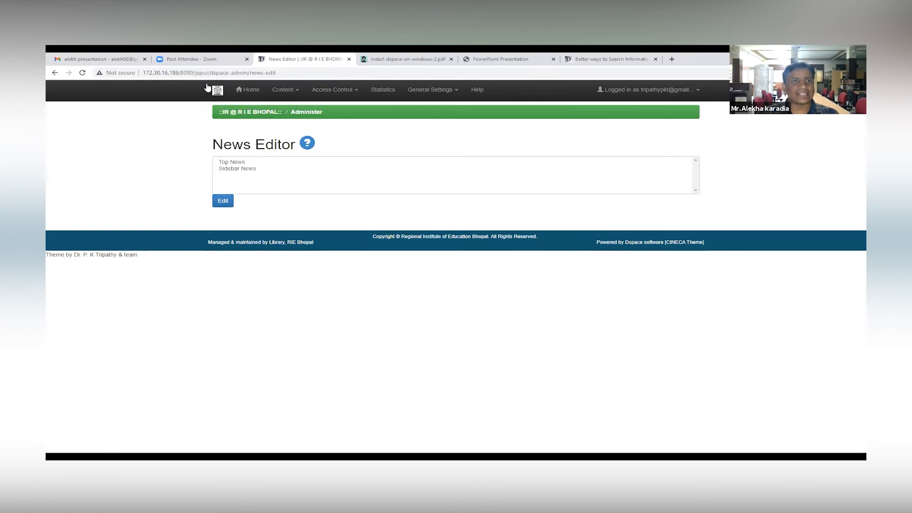
pyautogui.click(220, 92)
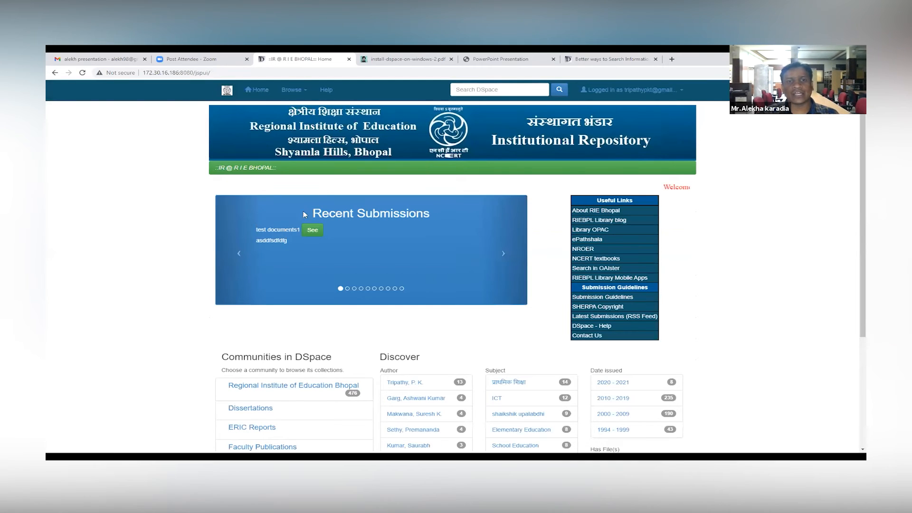
pyautogui.scroll(-3, 564, 270)
pyautogui.scroll(3, 610, 205)
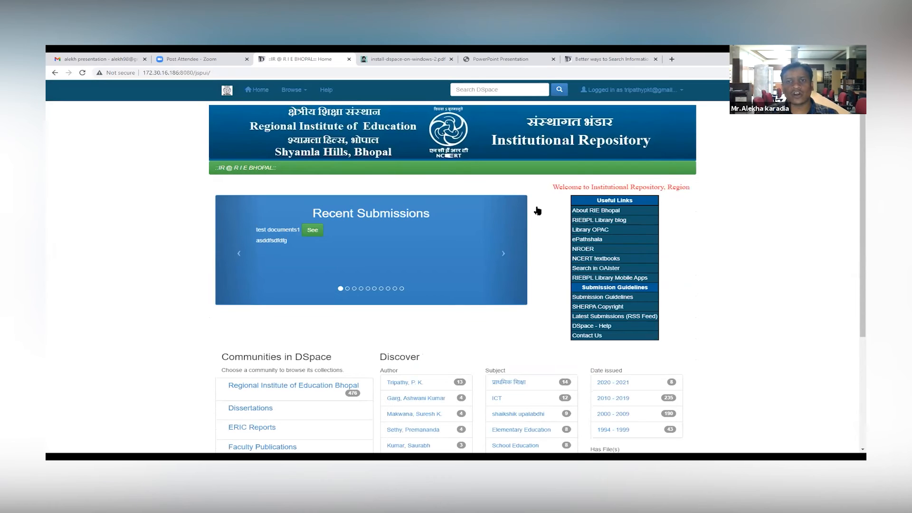
# Step: Return to the administration tools and open Top News in the News Editor
pyautogui.click(634, 89)
pyautogui.click(646, 154)
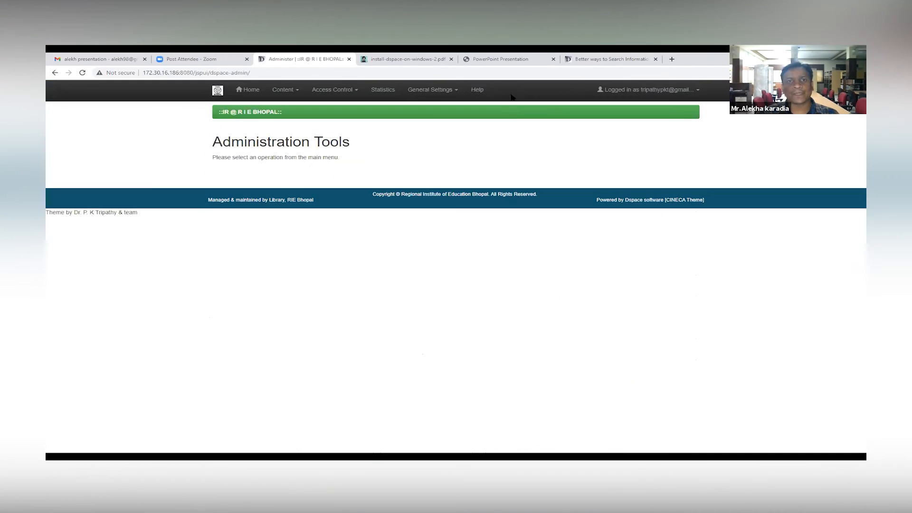
pyautogui.click(433, 90)
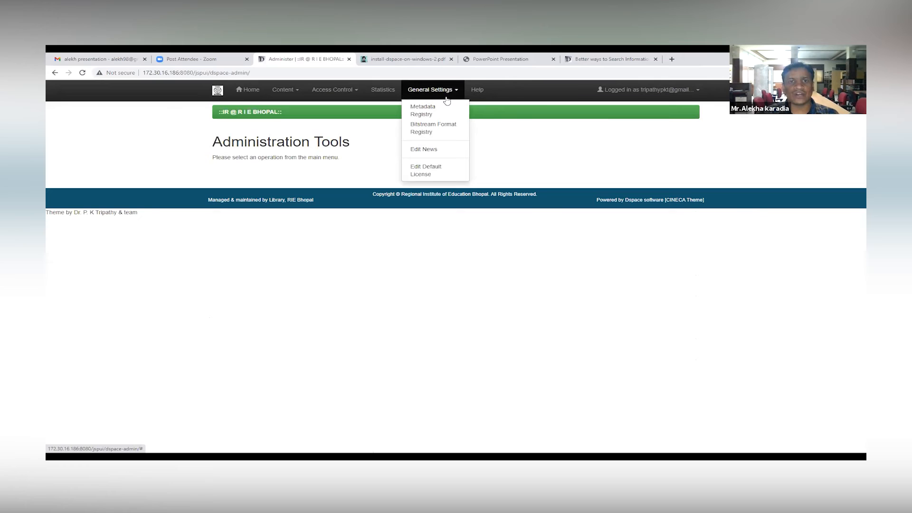
pyautogui.click(447, 152)
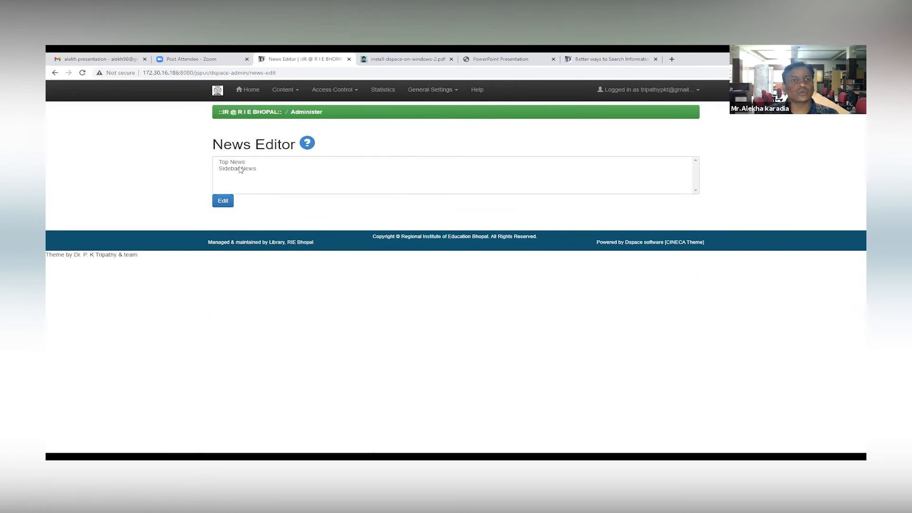
pyautogui.click(240, 163)
pyautogui.click(223, 200)
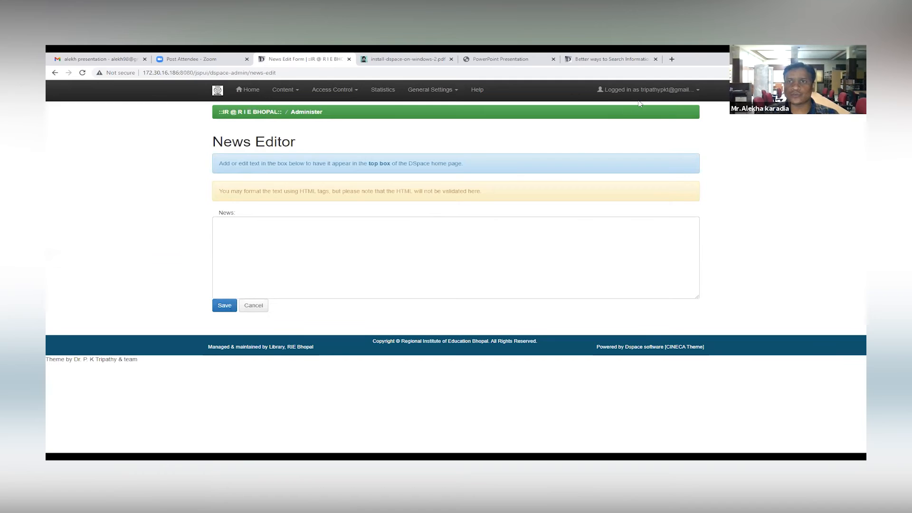
# Step: Open Sidebar News in the News Editor, review its HTML links table, and save it
pyautogui.click(448, 90)
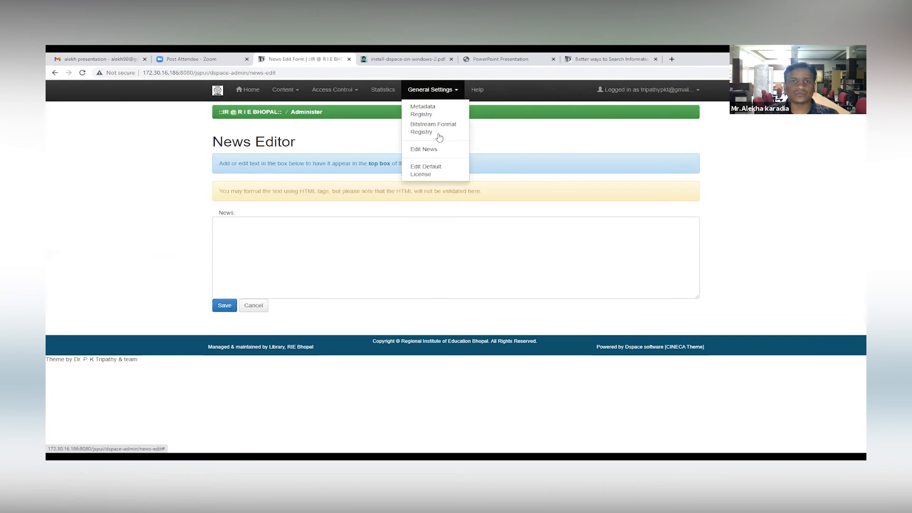
pyautogui.click(423, 149)
pyautogui.click(224, 200)
pyautogui.scroll(-3, 275, 236)
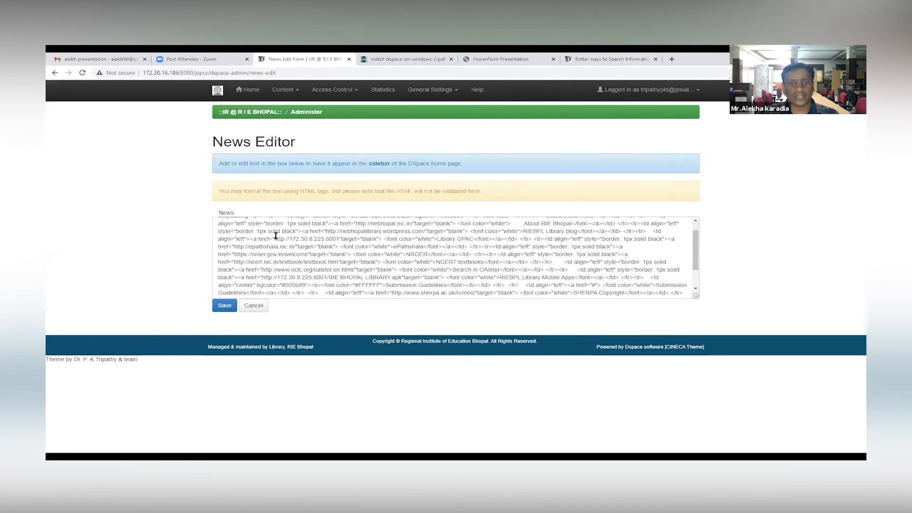
pyautogui.scroll(3, 275, 236)
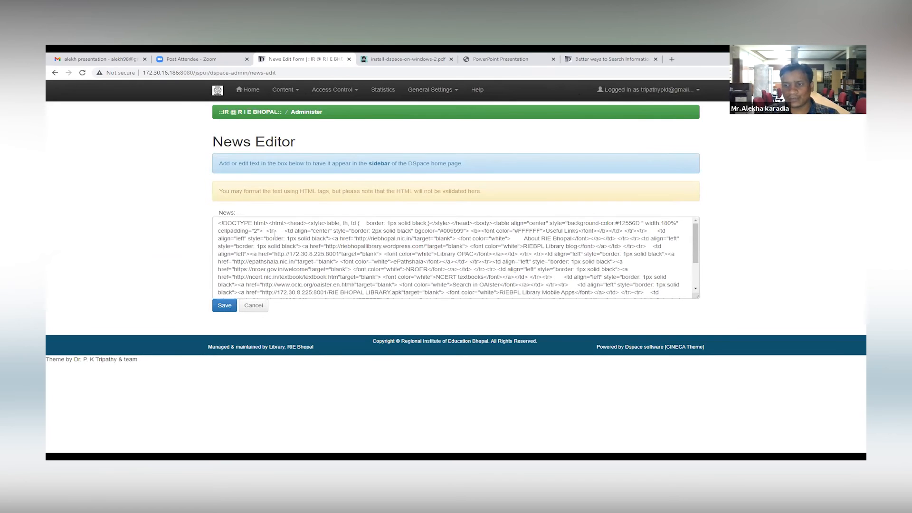
pyautogui.scroll(-3, 336, 248)
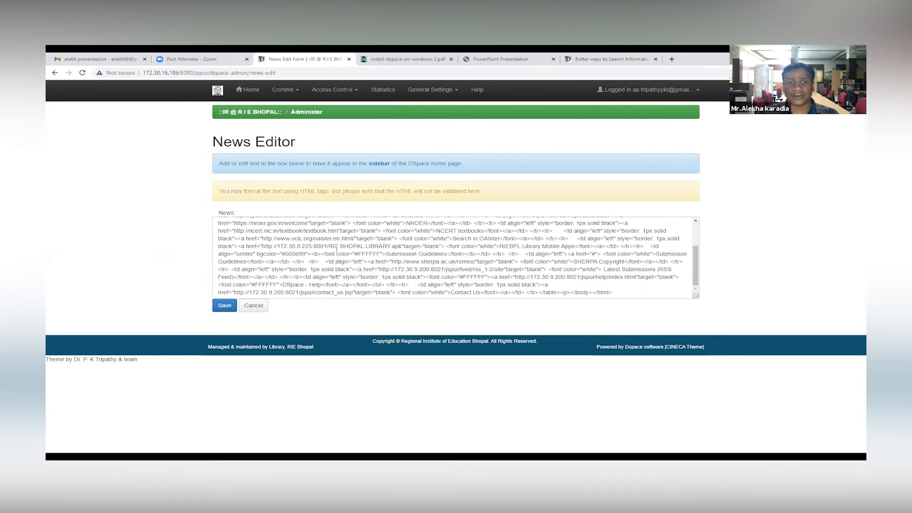
pyautogui.click(226, 307)
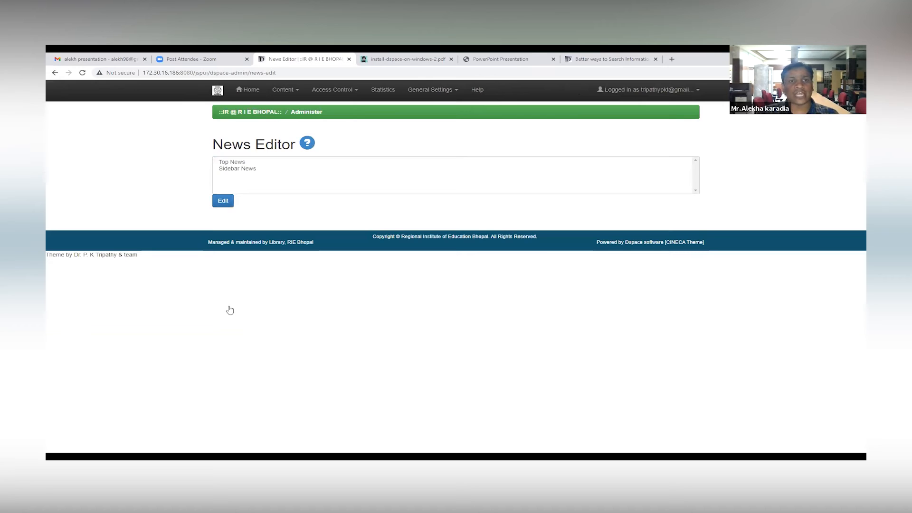
# Step: Open the Default License Editor and examine the sample distribution license text down to its end
pyautogui.click(451, 92)
pyautogui.click(443, 169)
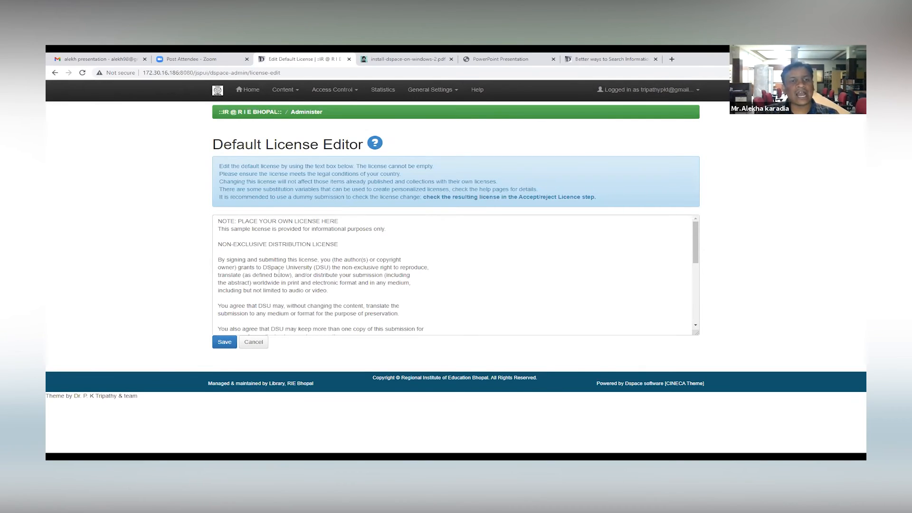
pyautogui.moveTo(217, 217); pyautogui.dragTo(274, 270)
pyautogui.scroll(-10, 270, 271)
pyautogui.scroll(10, 270, 272)
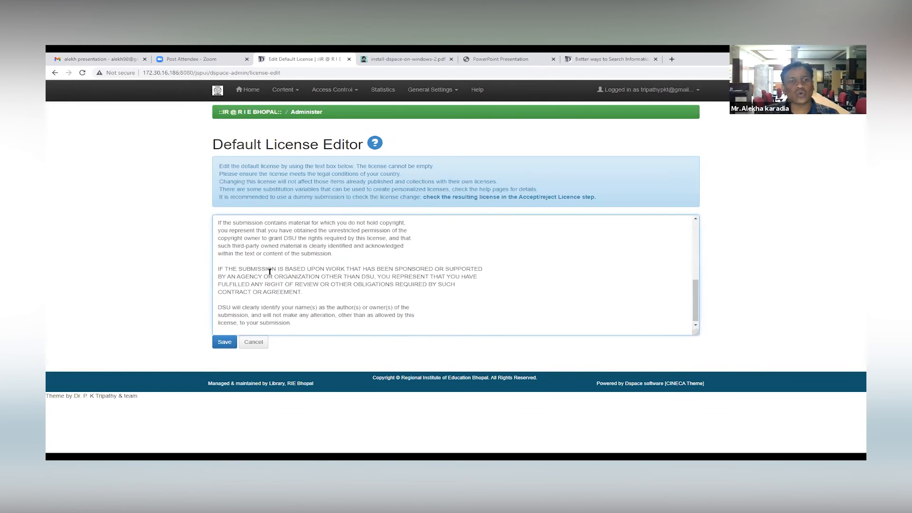
pyautogui.click(260, 242)
pyautogui.scroll(-10, 244, 236)
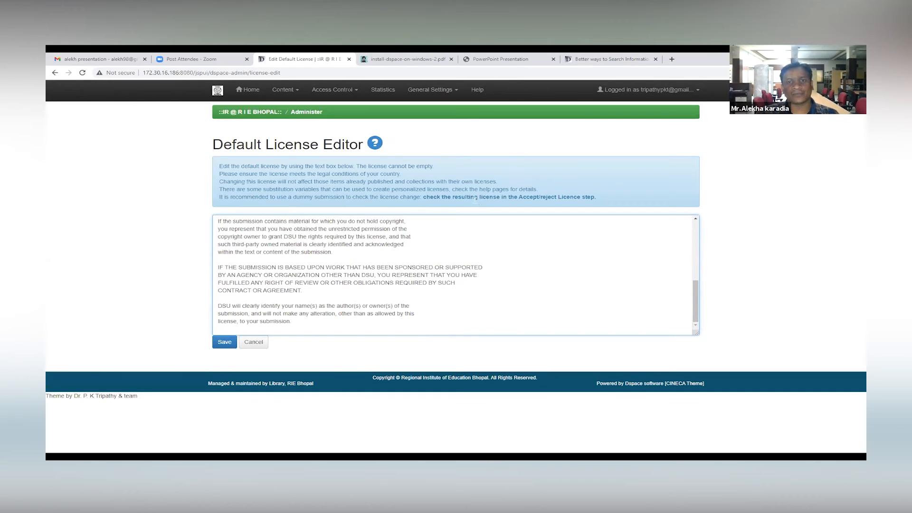
# Step: Review the note on checking the license in the Accept/Reject step, and save the default license
pyautogui.moveTo(427, 196); pyautogui.dragTo(607, 205)
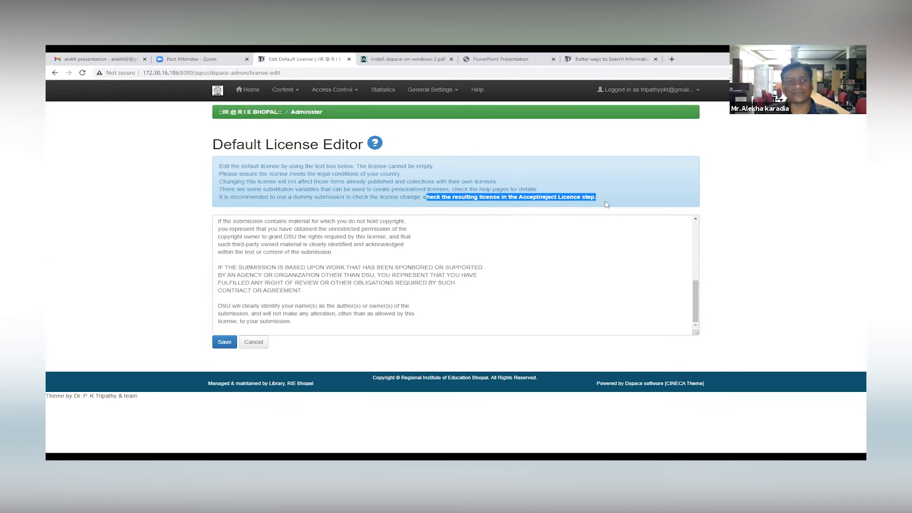
pyautogui.click(217, 163)
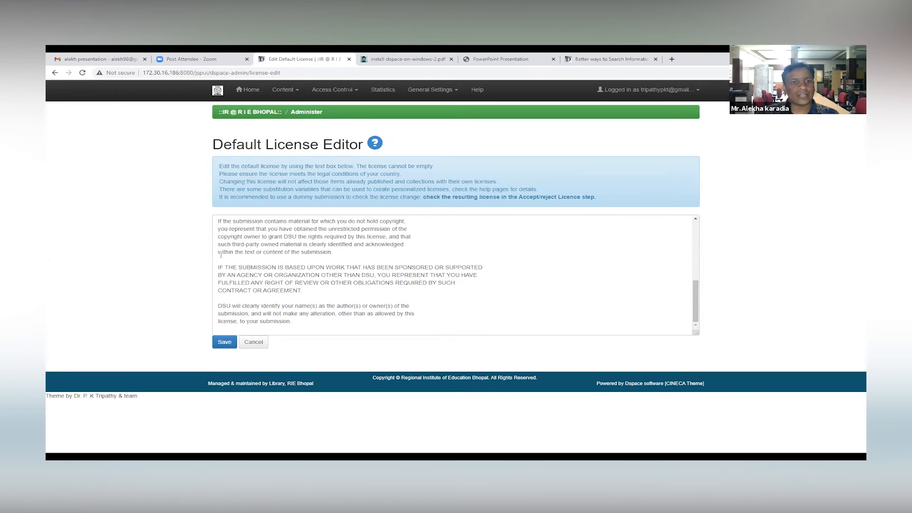
pyautogui.scroll(10, 264, 265)
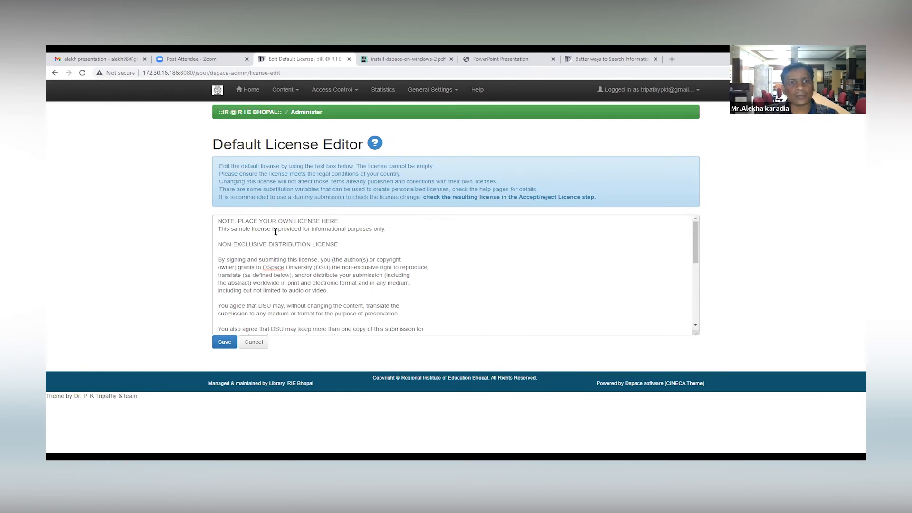
pyautogui.click(224, 342)
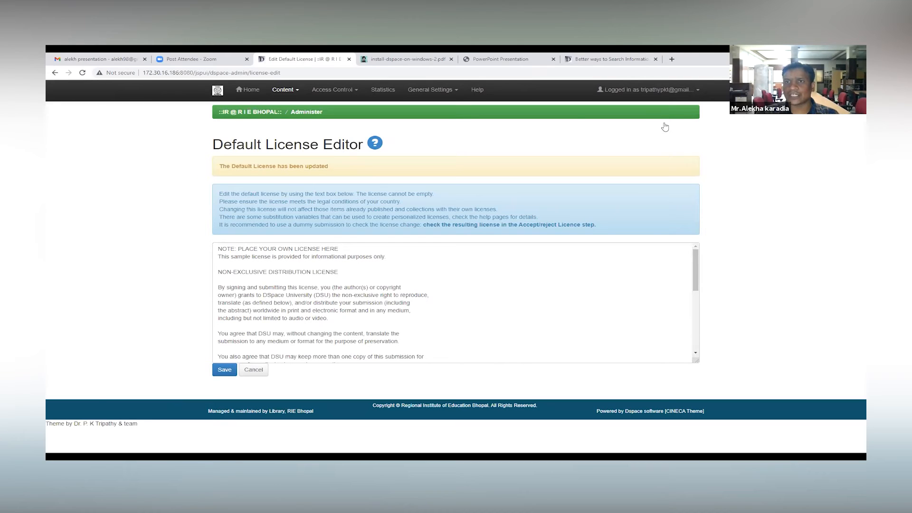
# Step: Open the email update subscriptions and select the Regional Institute of Education Bhopal > Dissertations collection
pyautogui.click(648, 89)
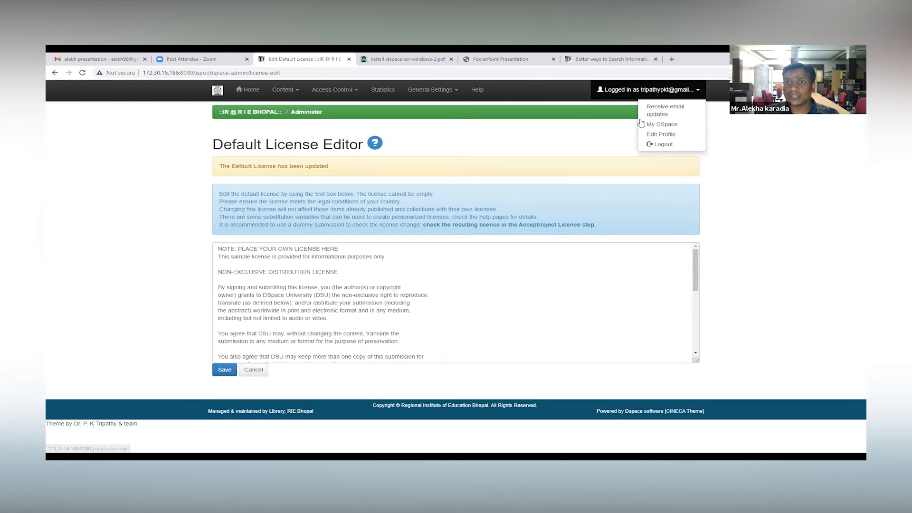
pyautogui.click(674, 107)
pyautogui.click(423, 159)
pyautogui.click(352, 177)
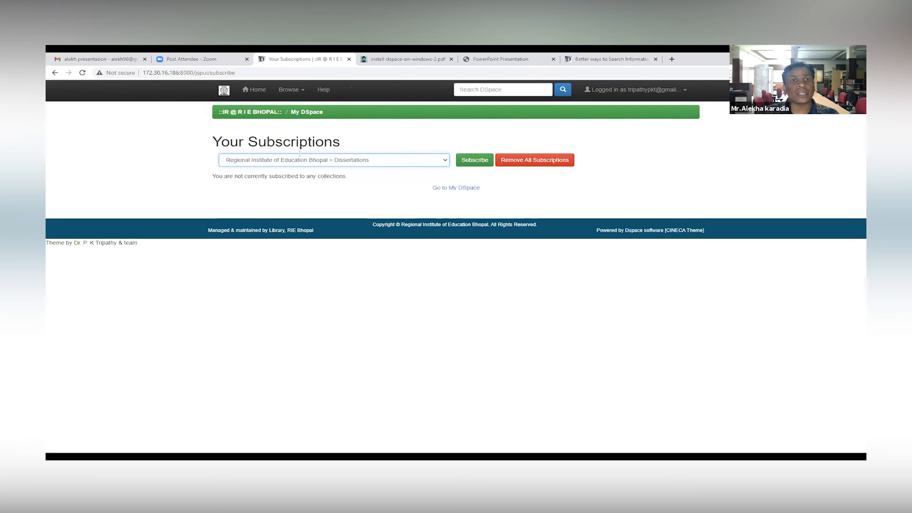
# Step: View the account's profile editing form, and open the My DSpace page with its unfinished submissions
pyautogui.click(682, 90)
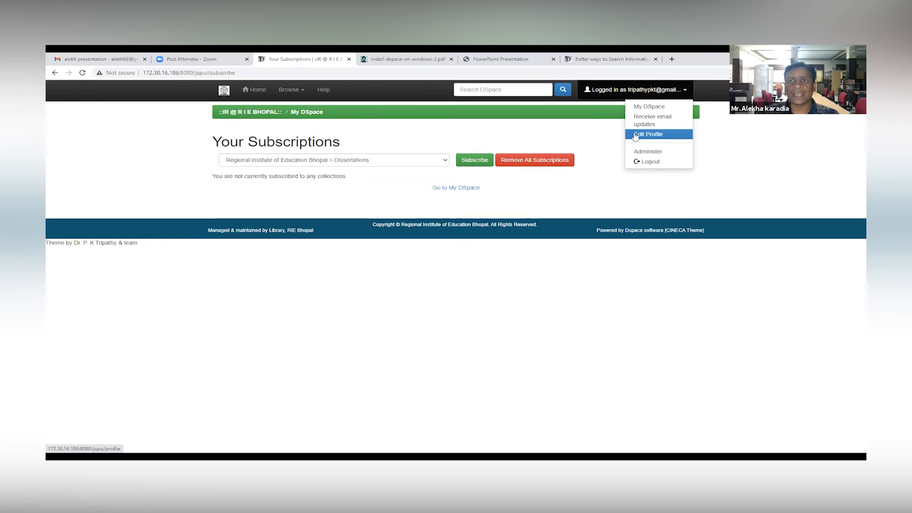
pyautogui.click(677, 137)
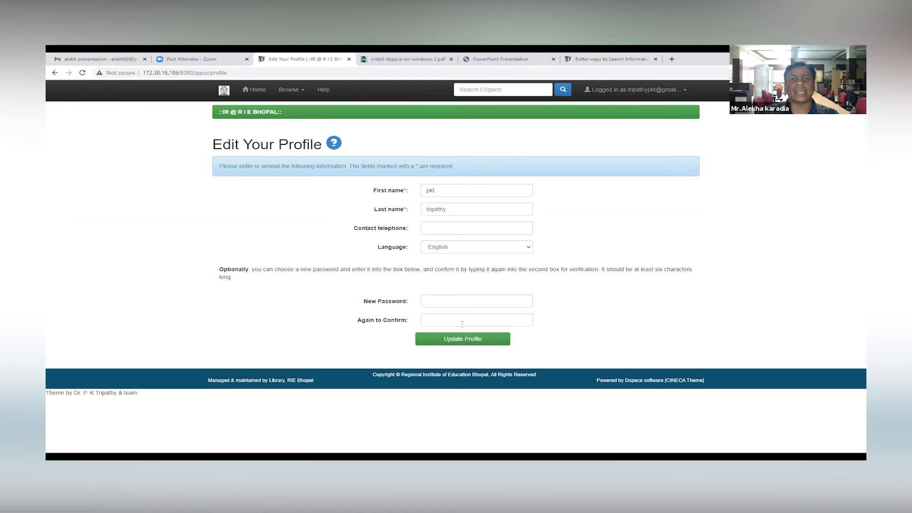
pyautogui.click(658, 90)
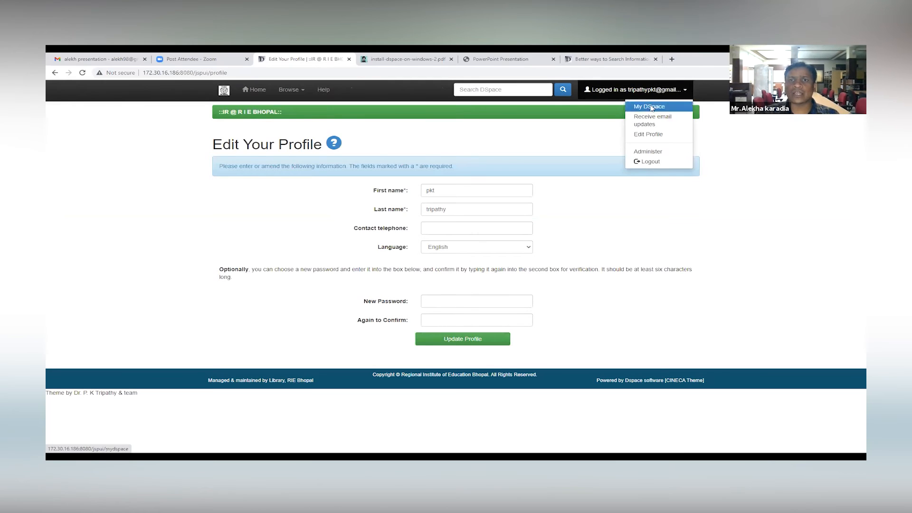
pyautogui.click(651, 105)
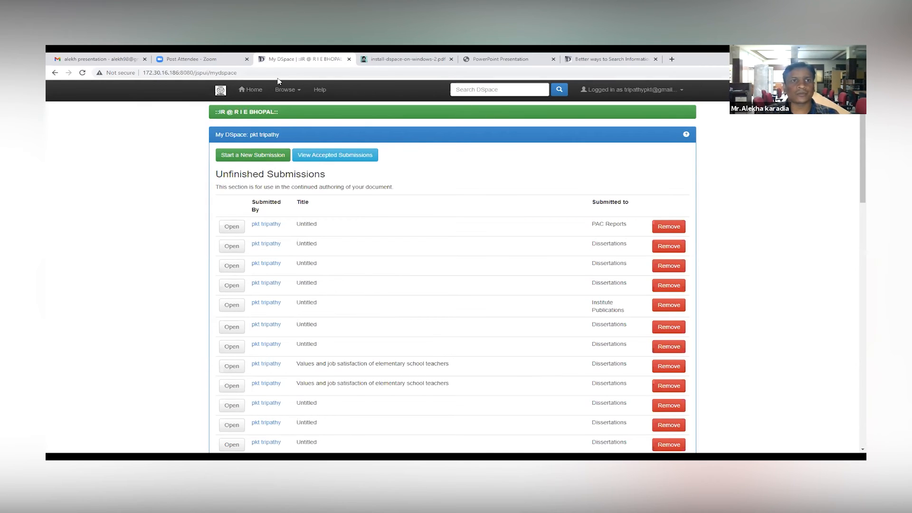
# Step: Return to the repository home page and log out of the account
pyautogui.click(221, 90)
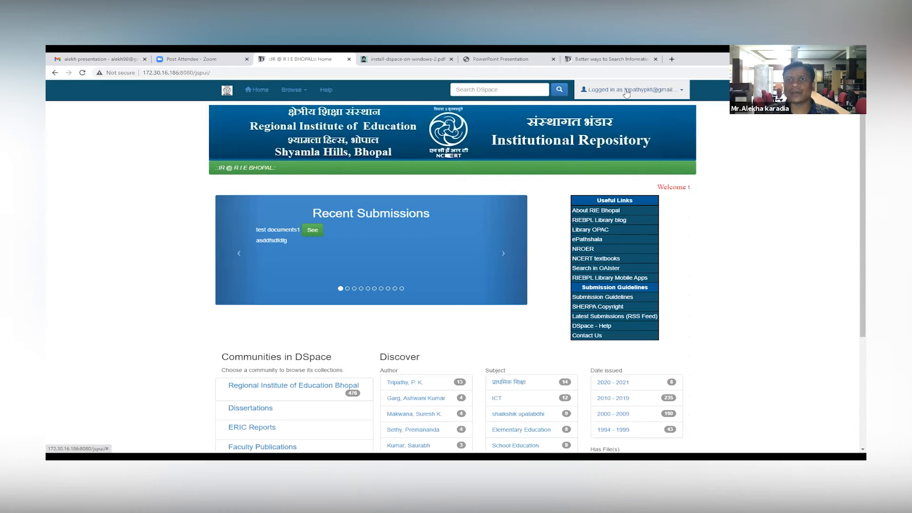
pyautogui.click(660, 96)
pyautogui.click(644, 165)
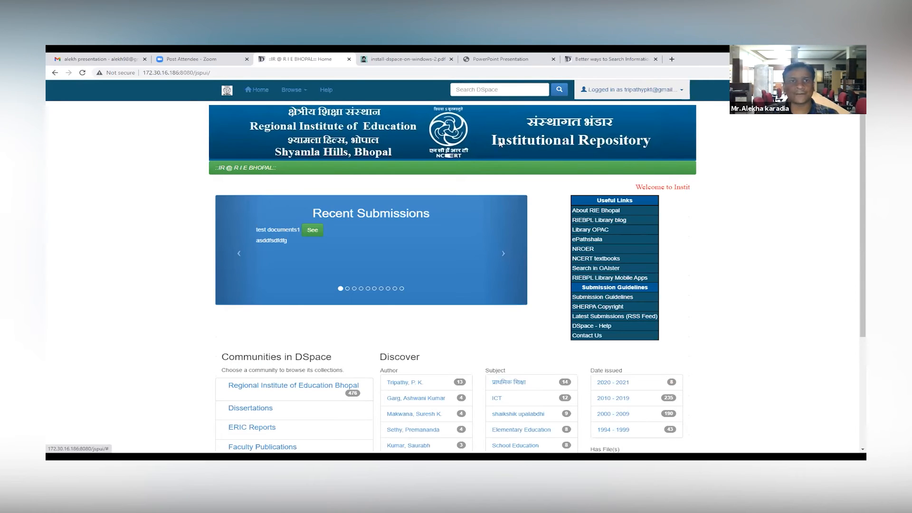
# Step: Look at the Better ways to Search Information item page in the XMLUI, and return to the JSPUI home page address
pyautogui.click(230, 90)
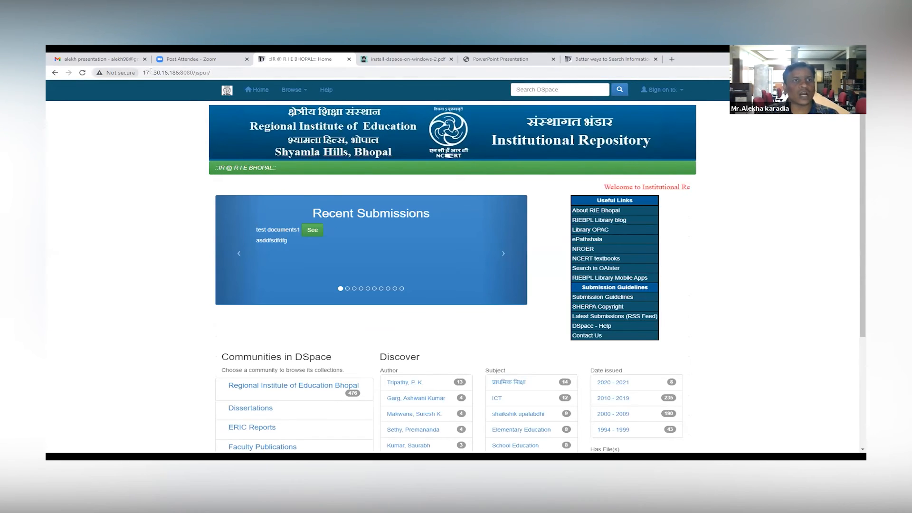
pyautogui.click(219, 72)
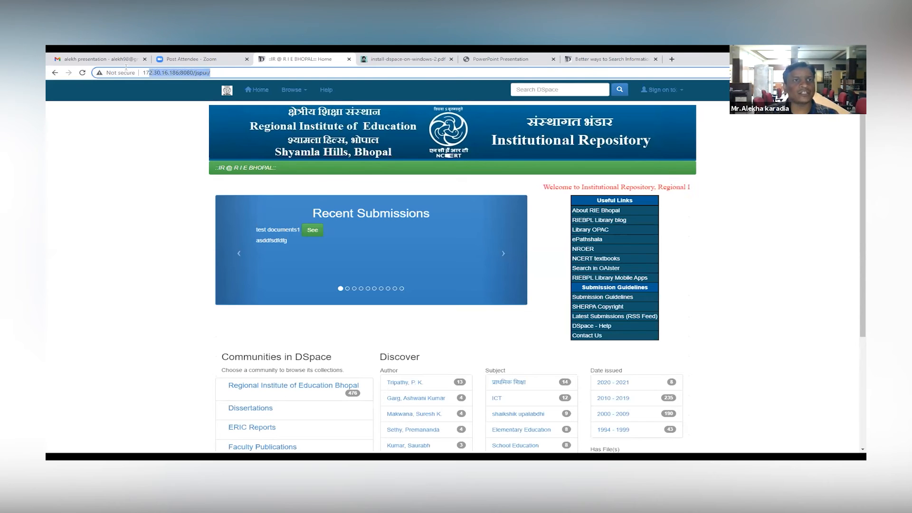
pyautogui.click(610, 59)
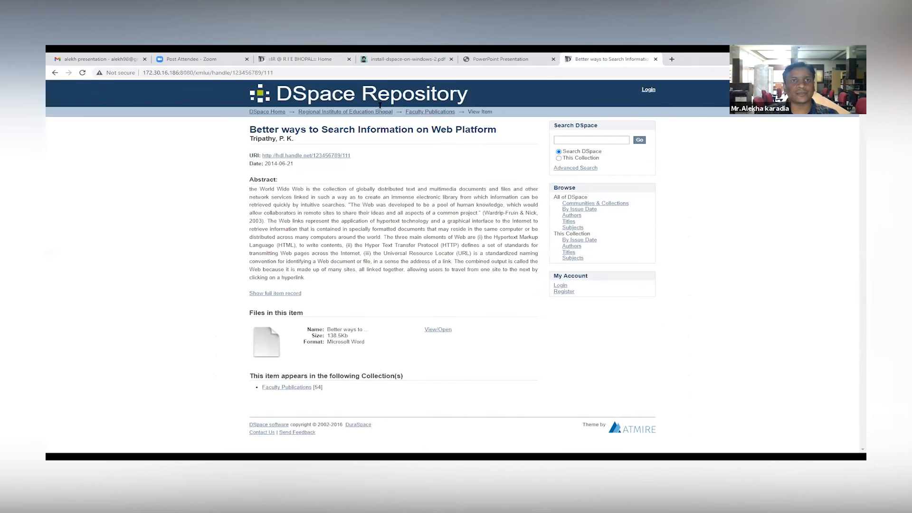
pyautogui.click(327, 59)
pyautogui.click(217, 73)
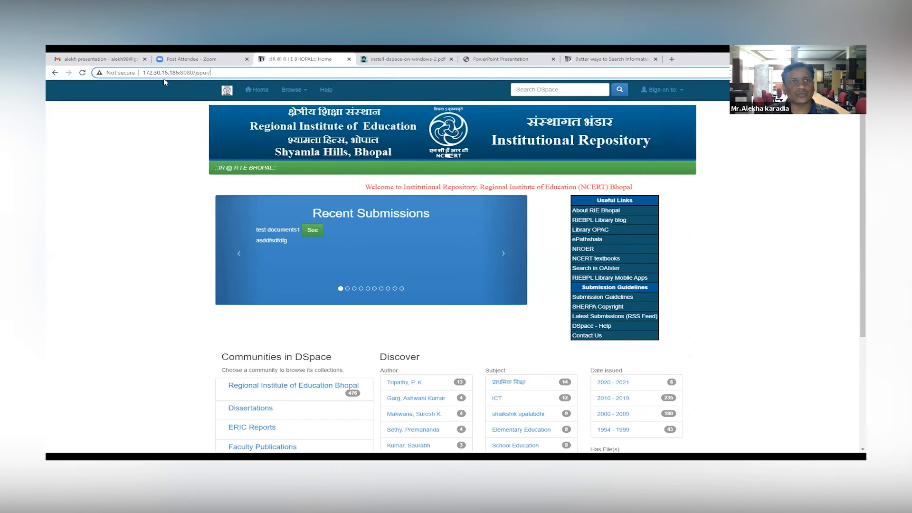
# Step: Log in to My DSpace with the account's saved e-mail address and password
pyautogui.click(682, 91)
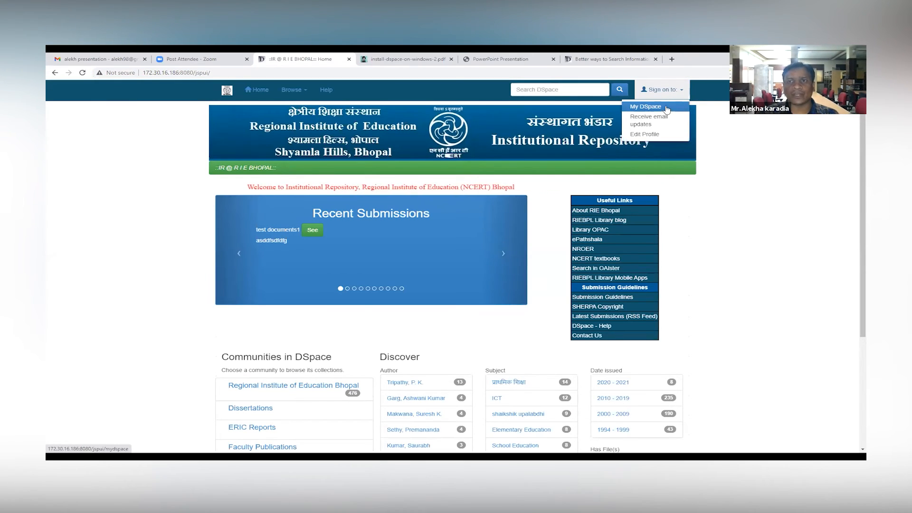
pyautogui.click(668, 107)
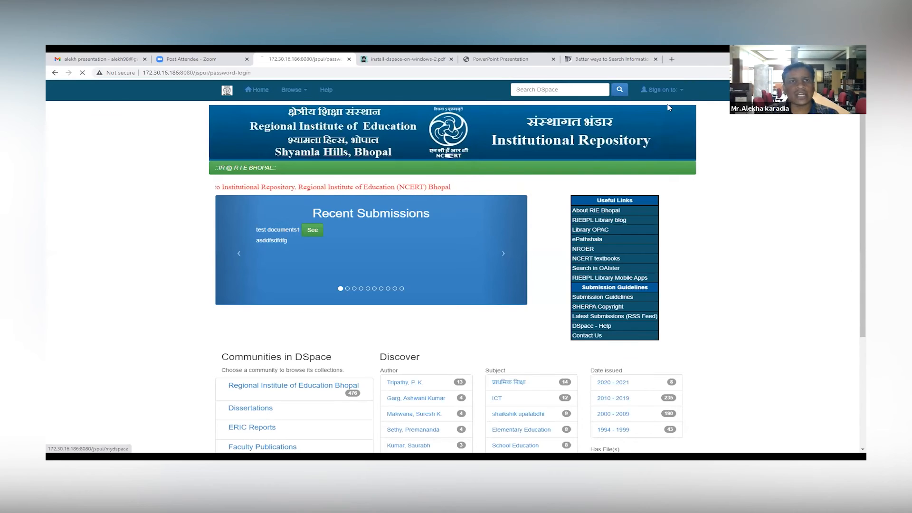
pyautogui.click(471, 210)
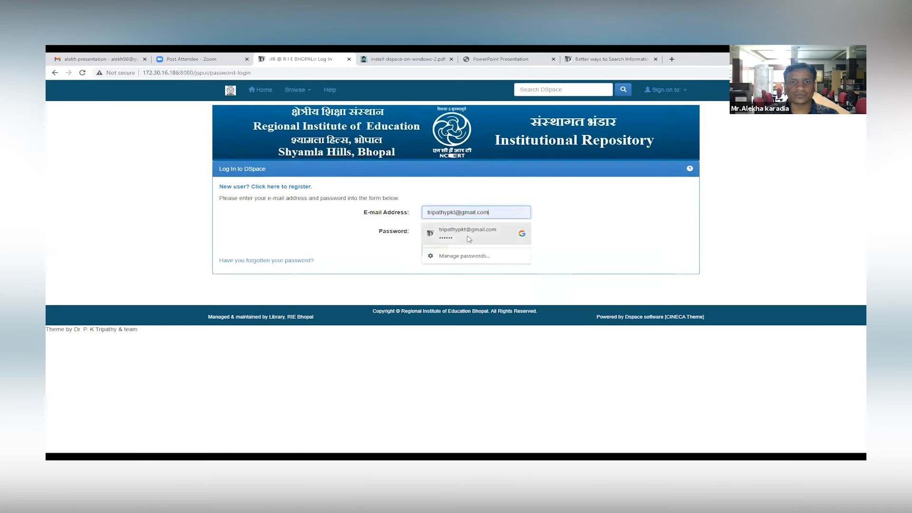
pyautogui.click(454, 231)
pyautogui.click(435, 250)
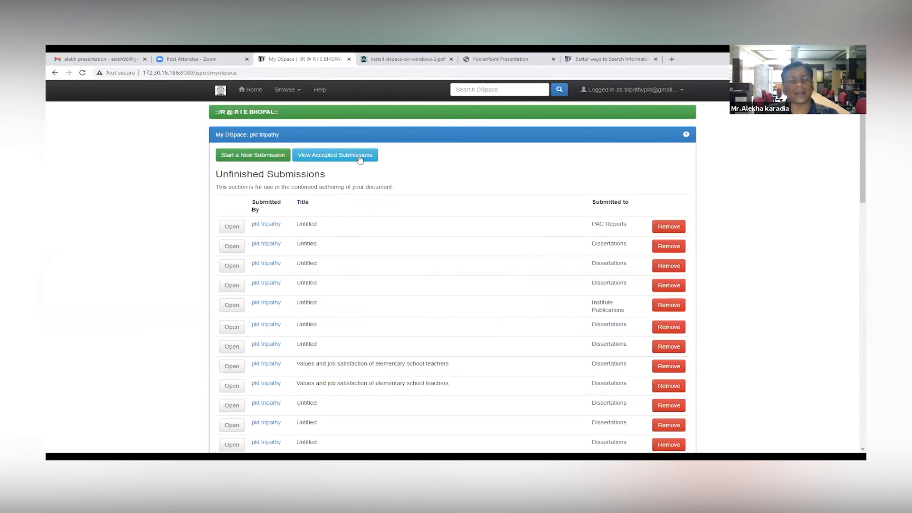
# Step: Start a new submission in the Regional Institute of Education Bhopal > ERIC Reports collection and continue to the item description
pyautogui.click(263, 157)
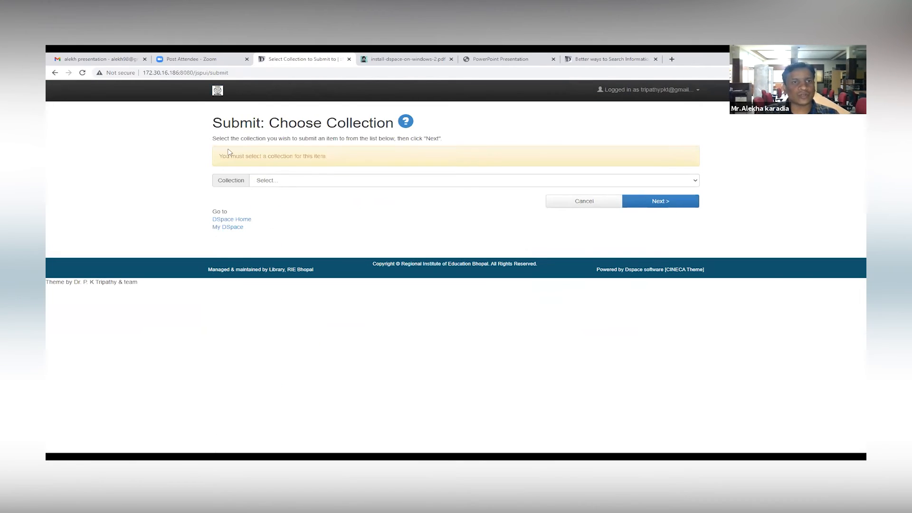
pyautogui.click(276, 181)
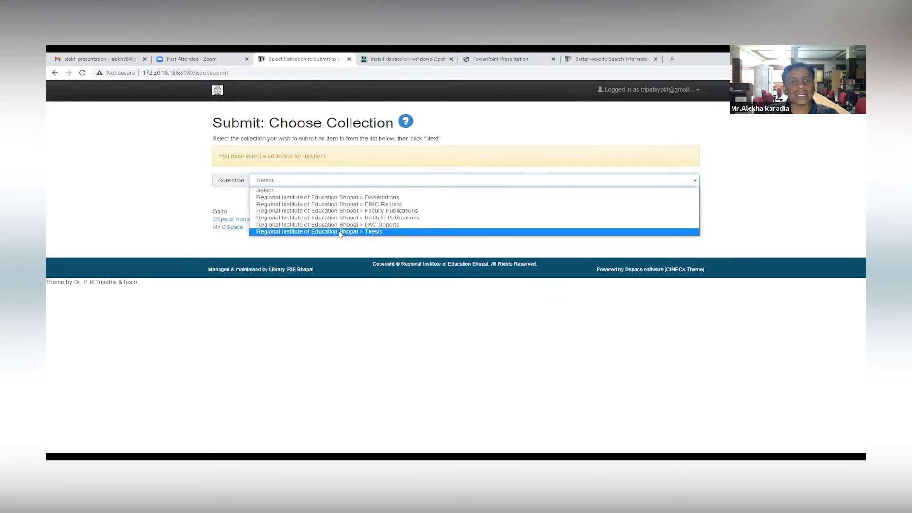
pyautogui.click(350, 204)
pyautogui.click(683, 202)
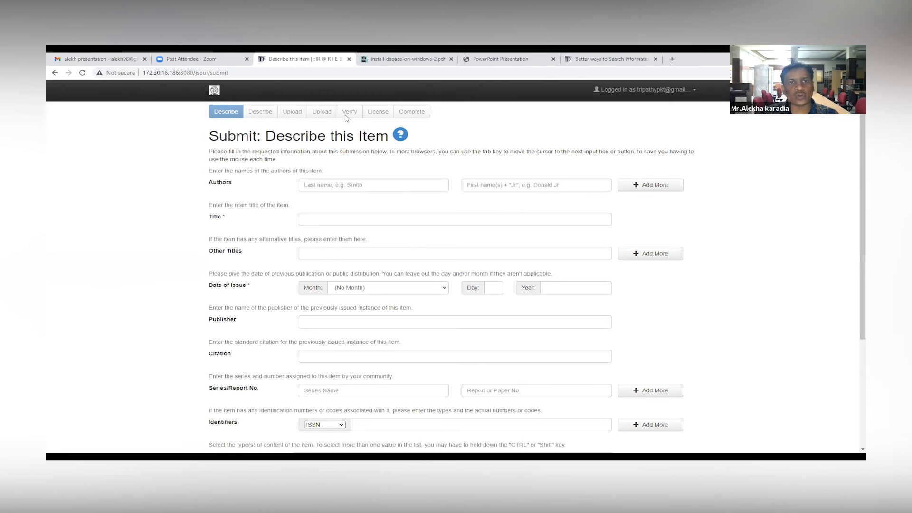
# Step: Enter MPLA as the author's last name, Bhopal as the first name, and Dspace as the item title
pyautogui.click(368, 188)
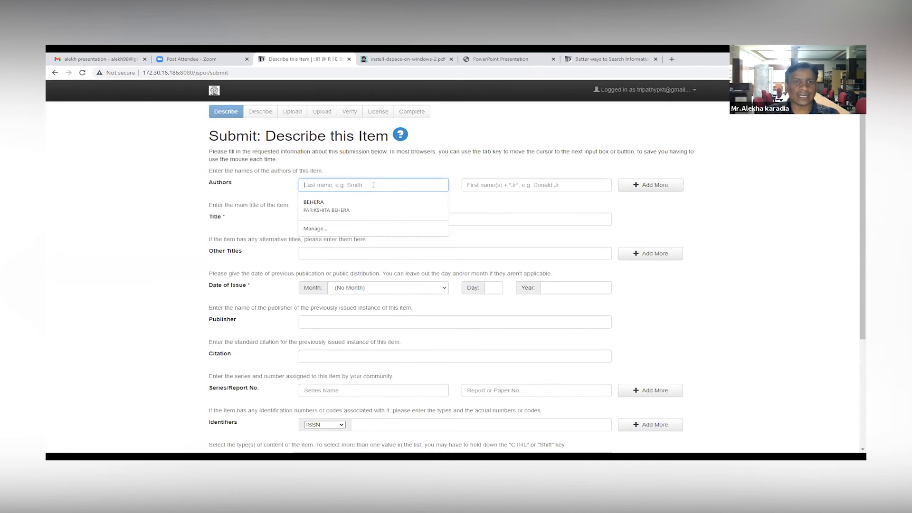
pyautogui.write('MPLA')
pyautogui.click(492, 185)
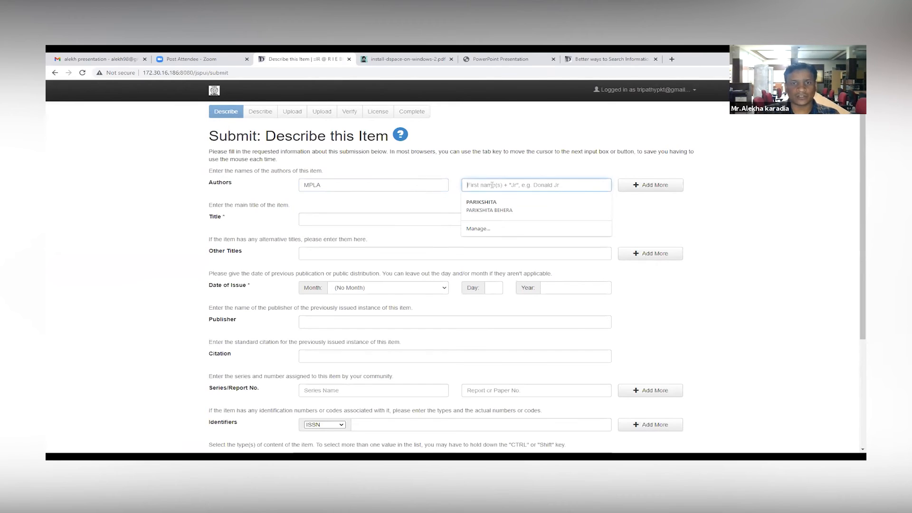
pyautogui.write('Bhopal')
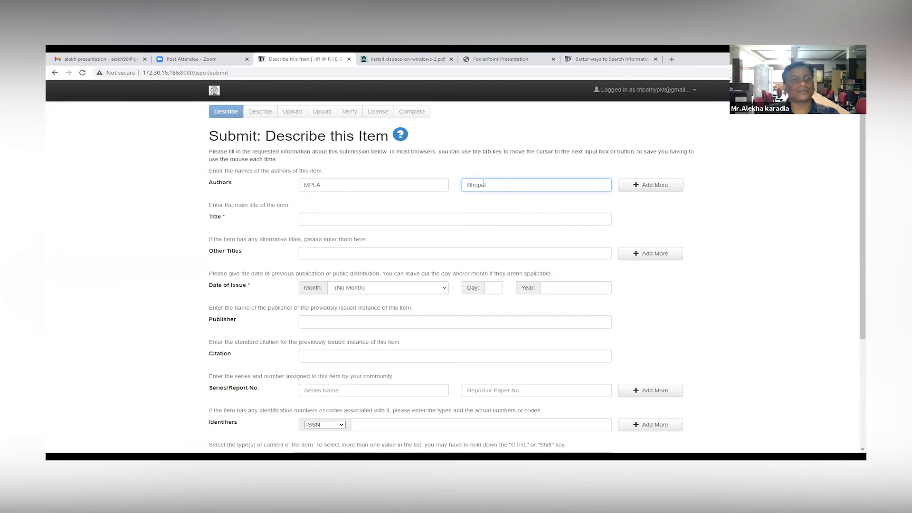
pyautogui.click(408, 222)
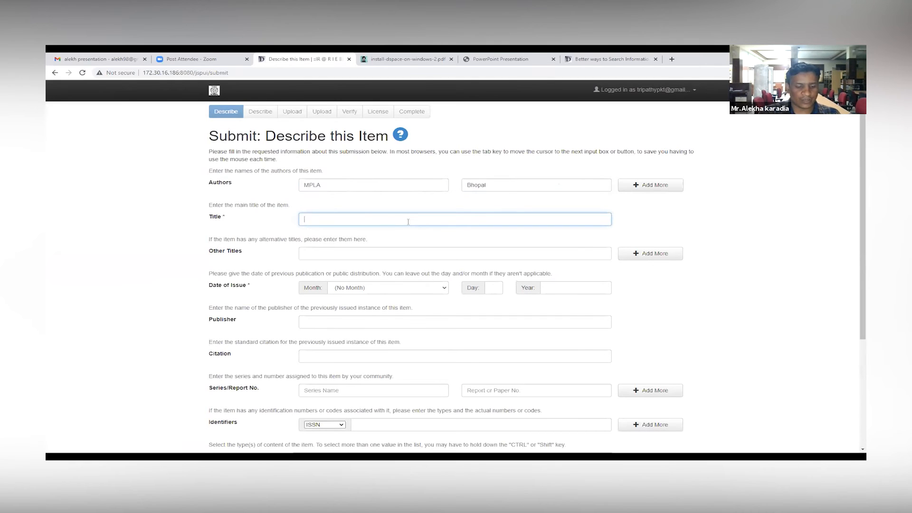
pyautogui.write('Dspace')
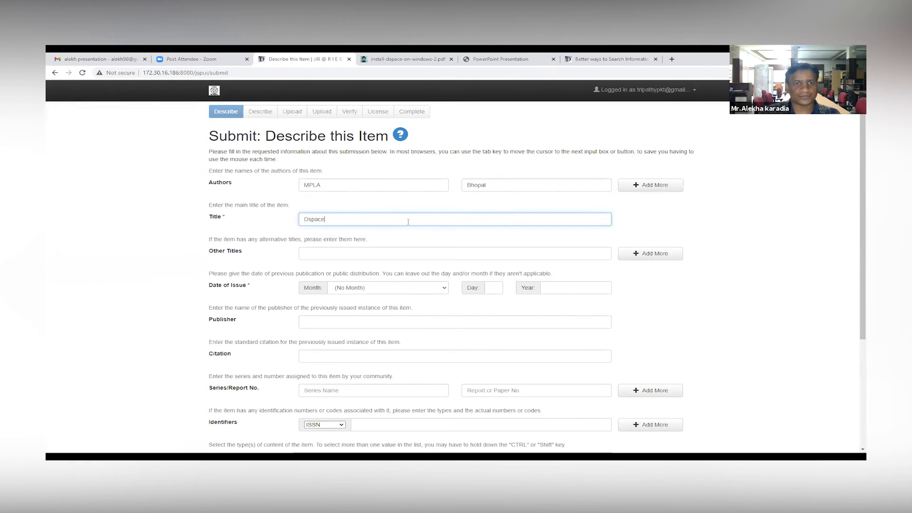
# Step: Leave the other titles empty, and set the issue year to 2021 and the publisher to RIE Bhopal
pyautogui.click(361, 255)
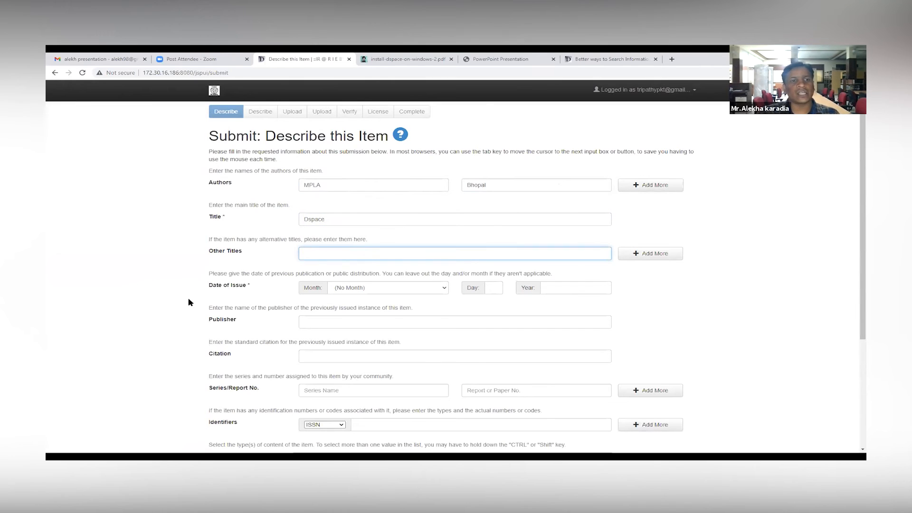
pyautogui.click(552, 287)
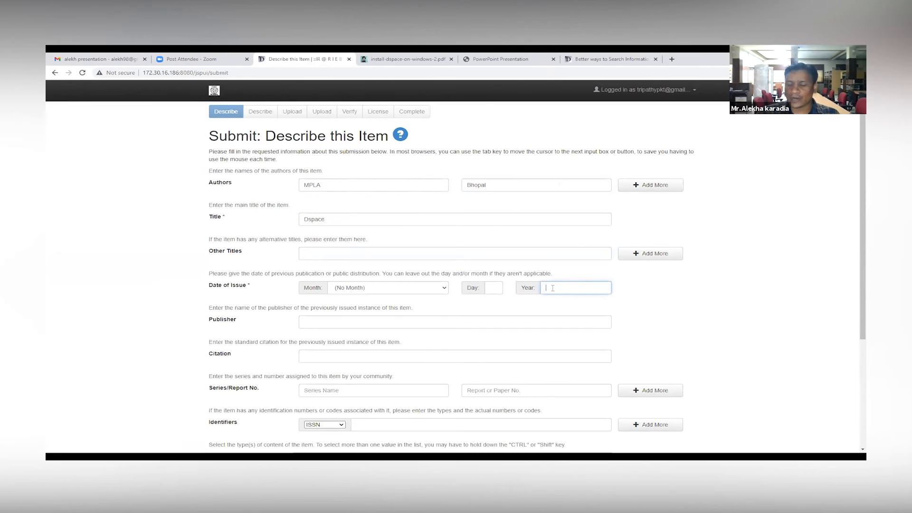
pyautogui.write('2021')
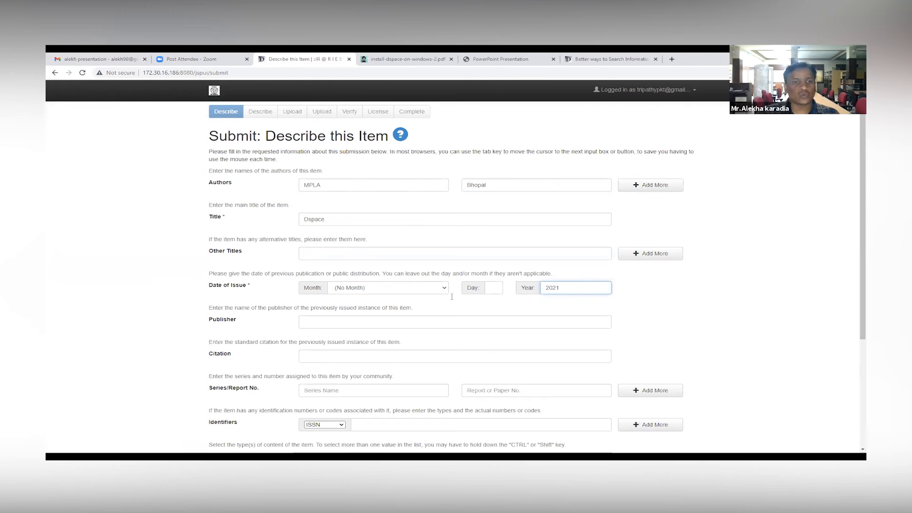
pyautogui.scroll(-2, 305, 216)
pyautogui.click(319, 201)
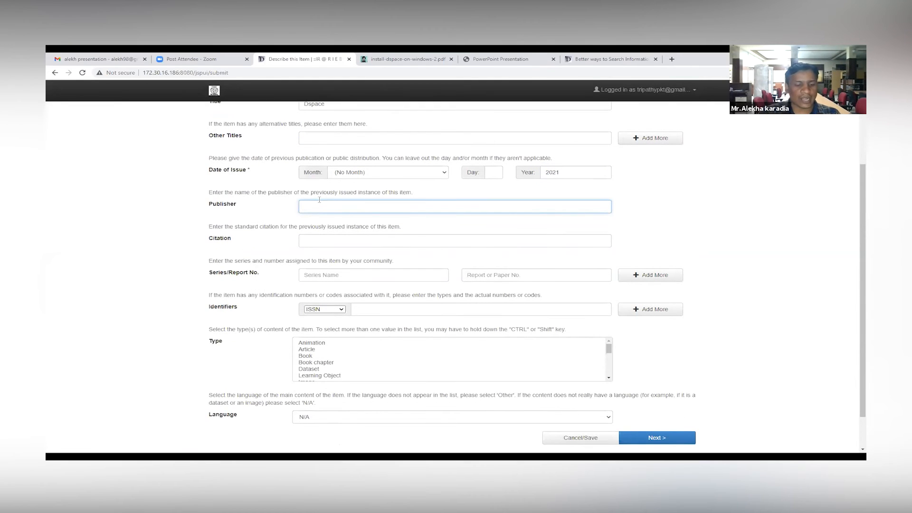
pyautogui.write('RIE')
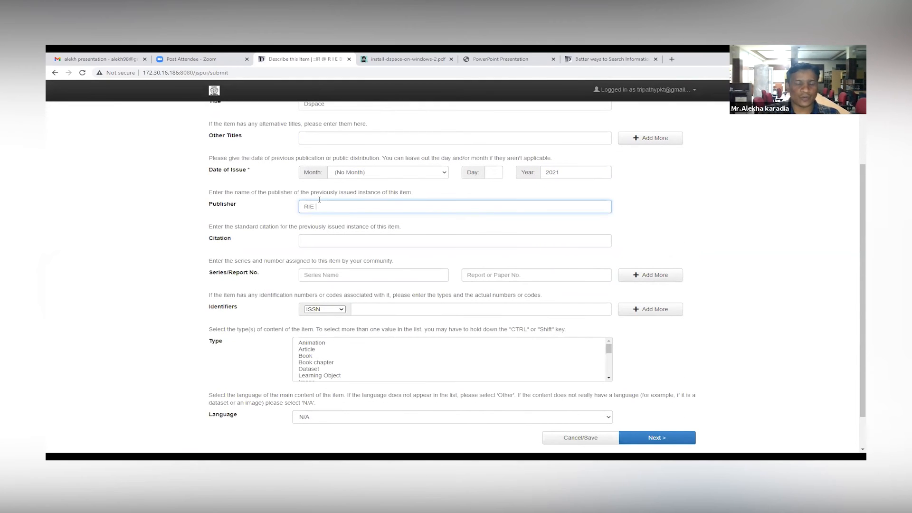
pyautogui.write(' Bhopal')
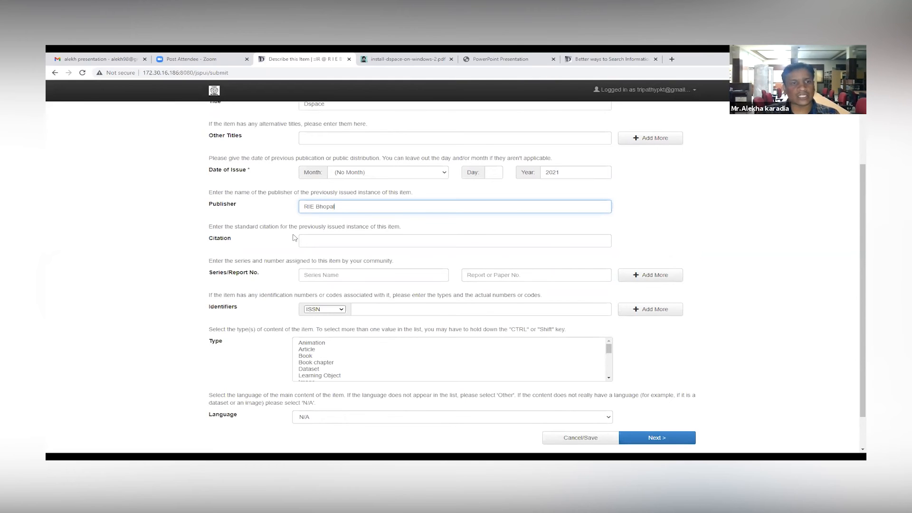
# Step: Leave the citation empty and enter 25 as the report or paper number
pyautogui.click(325, 241)
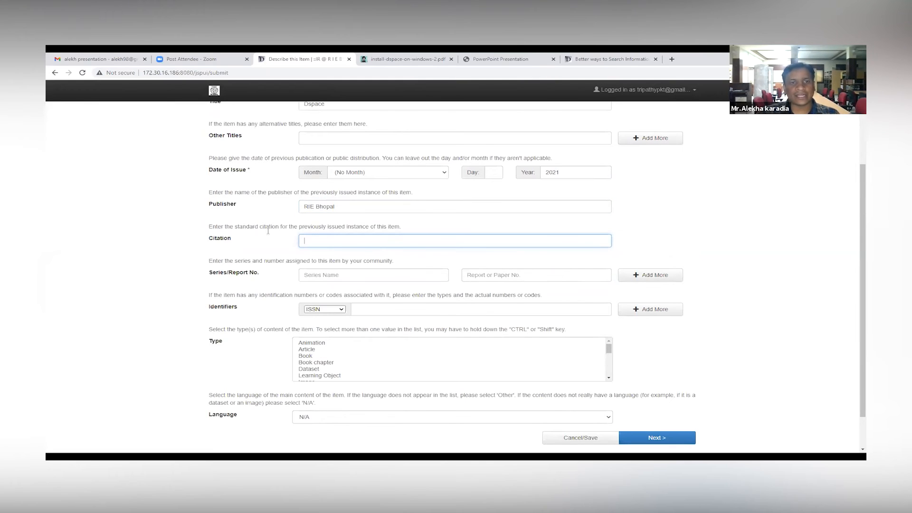
pyautogui.click(514, 277)
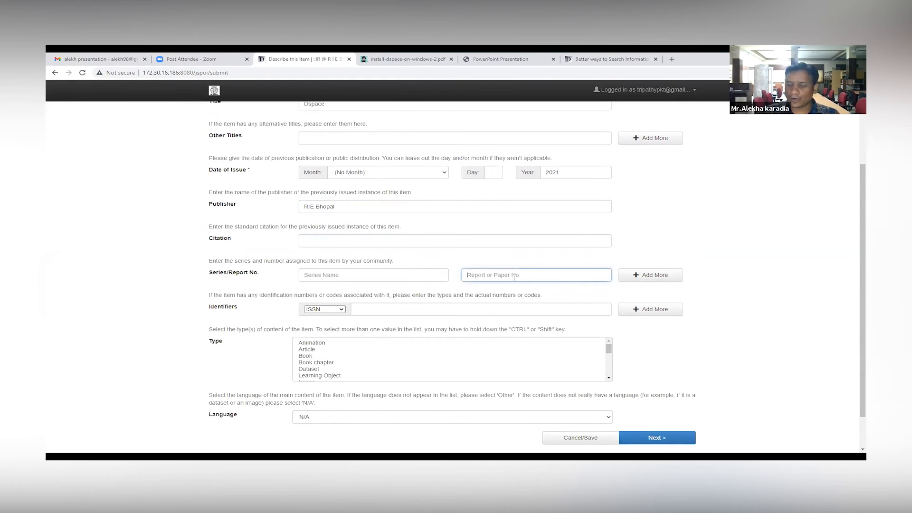
pyautogui.write('25')
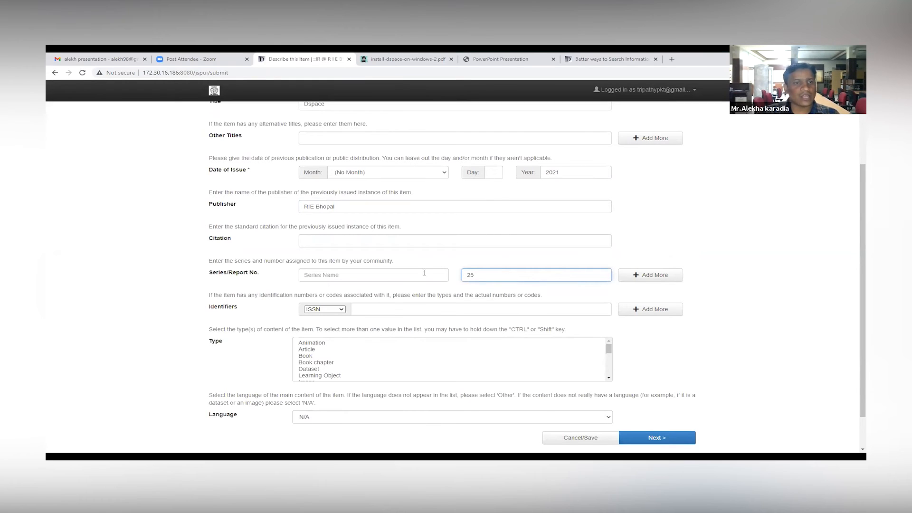
# Step: Review the available identifier types, keep ISSN, and try to add another identifier entry
pyautogui.click(328, 310)
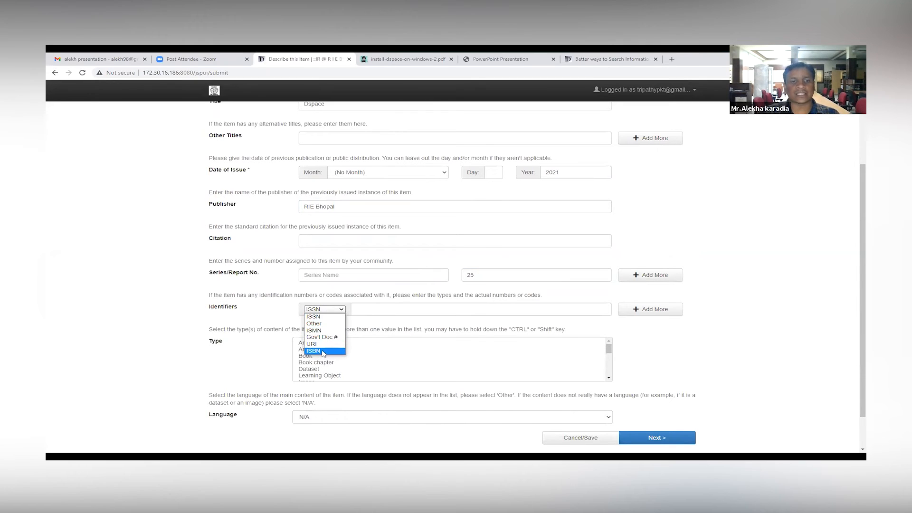
pyautogui.click(418, 308)
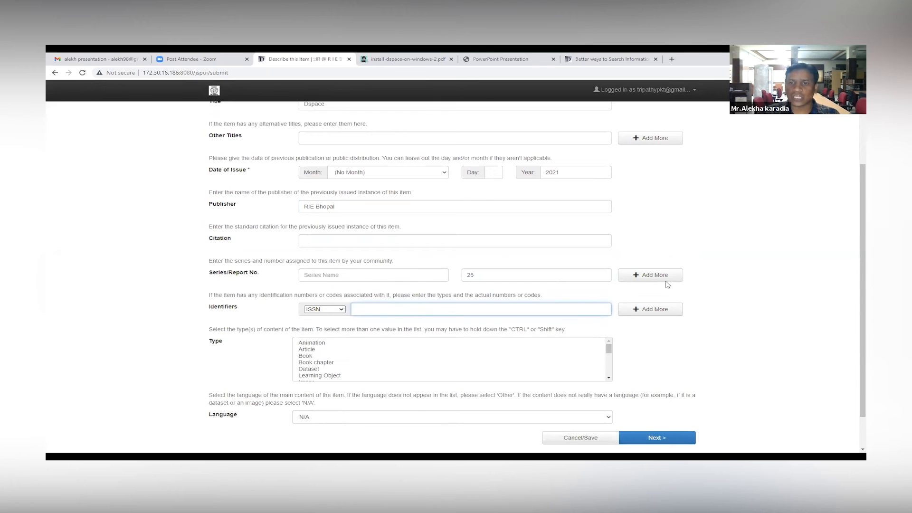
pyautogui.click(651, 311)
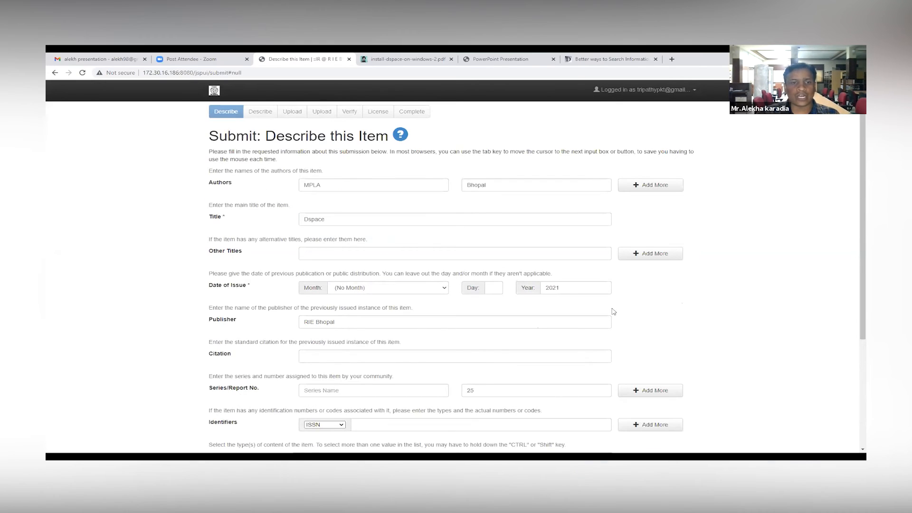
# Step: Set the item type to Article and the language to English, and continue to the second description page
pyautogui.scroll(-3, 243, 299)
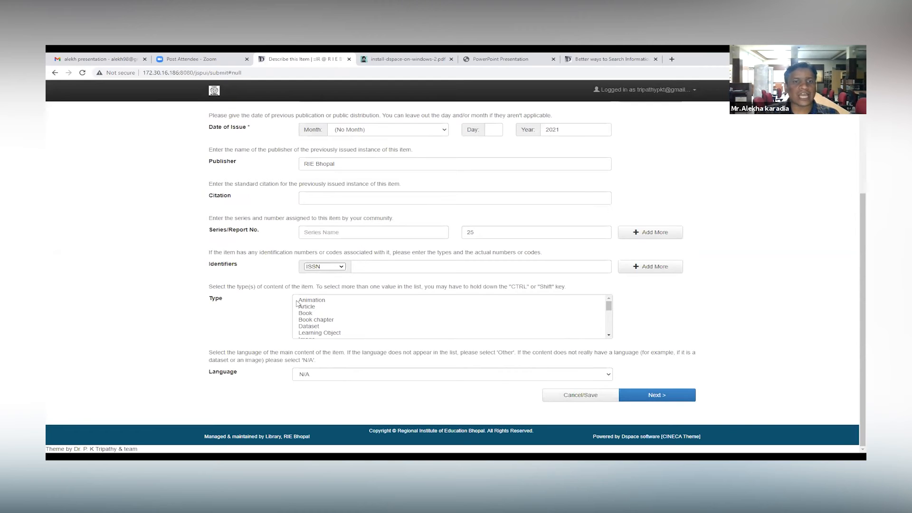
pyautogui.scroll(-2, 303, 311)
pyautogui.scroll(2, 324, 329)
pyautogui.click(313, 307)
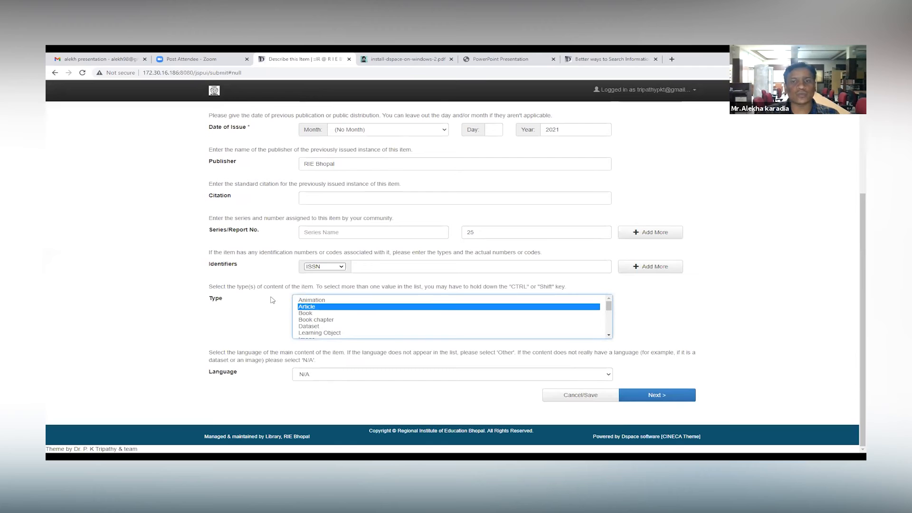
pyautogui.click(327, 376)
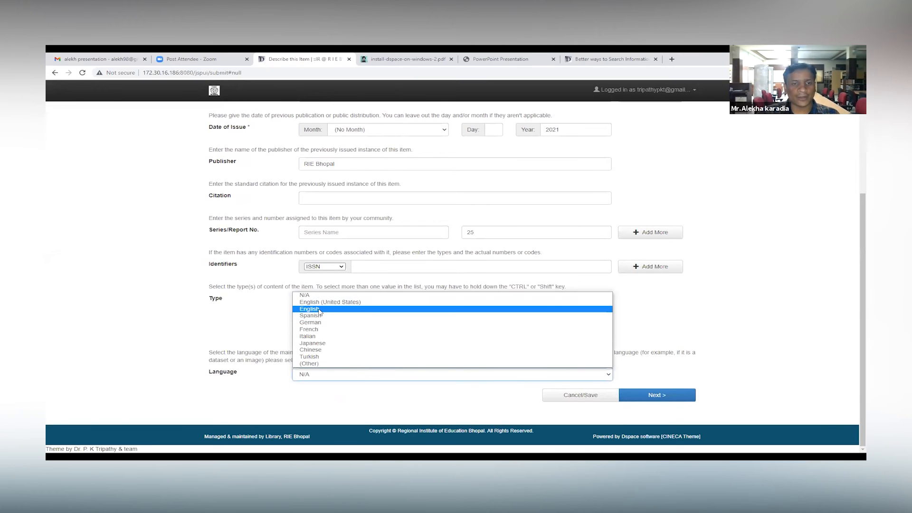
pyautogui.click(320, 309)
pyautogui.click(665, 397)
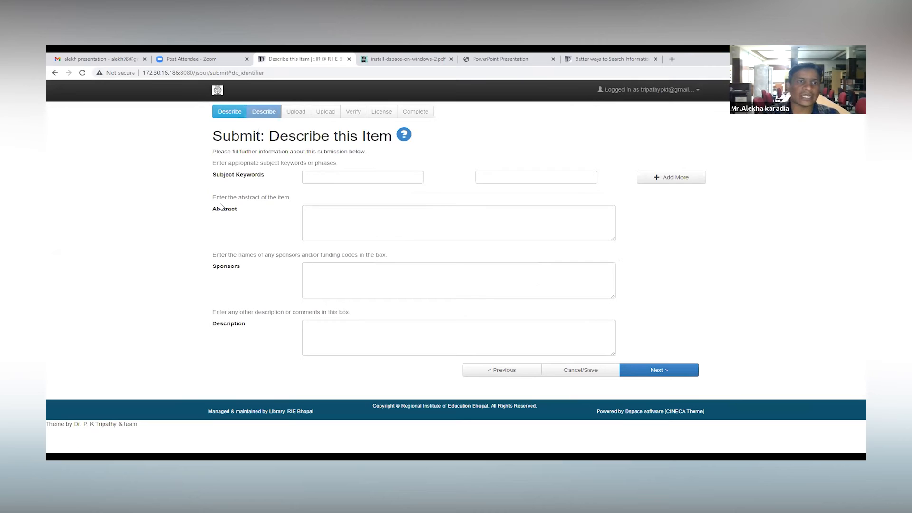
# Step: Enter Dspace and MPAL as the subject keywords and "test test" as the abstract
pyautogui.click(321, 174)
pyautogui.write('Dspace')
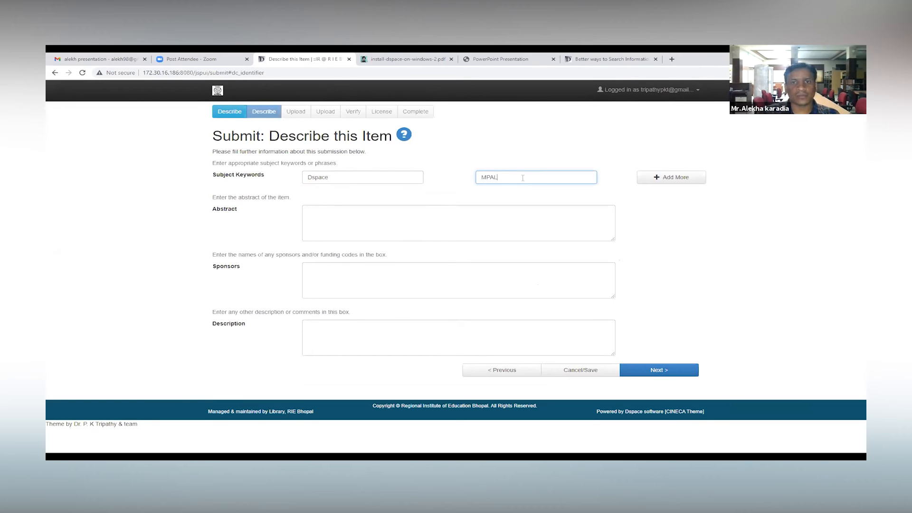
pyautogui.click(360, 214)
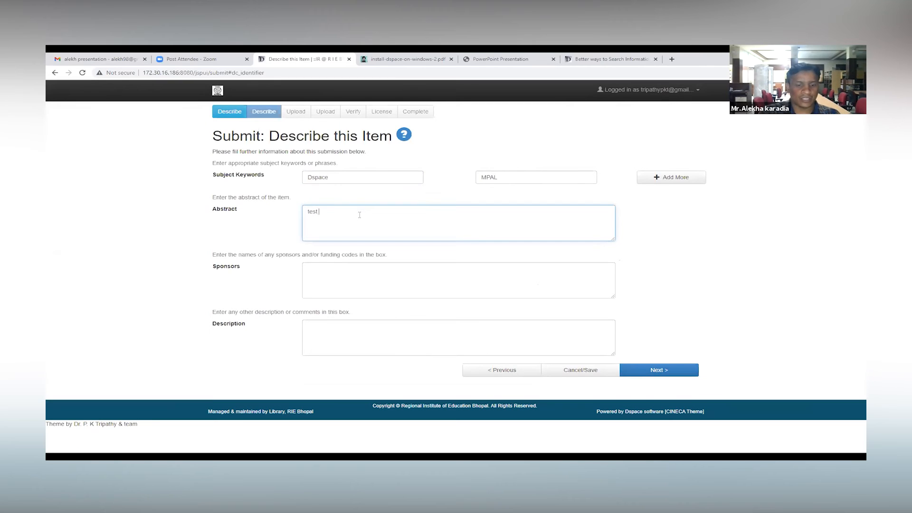
# Step: Leave the sponsors and description empty, and continue to the file upload page
pyautogui.click(350, 268)
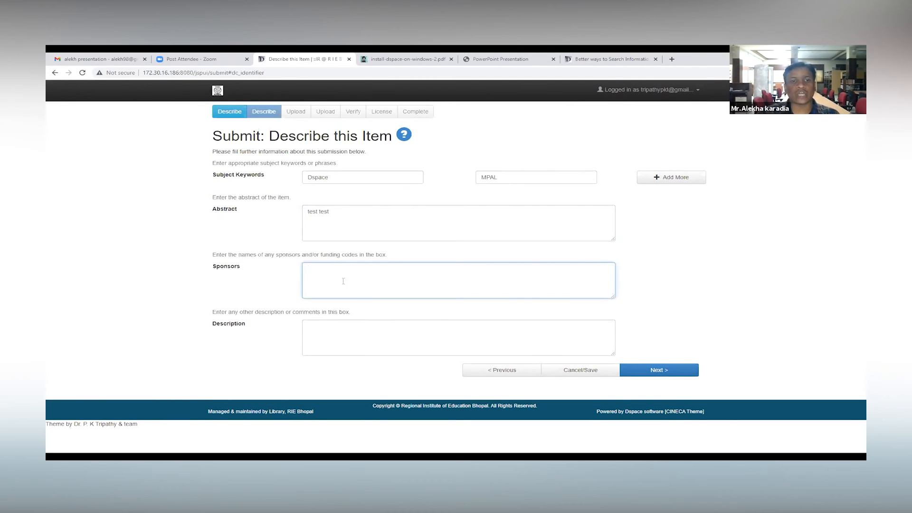
pyautogui.click(315, 326)
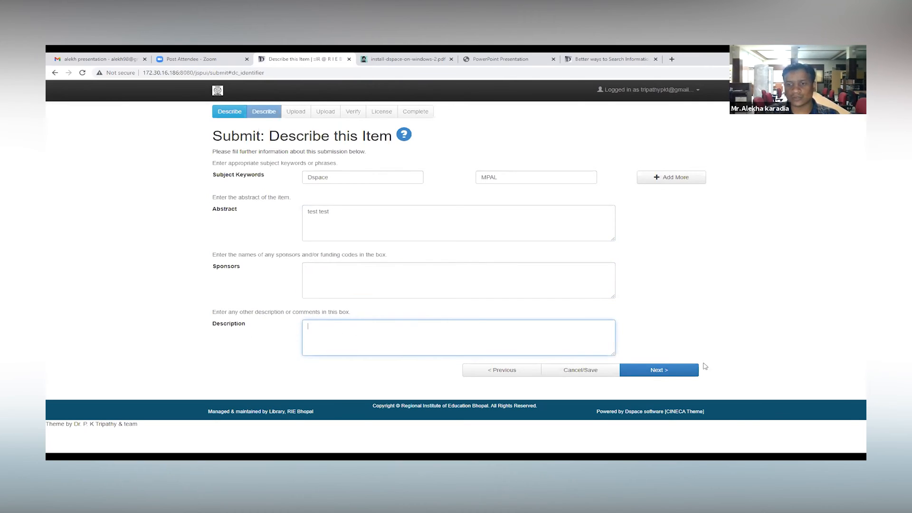
pyautogui.click(655, 373)
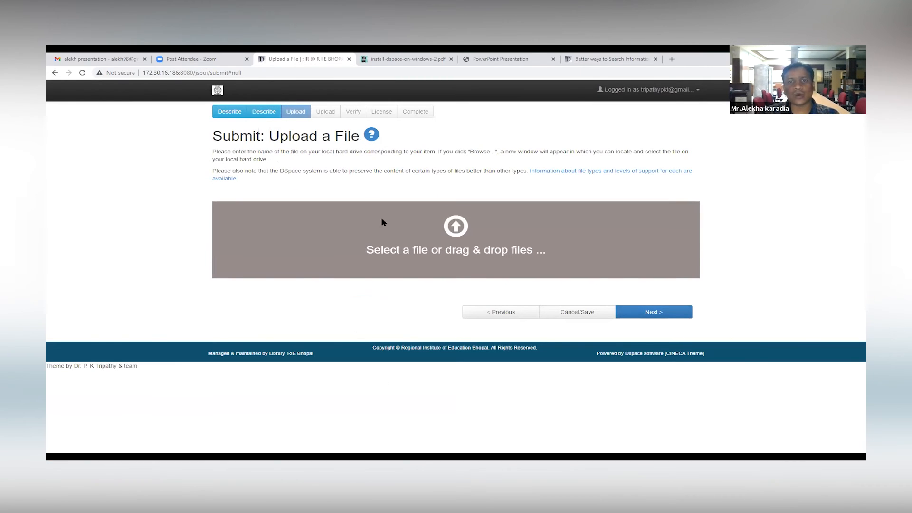
# Step: Upload IMG_20210818_154748.jpg from the Desktop with the file description "test", and continue the submission
pyautogui.click(464, 252)
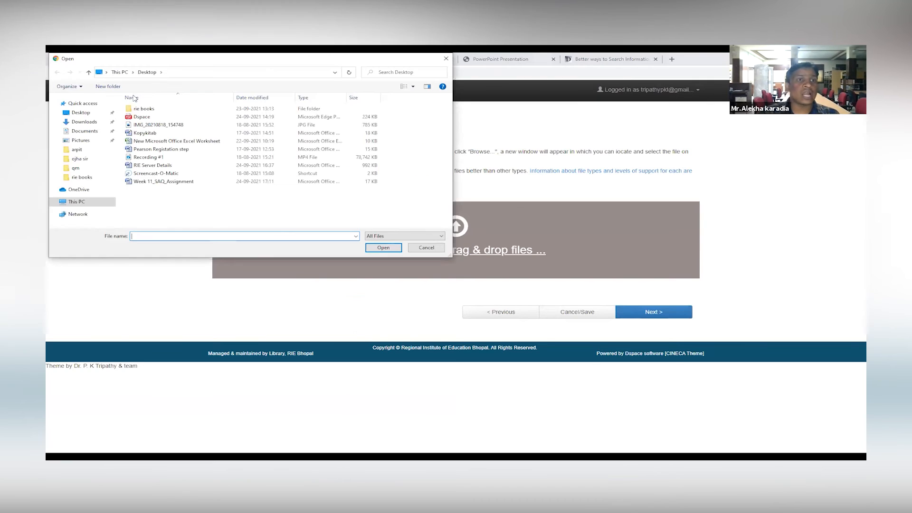
pyautogui.click(159, 125)
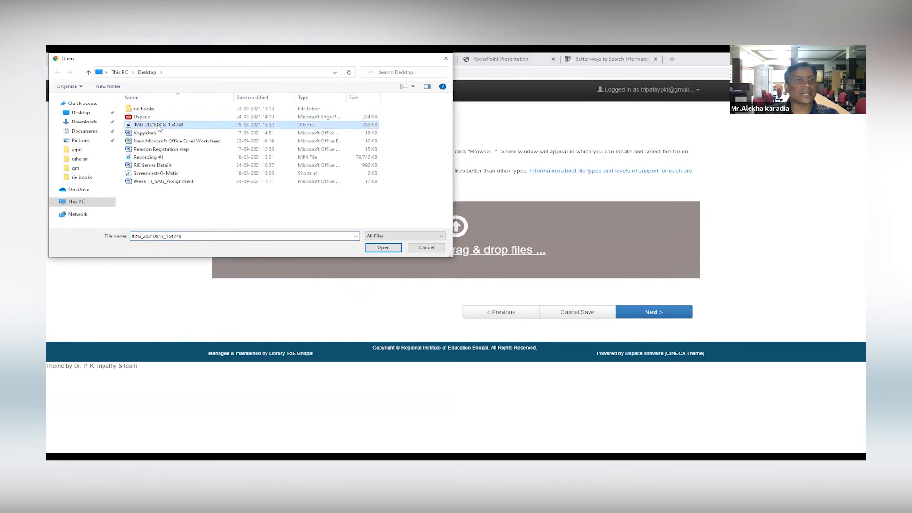
pyautogui.click(392, 250)
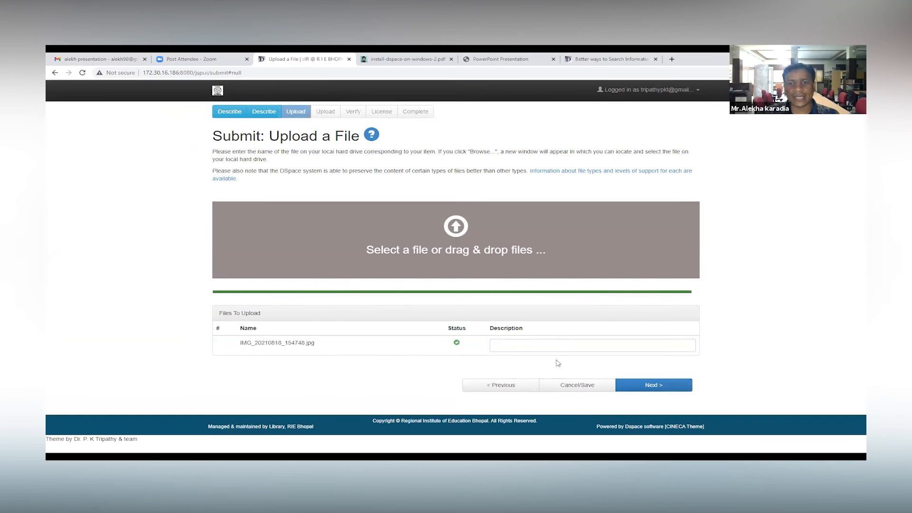
pyautogui.write('test')
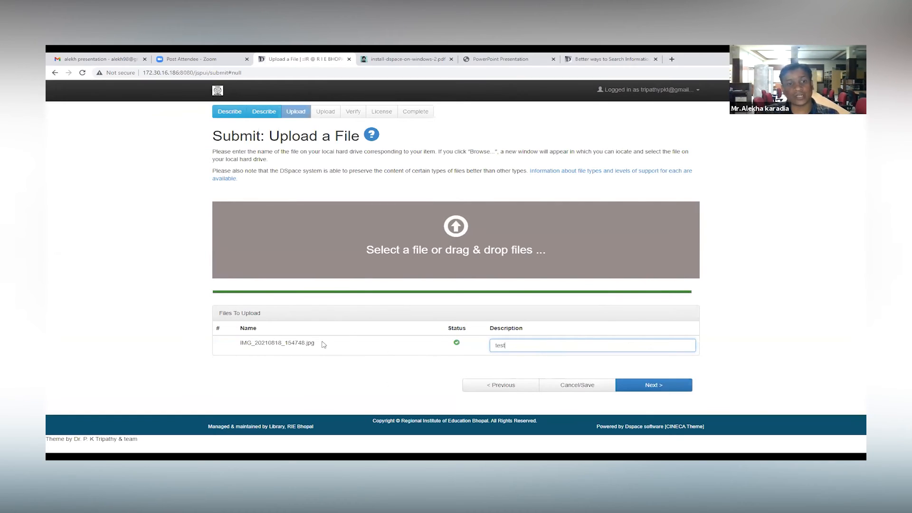
pyautogui.click(645, 384)
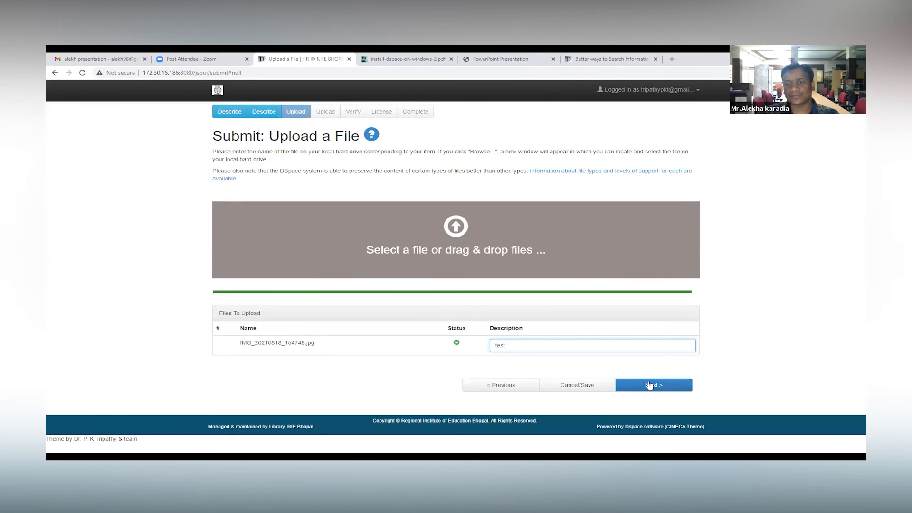
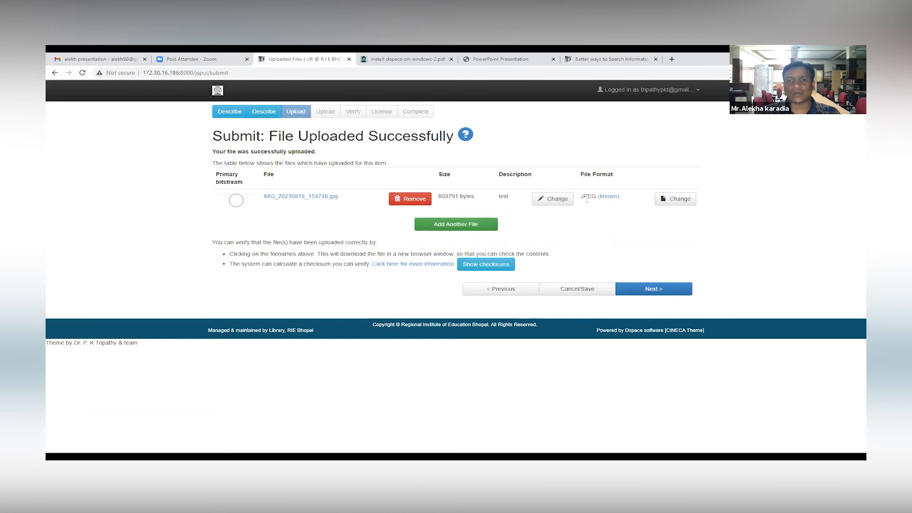
# Step: Upload Kopykitab.docx from the Desktop as an additional file and remove it from the submission again
pyautogui.click(555, 200)
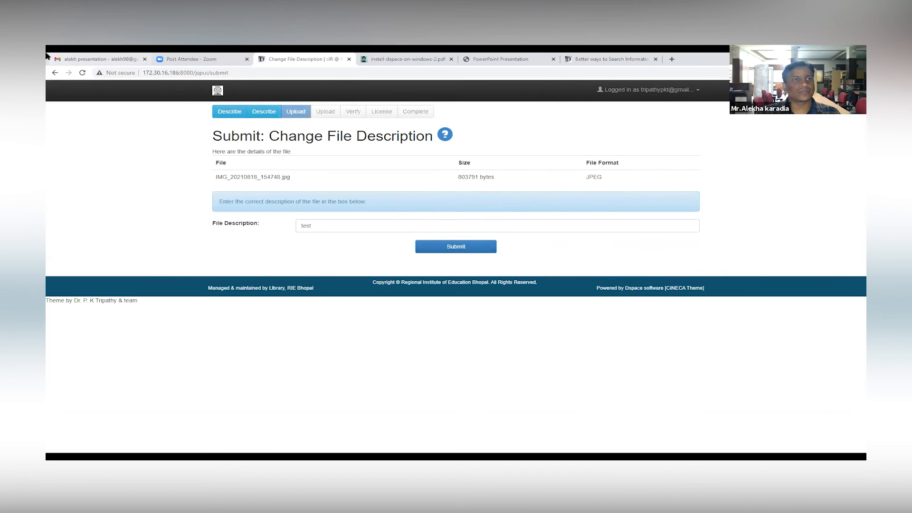
pyautogui.click(55, 73)
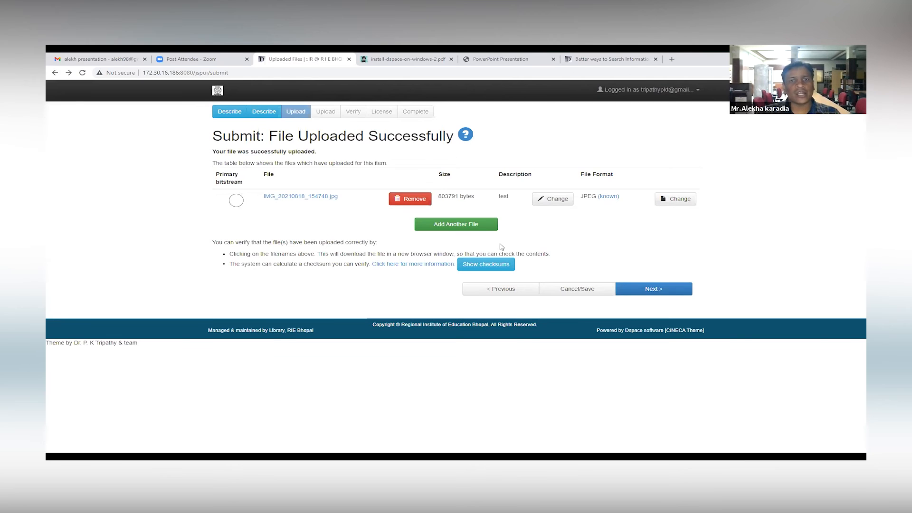
pyautogui.click(470, 226)
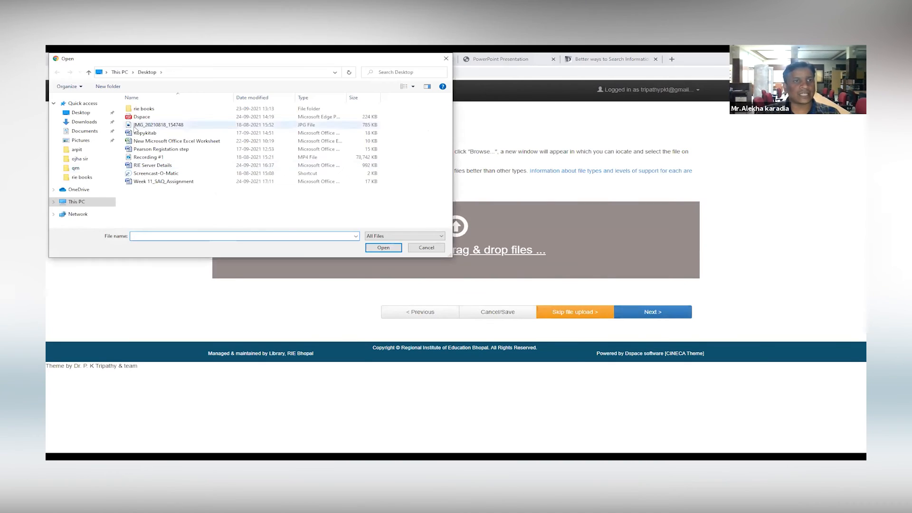
pyautogui.click(160, 133)
pyautogui.click(389, 250)
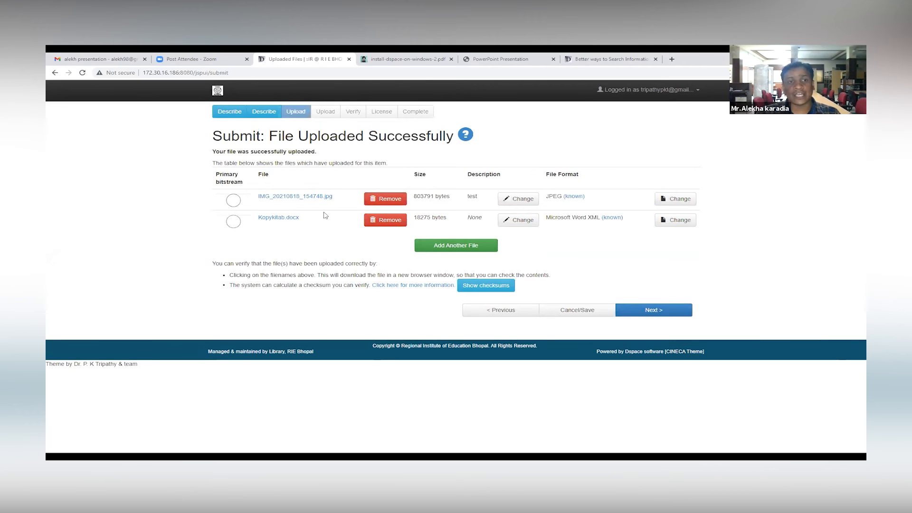
pyautogui.click(383, 223)
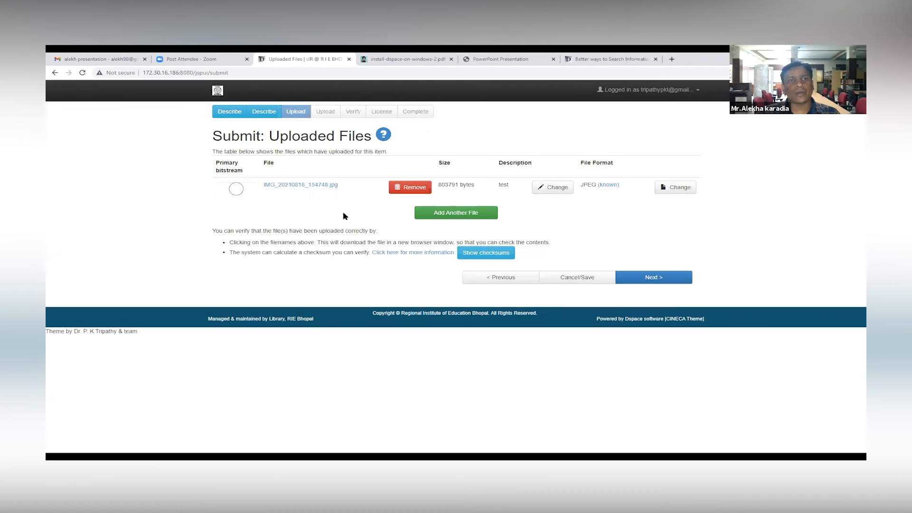
# Step: Continue past both uploaded files pages, review the metadata on the verification page, and proceed to the license
pyautogui.click(669, 276)
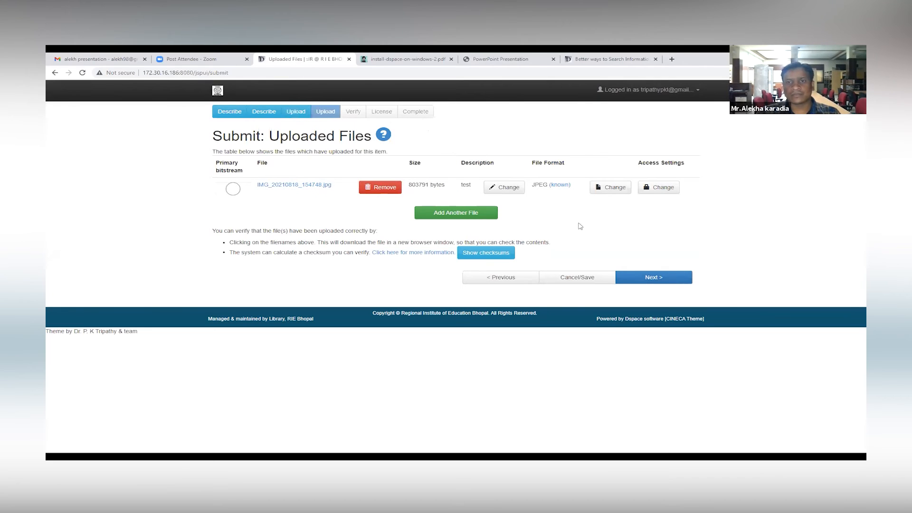
pyautogui.click(644, 278)
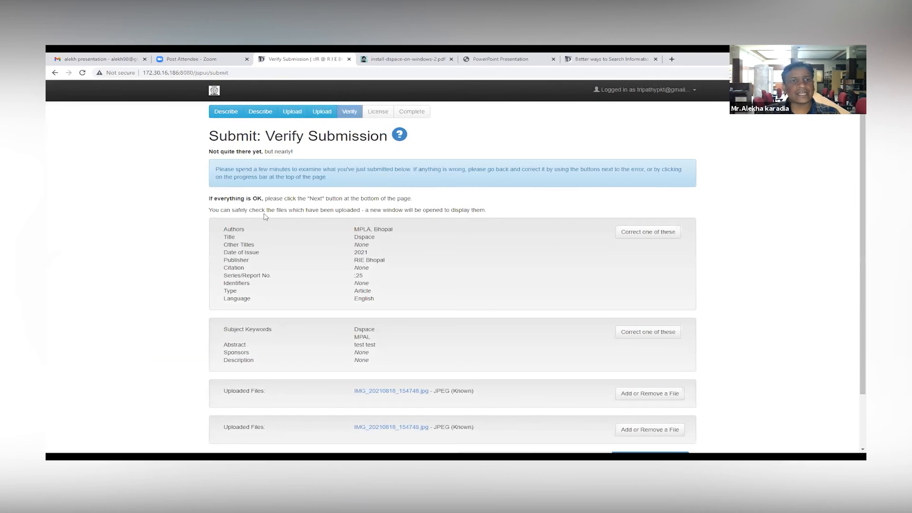
pyautogui.scroll(-2, 265, 225)
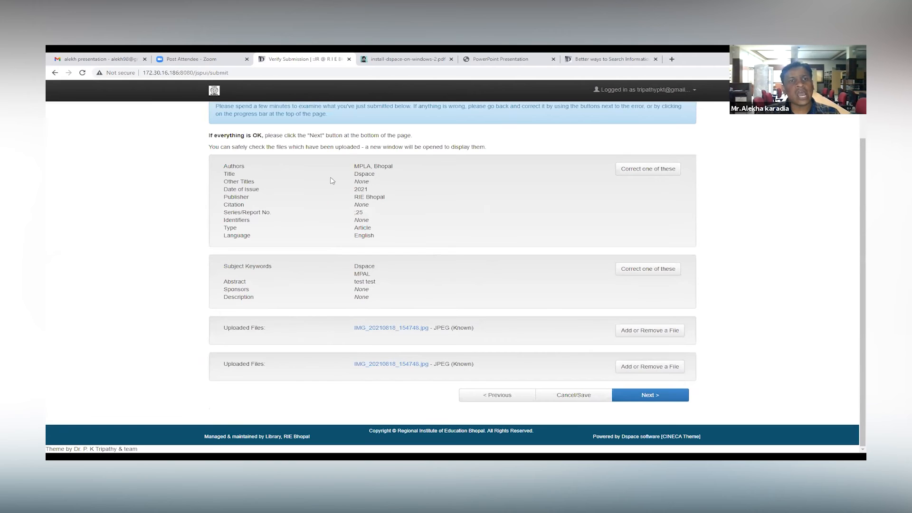
pyautogui.click(654, 397)
# Step: Read through the DSpace distribution license and grant it to complete the submission
pyautogui.scroll(-4, 418, 191)
pyautogui.scroll(4, 386, 158)
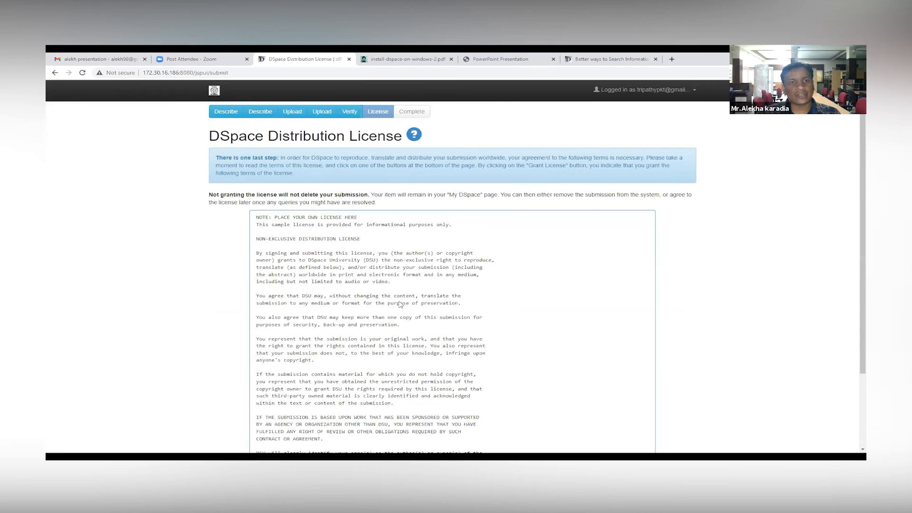
pyautogui.scroll(-5, 306, 259)
pyautogui.scroll(5, 450, 244)
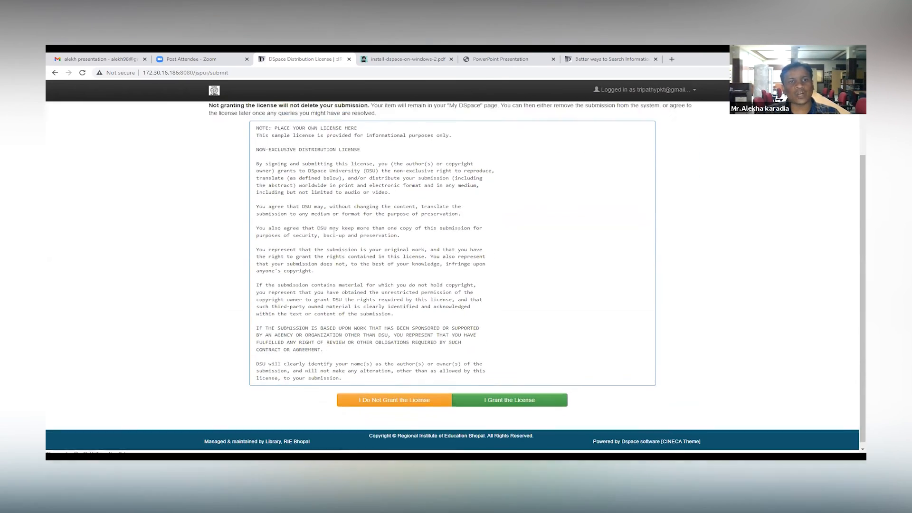
pyautogui.scroll(-2, 450, 245)
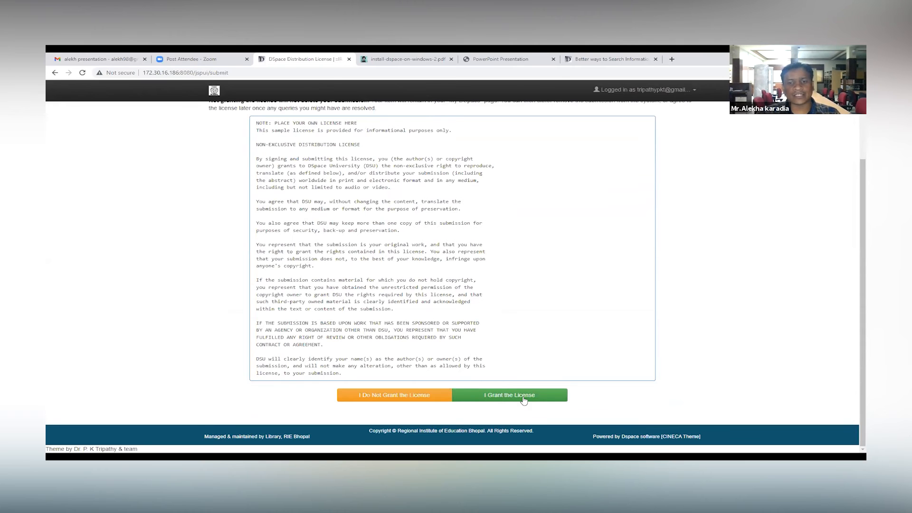
pyautogui.click(503, 393)
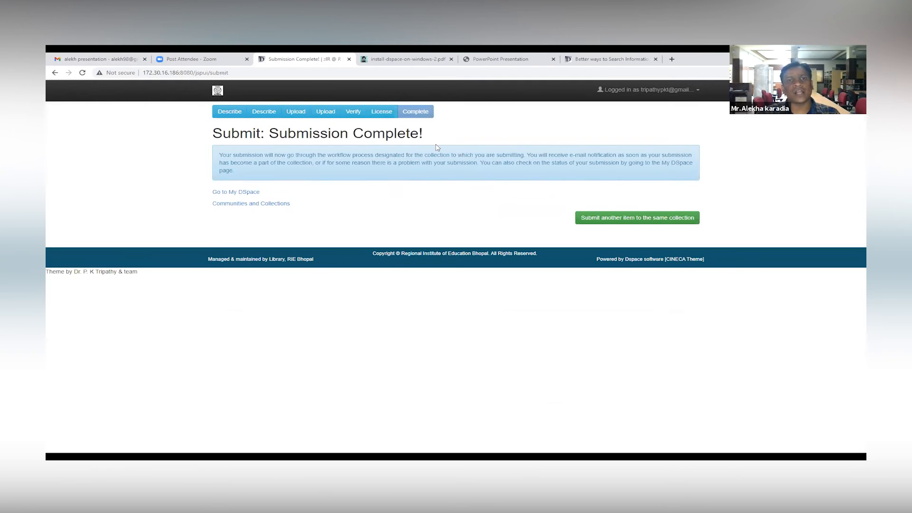
# Step: Visit My DSpace, return to the repository home page, and open the recent submission titled Dspace
pyautogui.click(243, 193)
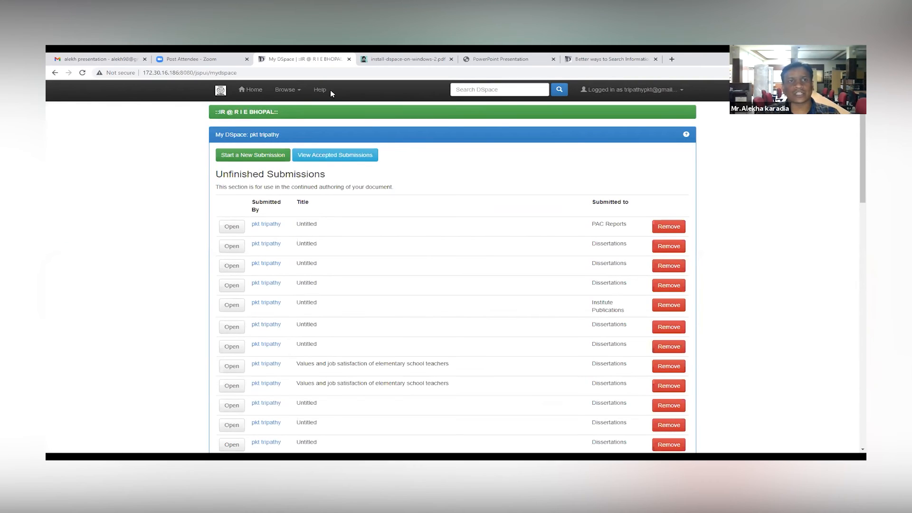
pyautogui.click(253, 91)
pyautogui.write('dspace')
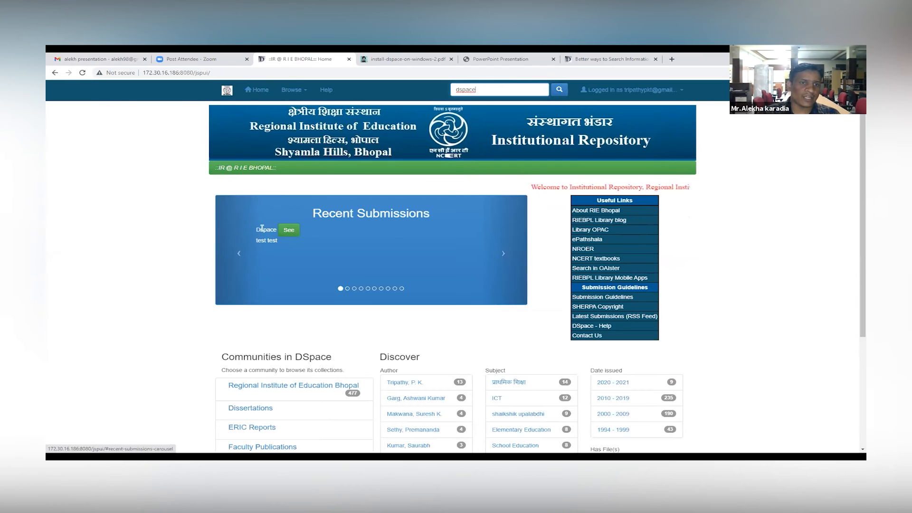
pyautogui.click(288, 231)
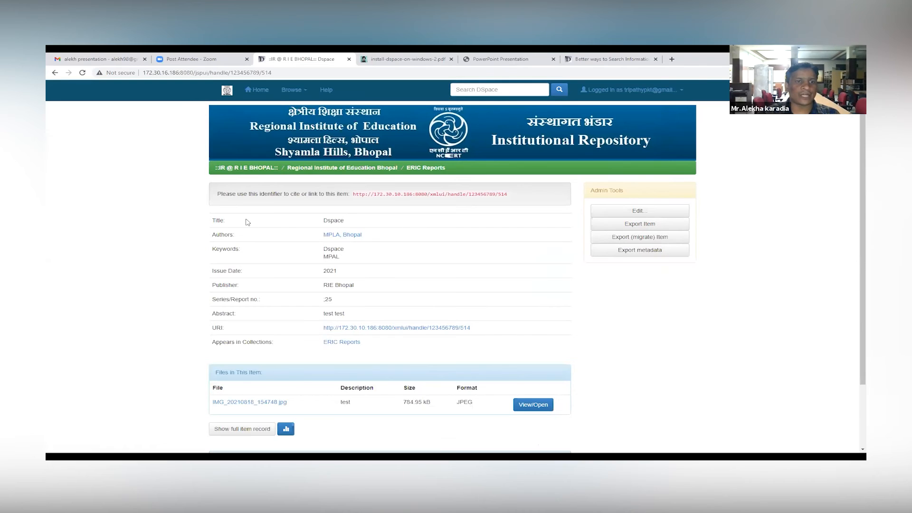
# Step: View the item's attached file IMG_20210818_154748.jpg and return to the item record
pyautogui.scroll(-3, 247, 222)
pyautogui.click(523, 330)
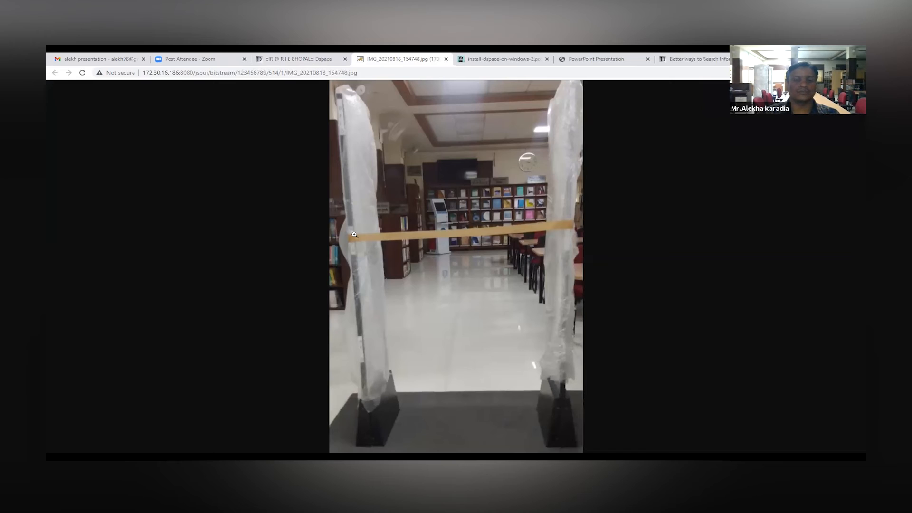
pyautogui.click(295, 58)
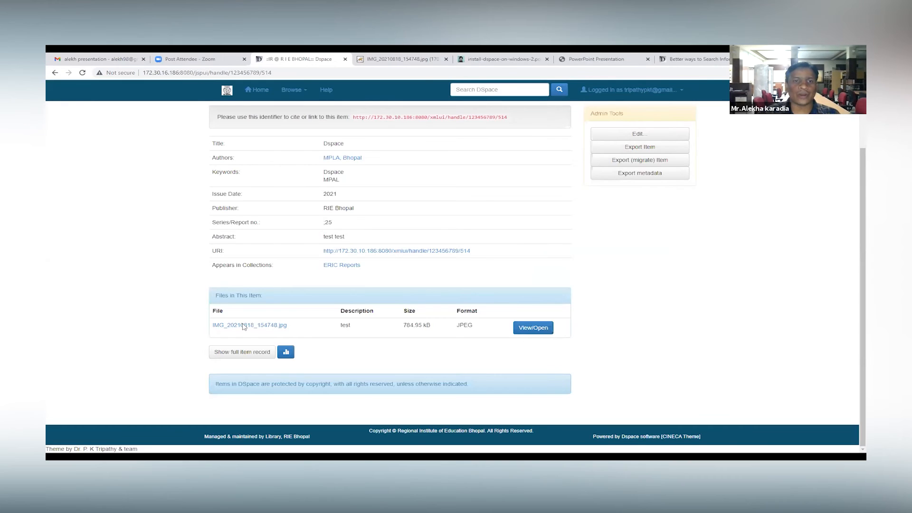
# Step: Open the Dspace item for editing and look through its metadata fields, bitstreams and available actions
pyautogui.scroll(2, 353, 287)
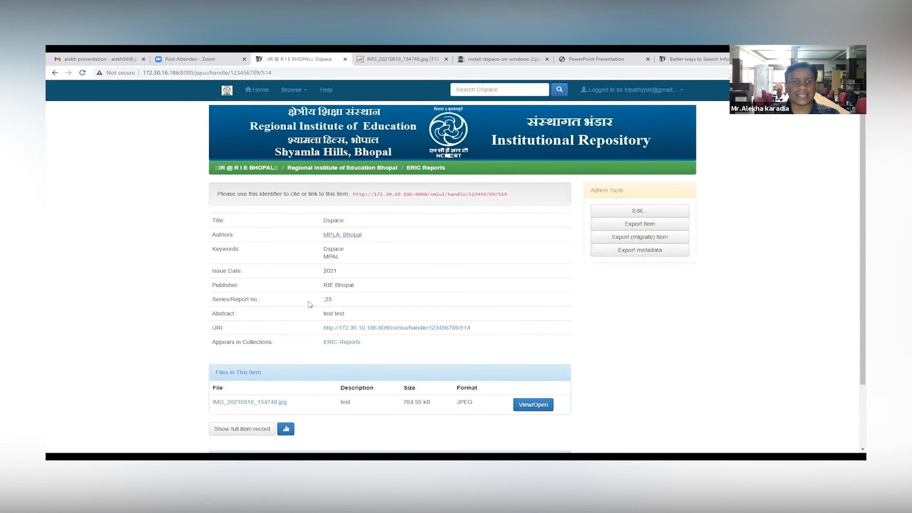
pyautogui.click(657, 212)
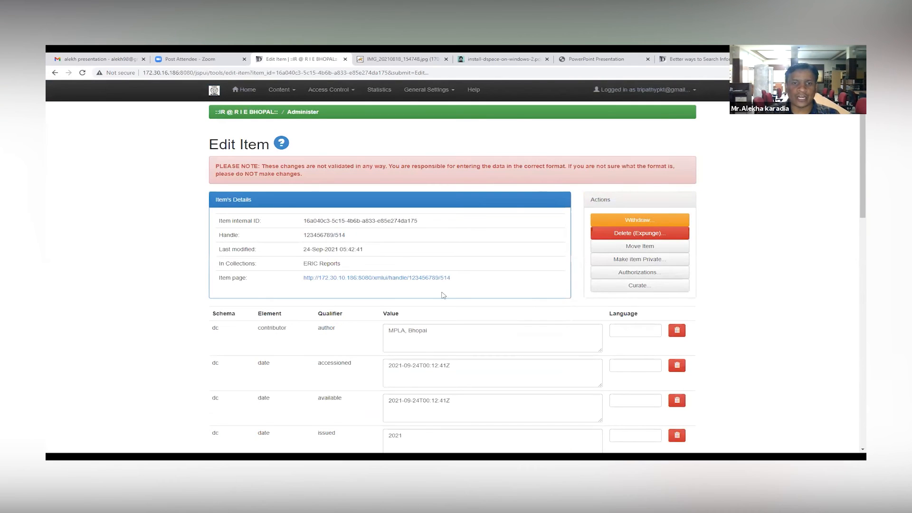
pyautogui.scroll(-15, 416, 289)
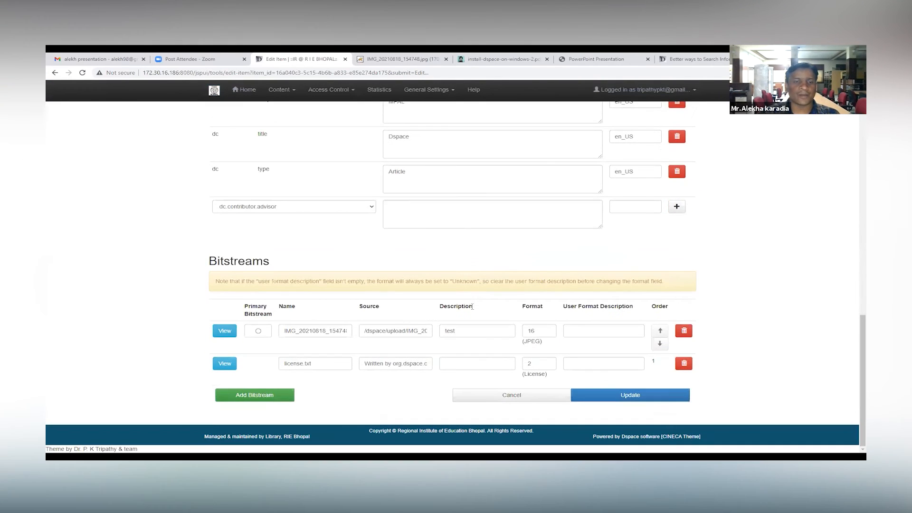
pyautogui.scroll(4, 472, 307)
pyautogui.scroll(-4, 473, 306)
pyautogui.scroll(10, 371, 346)
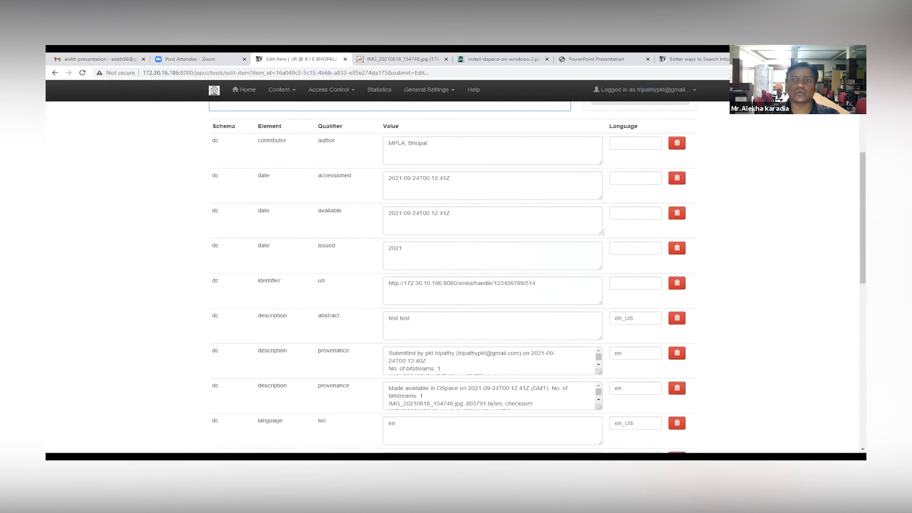
pyautogui.scroll(4, 423, 193)
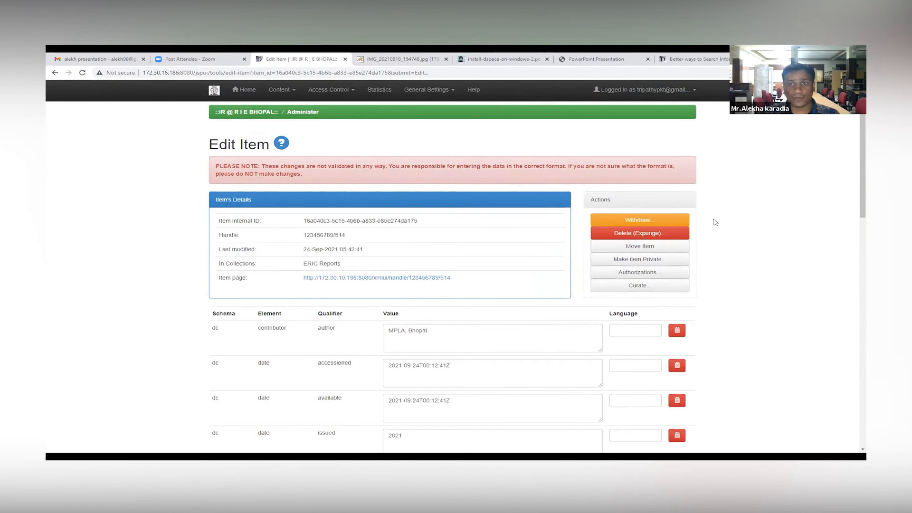
# Step: Go to the administration tools and open the Communities & Collections list
pyautogui.click(246, 93)
pyautogui.click(658, 91)
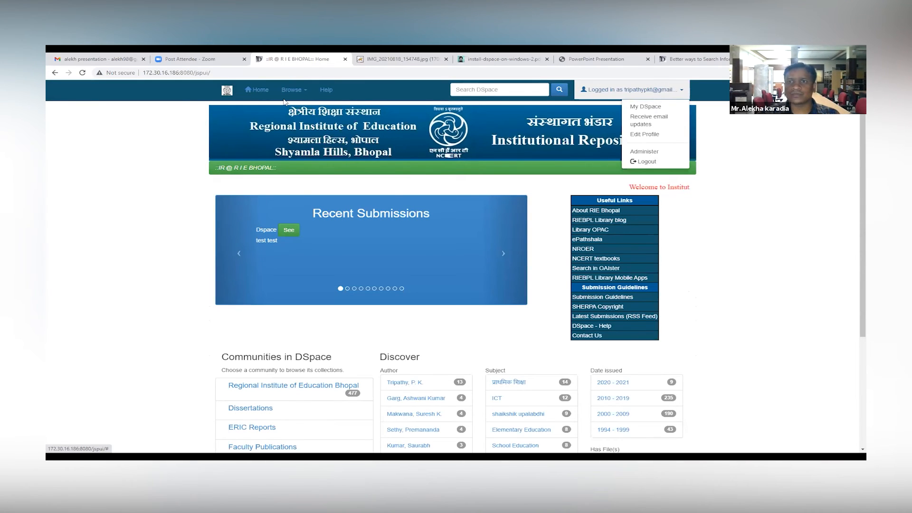
pyautogui.click(656, 152)
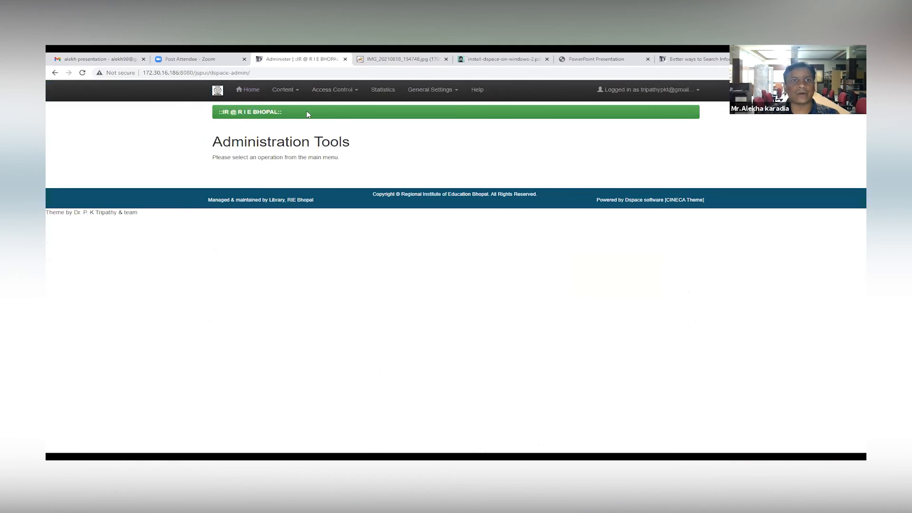
pyautogui.click(293, 91)
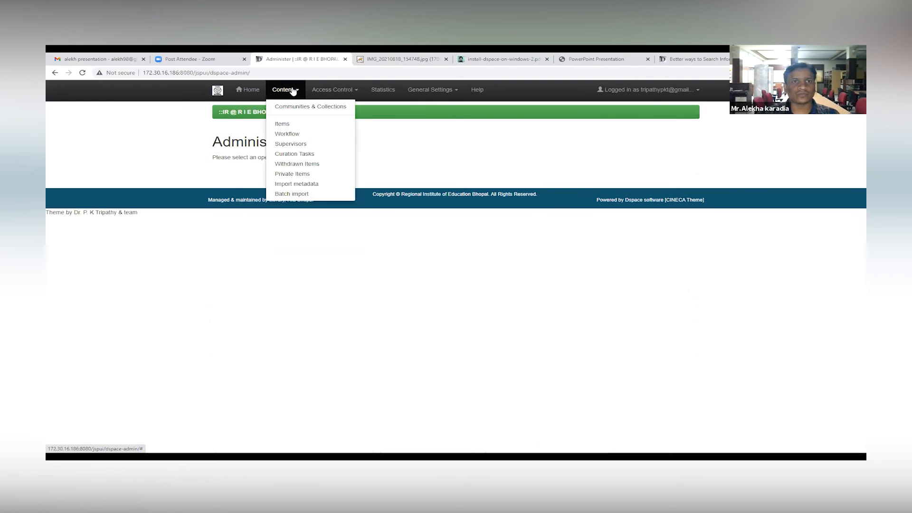
pyautogui.click(295, 107)
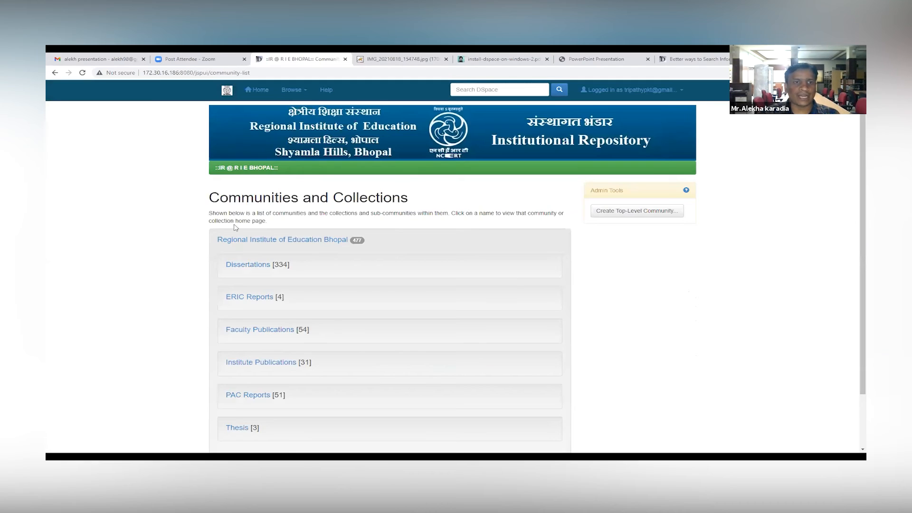
# Step: Open the Regional Institute of Education Bhopal community and look over its collections and admin tools
pyautogui.scroll(-2, 237, 228)
pyautogui.click(271, 178)
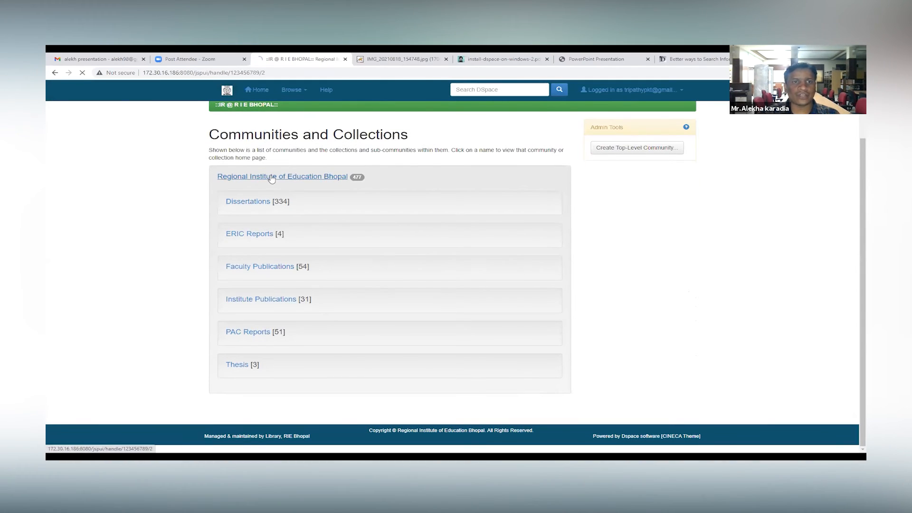
pyautogui.scroll(-3, 346, 195)
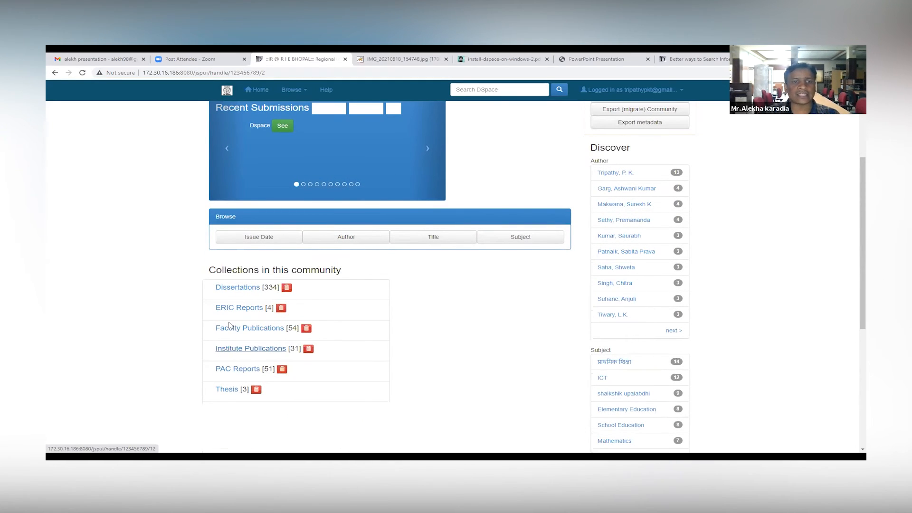
pyautogui.scroll(3, 240, 284)
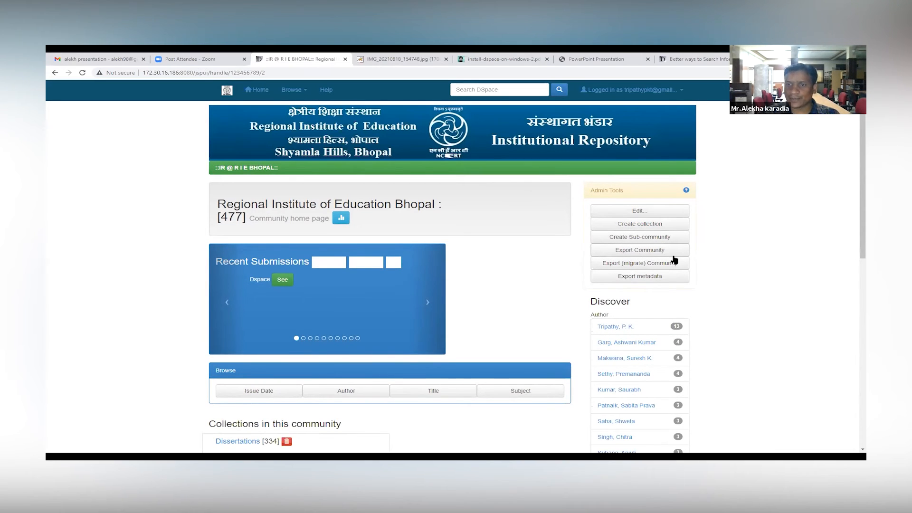
# Step: Start a new collection in the community, enable all workflow, delegated administrator and default metadata options, and continue to its description
pyautogui.click(653, 228)
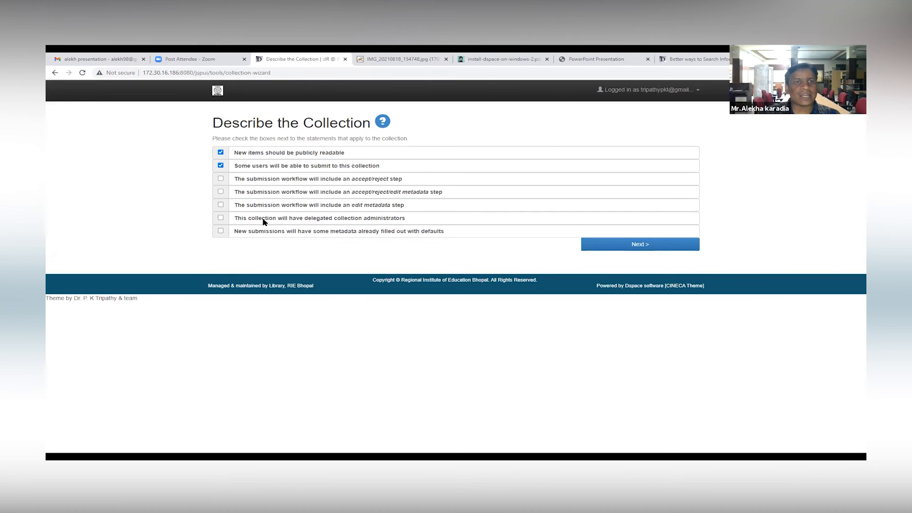
pyautogui.click(221, 179)
pyautogui.click(221, 192)
pyautogui.click(220, 205)
pyautogui.click(220, 218)
pyautogui.click(221, 231)
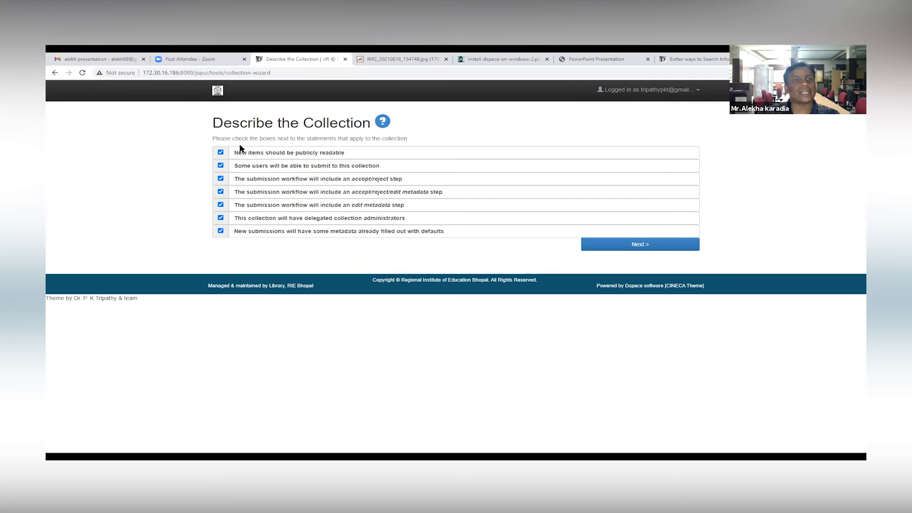
pyautogui.click(659, 248)
# Step: Name the new collection "Question Paper"
pyautogui.click(288, 148)
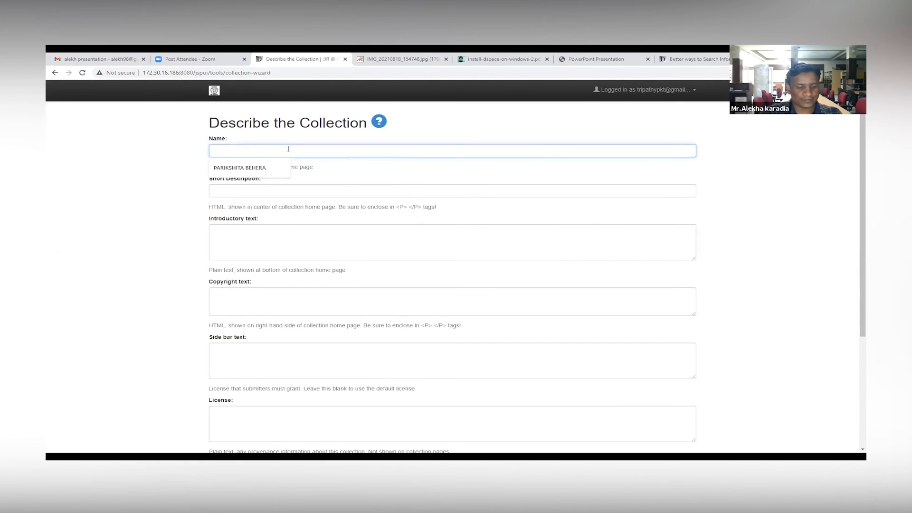
pyautogui.write('Di')
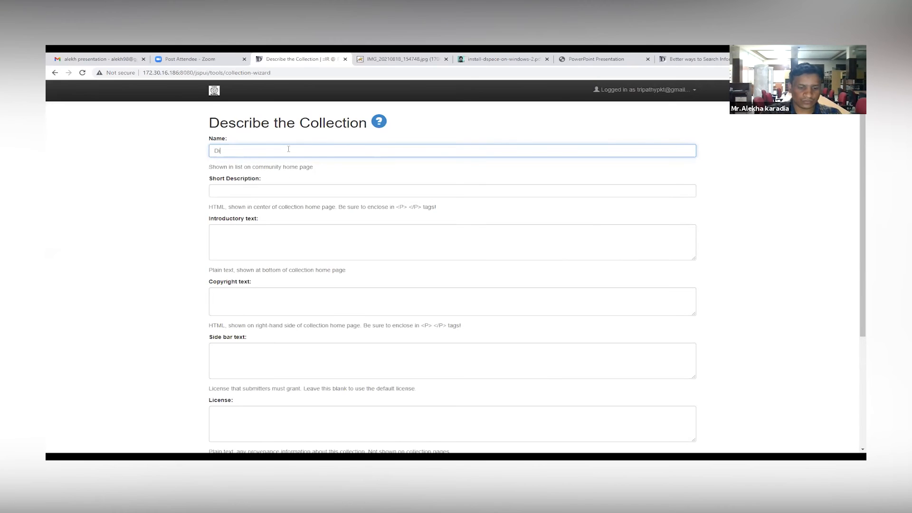
pyautogui.write('gital')
pyautogui.press('BackSpace')
pyautogui.press('BackSpace')
pyautogui.press('BackSpace')
pyautogui.press('BackSpace')
pyautogui.press('BackSpace')
pyautogui.press('BackSpace')
pyautogui.press('BackSpace')
pyautogui.press('BackSpace')
pyautogui.write('Q')
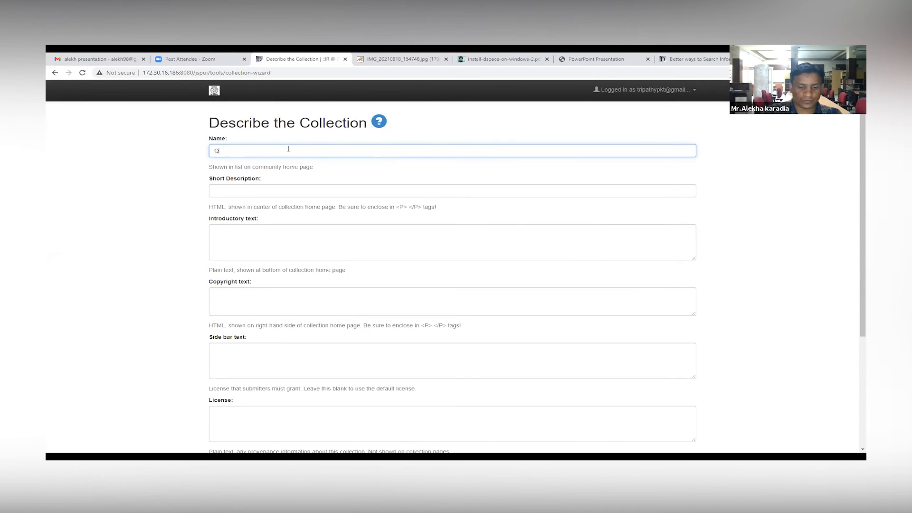
pyautogui.write('uestion Pa')
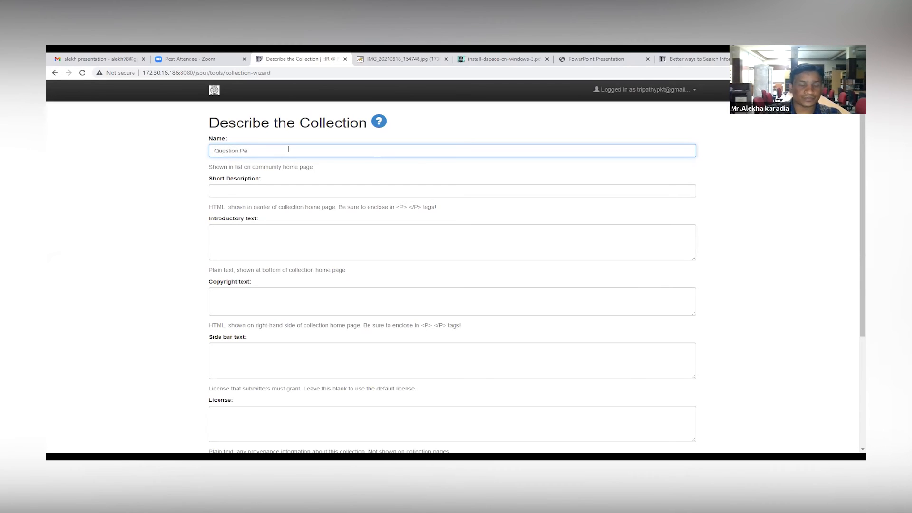
pyautogui.write('per')
# Step: Go through the optional description, copyright, license, provenance and logo fields, leave them blank, and continue to the submission authorization
pyautogui.click(295, 191)
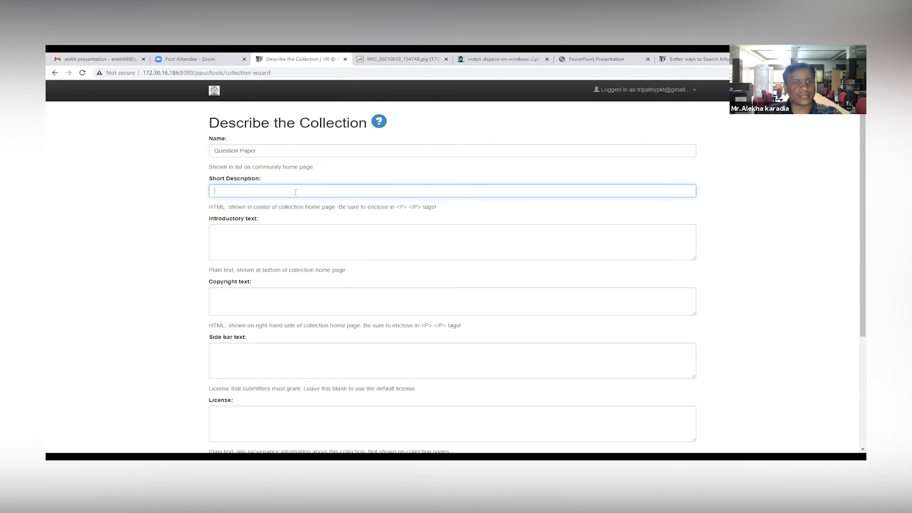
pyautogui.scroll(-1, 256, 258)
pyautogui.click(256, 258)
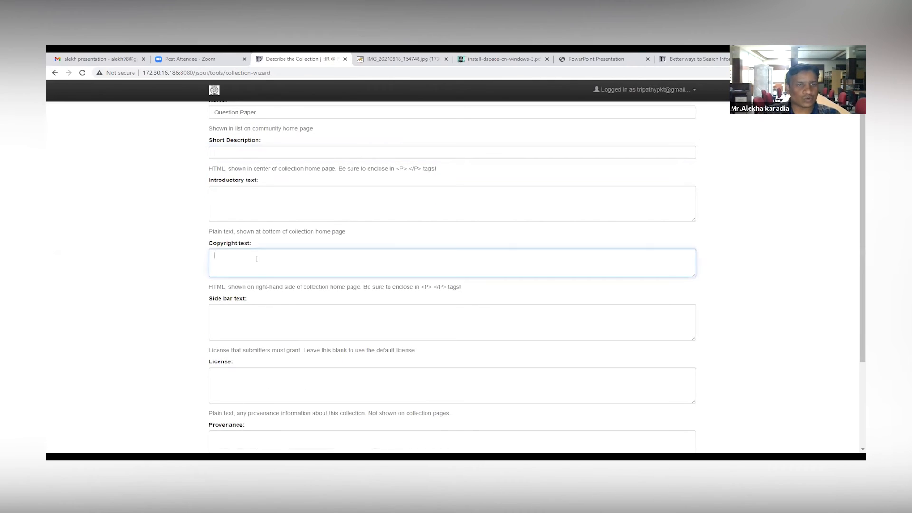
pyautogui.scroll(-2, 253, 256)
pyautogui.click(249, 234)
pyautogui.scroll(-2, 248, 232)
pyautogui.press('Tab')
pyautogui.click(253, 324)
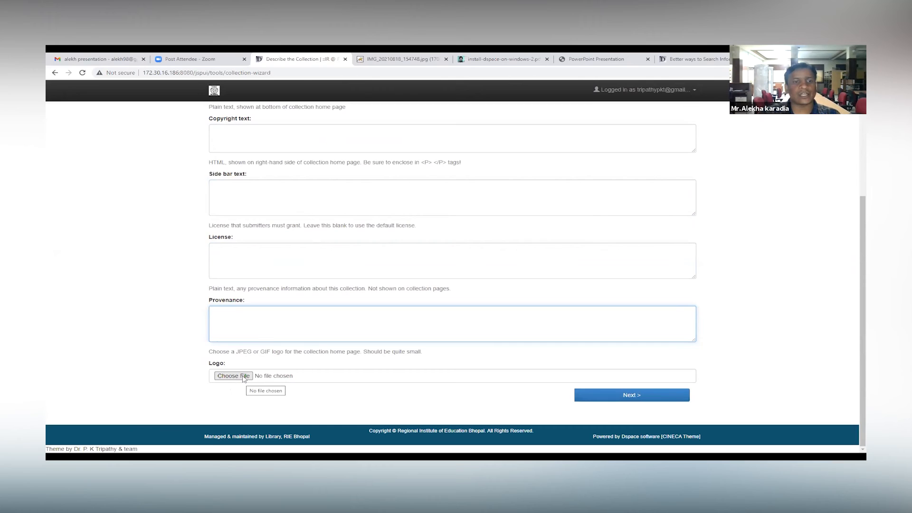
pyautogui.scroll(2, 423, 328)
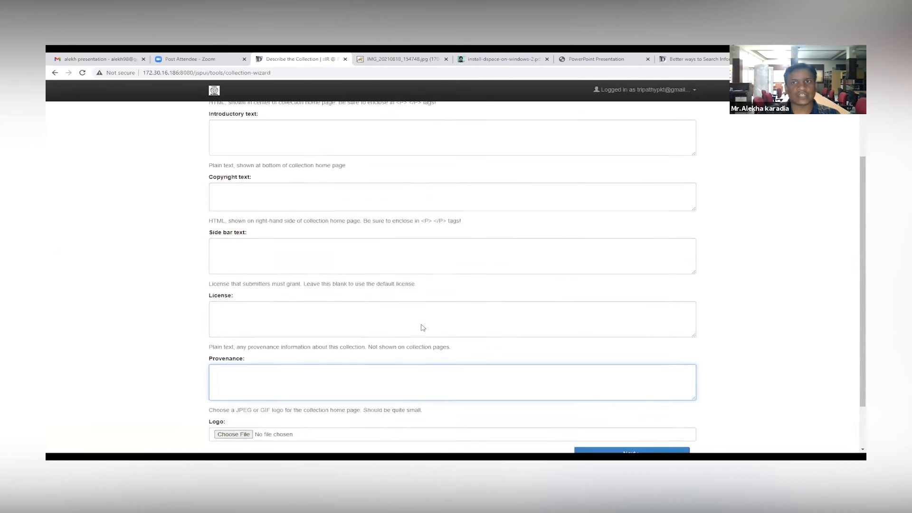
pyautogui.scroll(3, 423, 328)
pyautogui.scroll(-5, 501, 341)
pyautogui.click(648, 396)
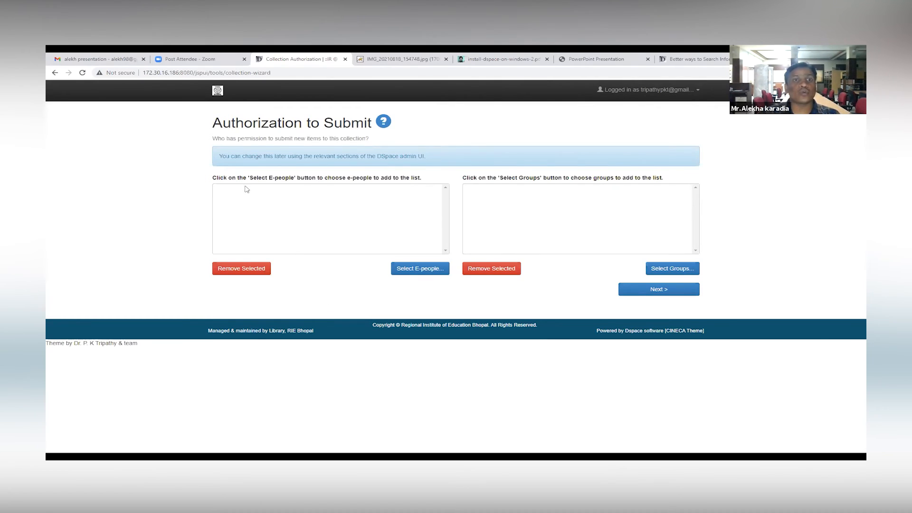
# Step: Authorize two e-people, a named staff account and the generated new-user account, to submit items to the collection
pyautogui.click(426, 270)
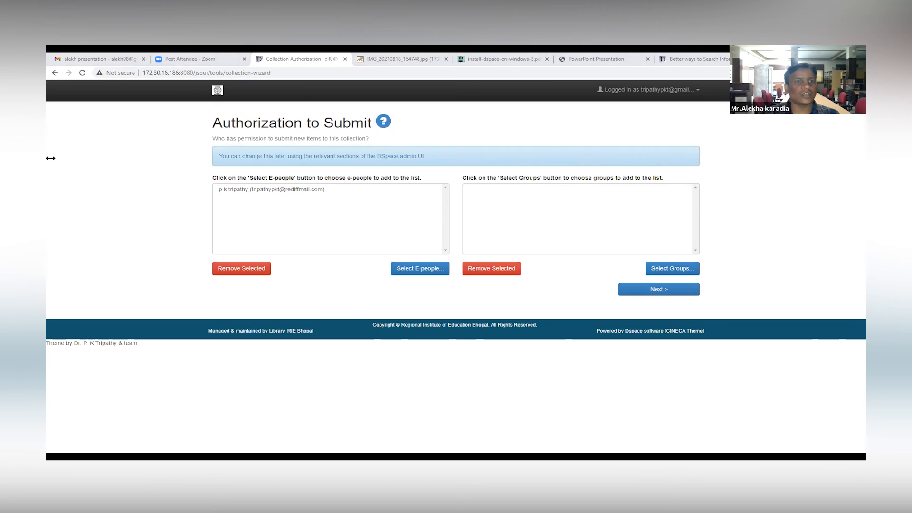
pyautogui.click(421, 269)
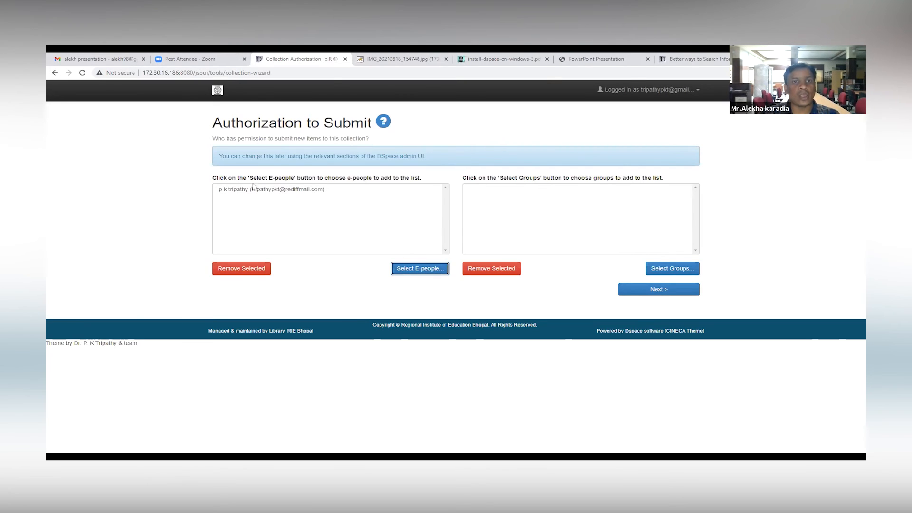
pyautogui.click(423, 269)
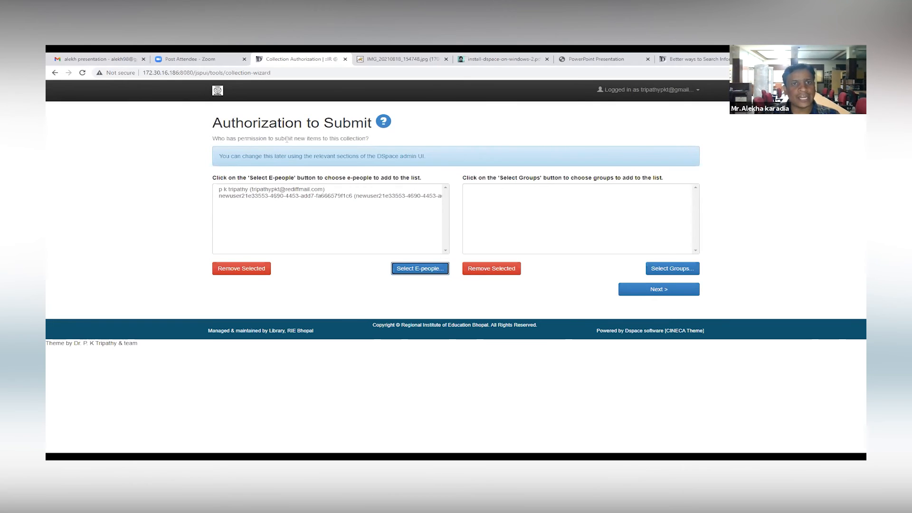
pyautogui.moveTo(280, 138); pyautogui.dragTo(350, 139)
pyautogui.click(256, 127)
pyautogui.moveTo(215, 138); pyautogui.dragTo(322, 156)
pyautogui.click(283, 138)
pyautogui.click(285, 137)
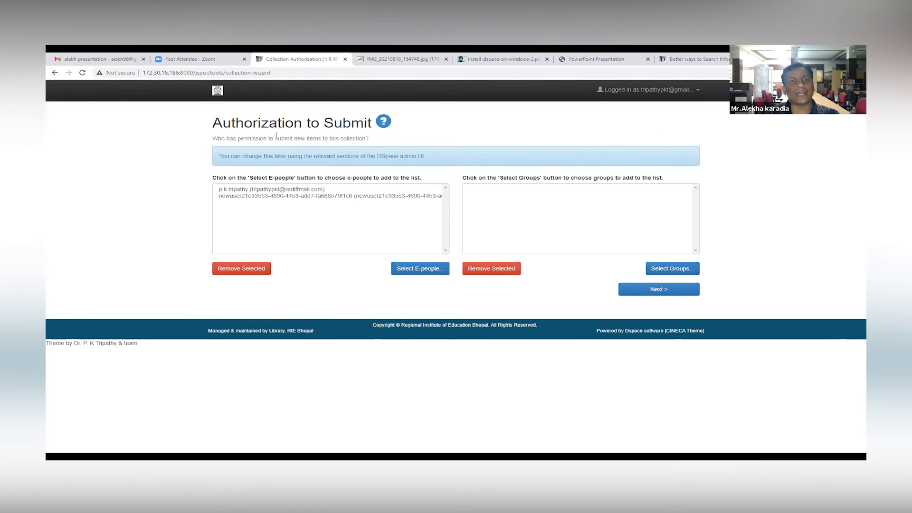
pyautogui.moveTo(276, 137); pyautogui.dragTo(321, 138)
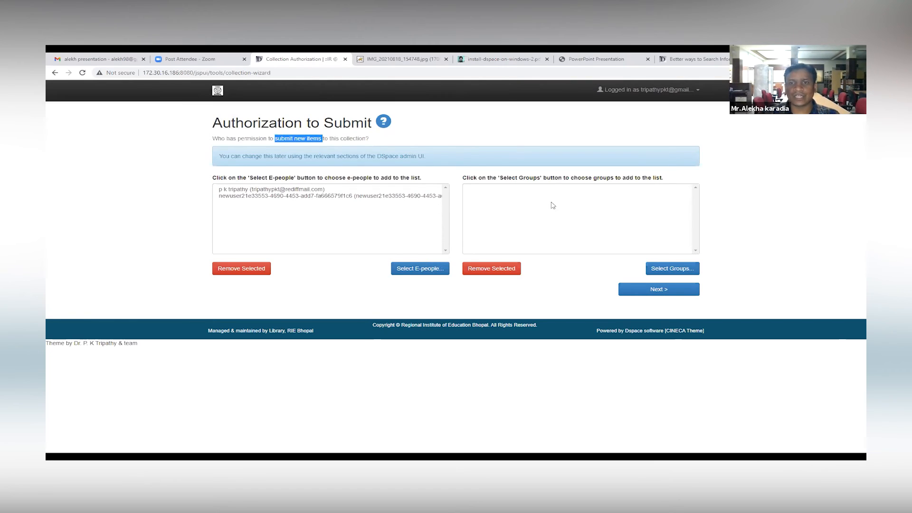
# Step: Check the group selection for submitters, leave the group list empty, and continue to the accept/reject workflow step
pyautogui.click(678, 268)
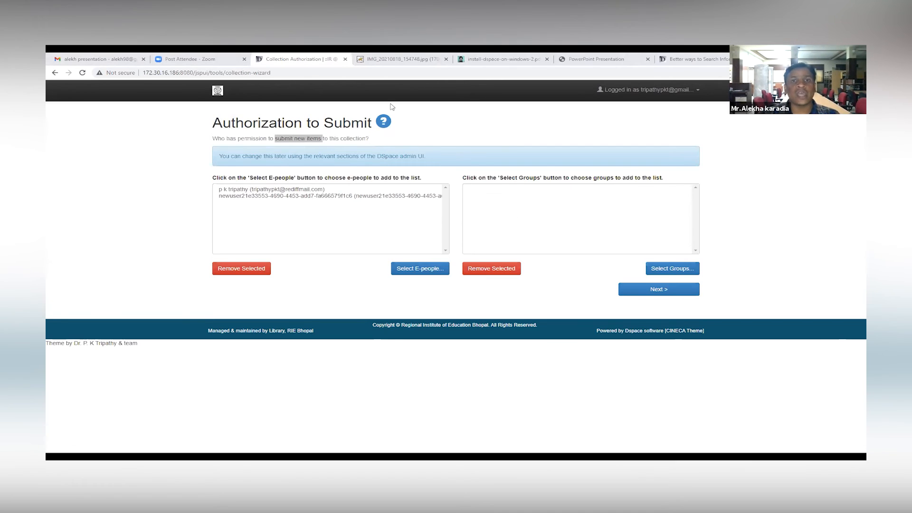
pyautogui.click(386, 215)
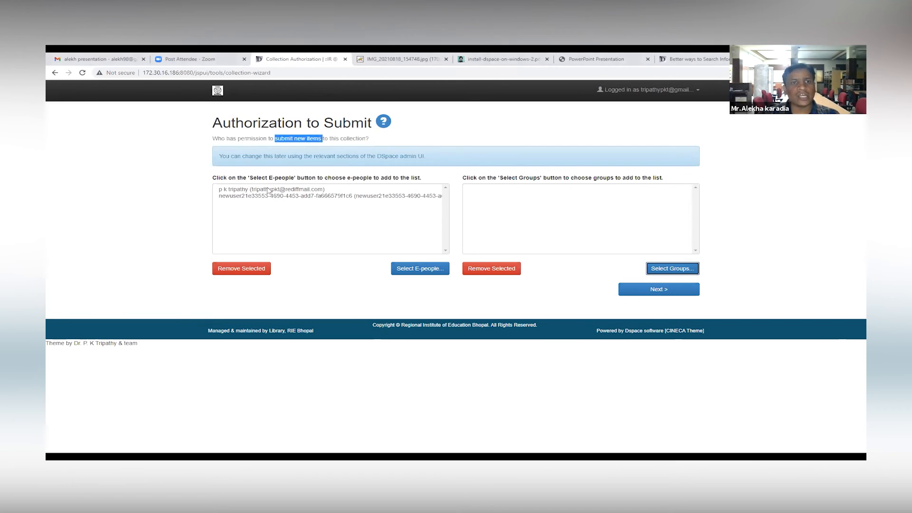
pyautogui.click(654, 289)
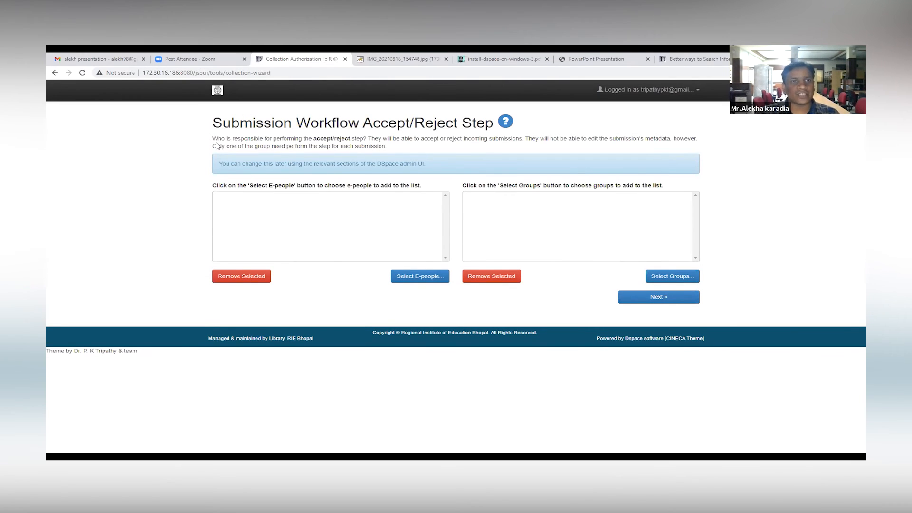
# Step: Make the rie library account responsible for the accept/reject step and continue to the accept/reject/edit metadata step
pyautogui.moveTo(212, 139); pyautogui.dragTo(363, 139)
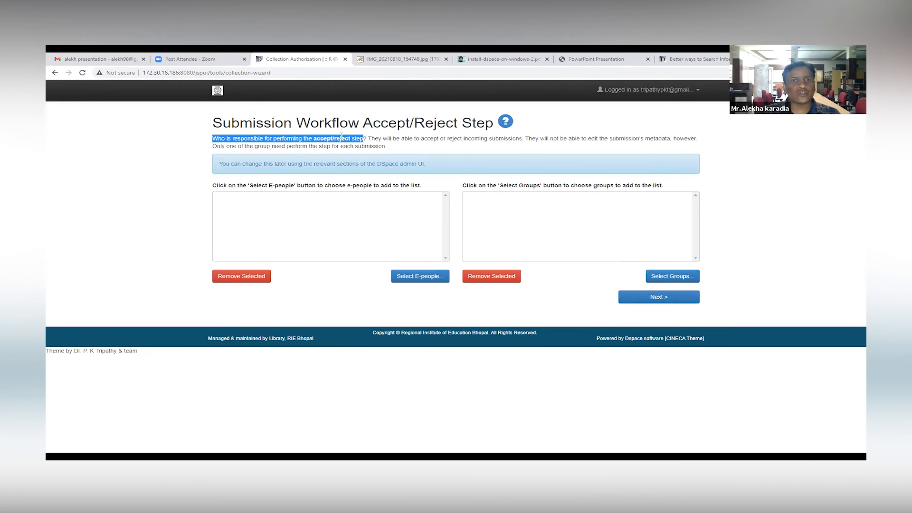
pyautogui.click(298, 129)
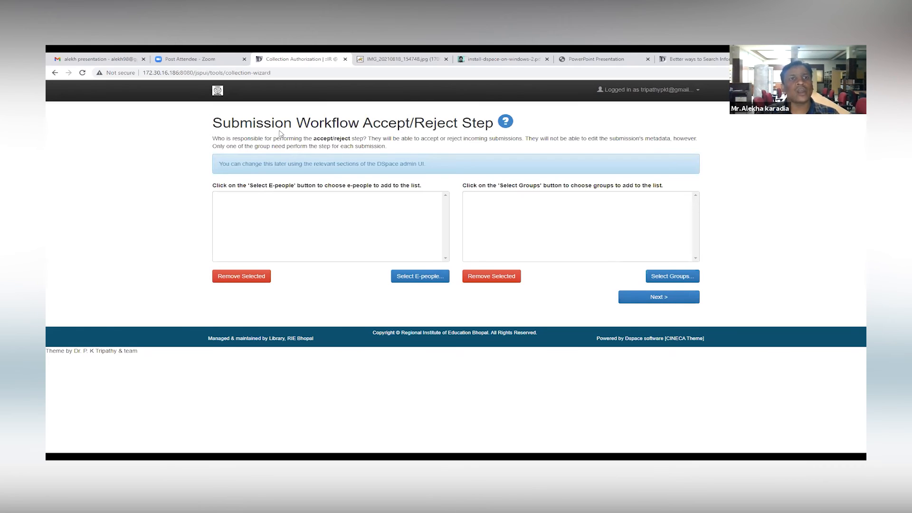
pyautogui.moveTo(214, 138); pyautogui.dragTo(353, 139)
pyautogui.click(320, 137)
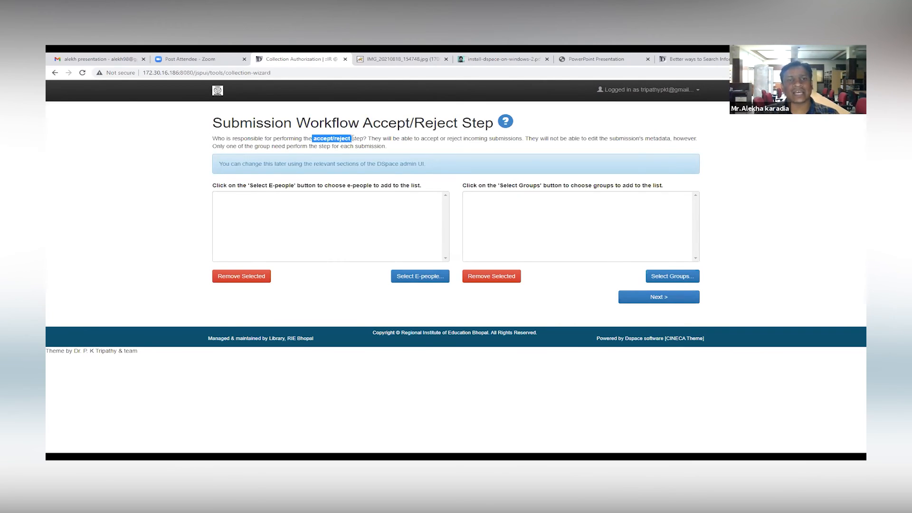
pyautogui.click(327, 135)
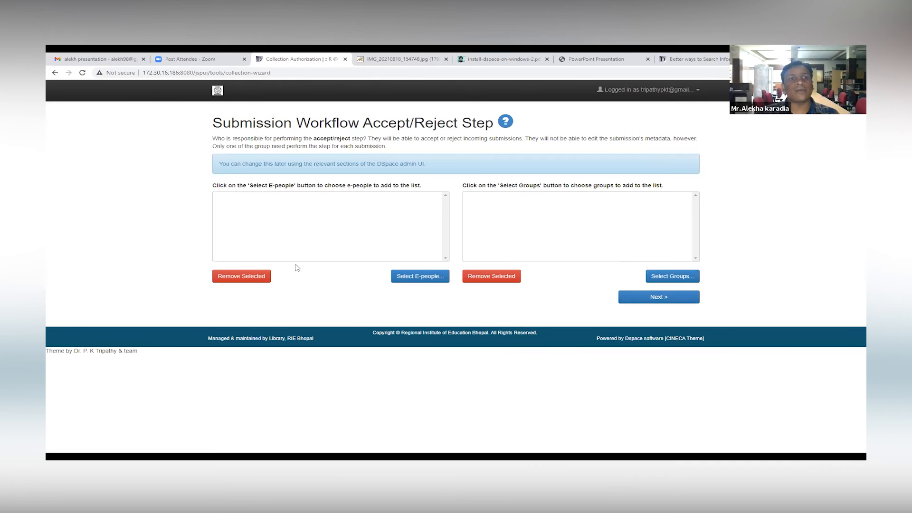
pyautogui.click(422, 276)
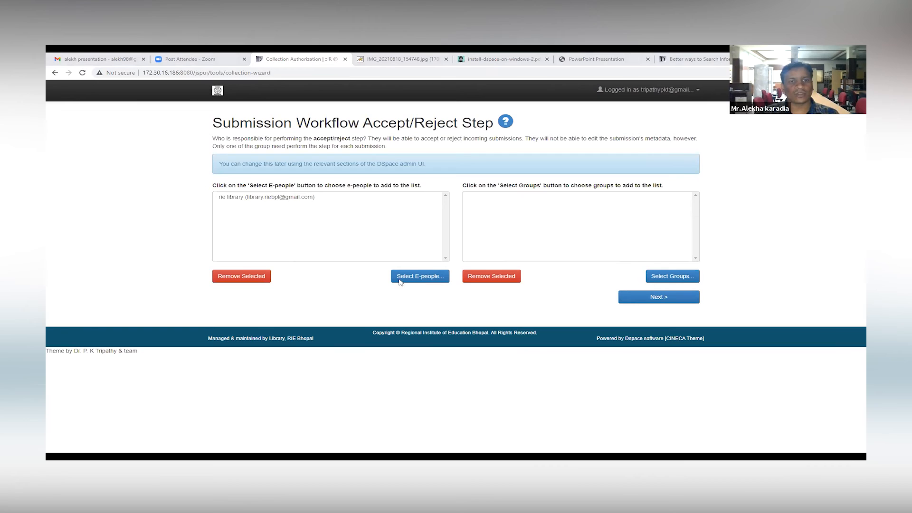
pyautogui.click(326, 198)
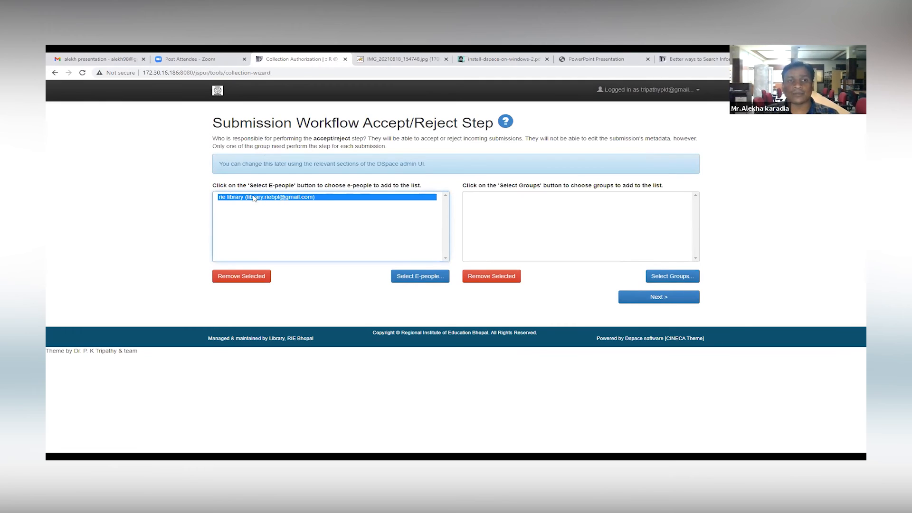
pyautogui.click(653, 298)
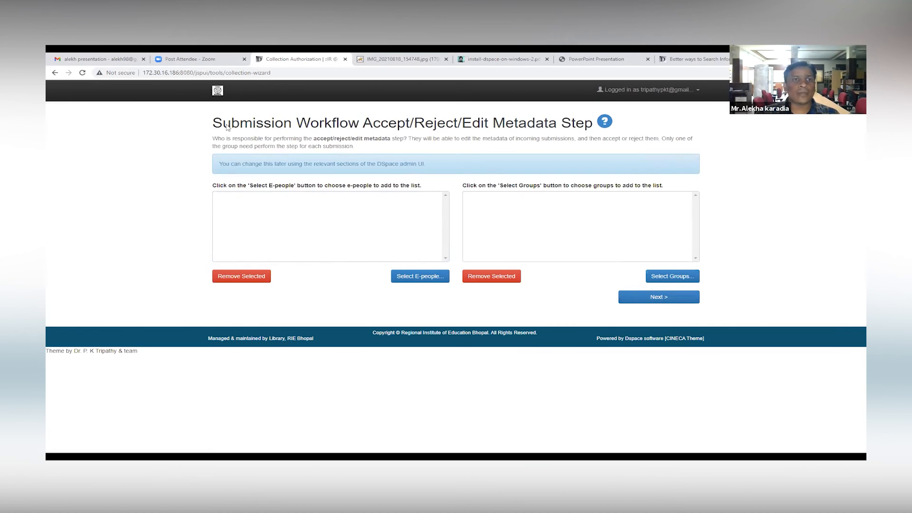
# Step: Assign the staff e-person to both the accept/reject/edit metadata and the edit metadata steps, and continue to the delegated administrators
pyautogui.moveTo(213, 123); pyautogui.dragTo(337, 124)
pyautogui.click(431, 124)
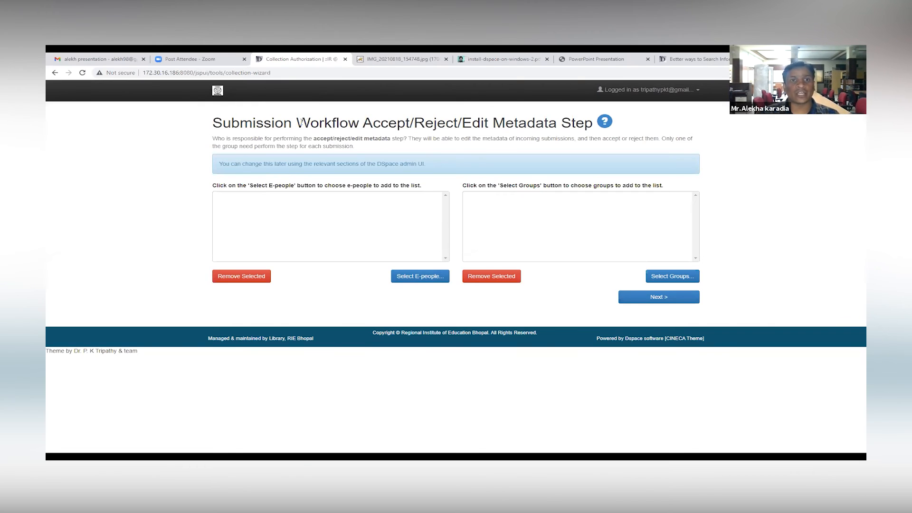
pyautogui.moveTo(297, 123); pyautogui.dragTo(371, 124)
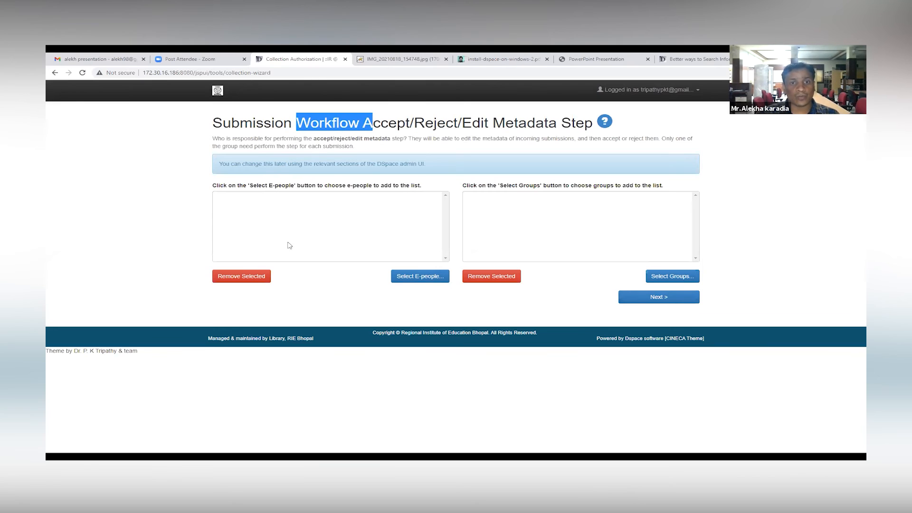
pyautogui.click(417, 275)
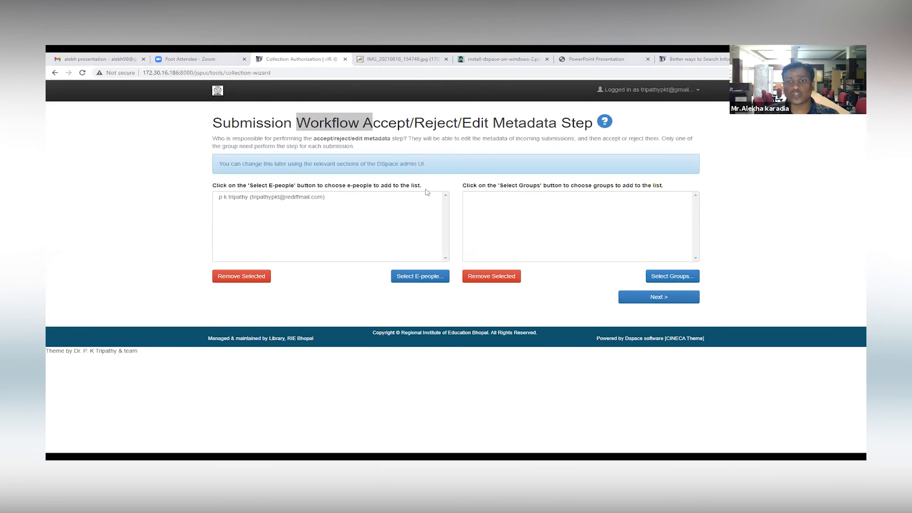
pyautogui.click(663, 299)
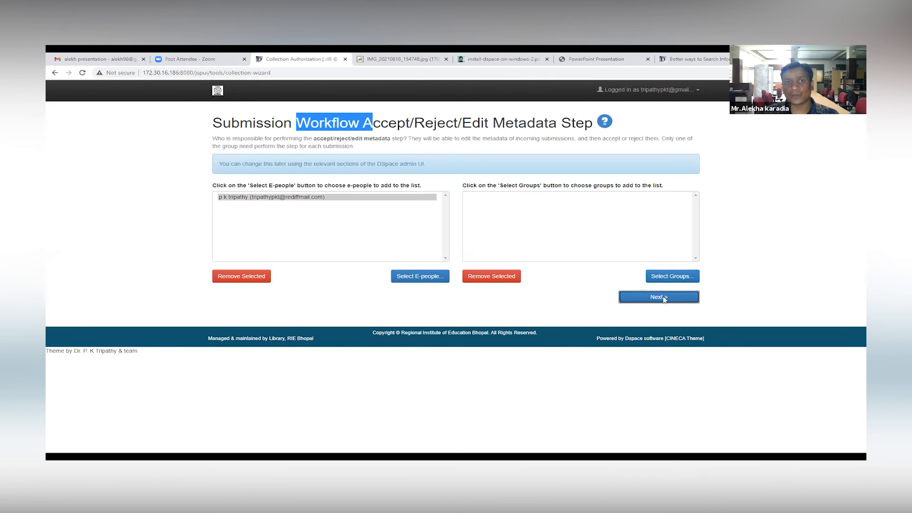
pyautogui.click(432, 274)
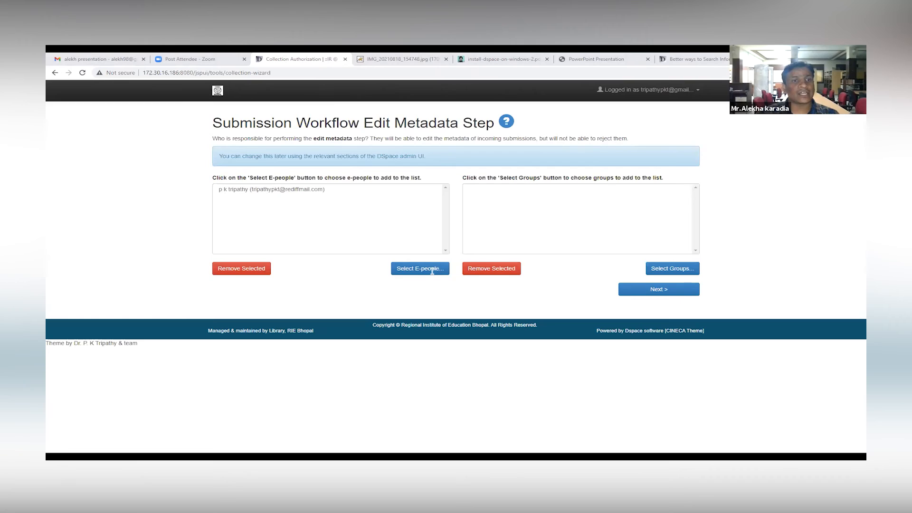
pyautogui.click(684, 290)
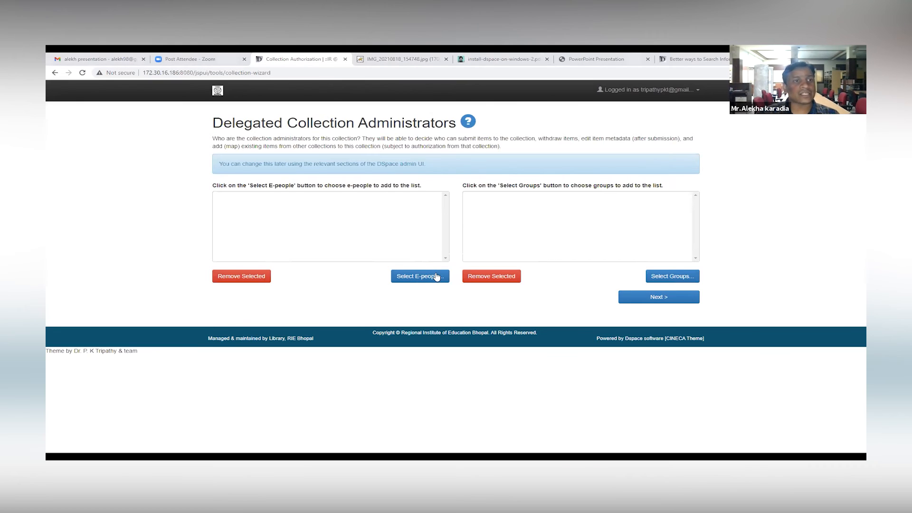
# Step: Add the generated new-user account as delegated collection administrator and continue to the default item metadata
pyautogui.click(262, 215)
pyautogui.moveTo(213, 138); pyautogui.dragTo(357, 139)
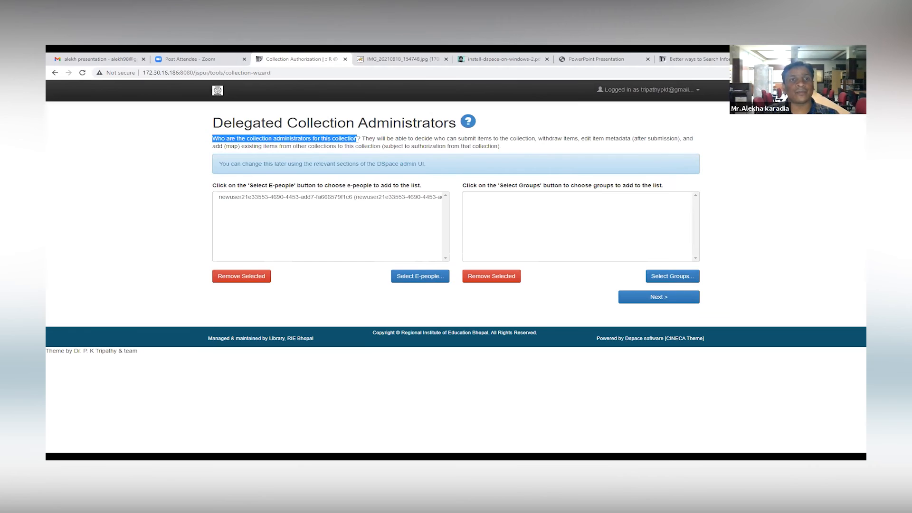
pyautogui.click(401, 148)
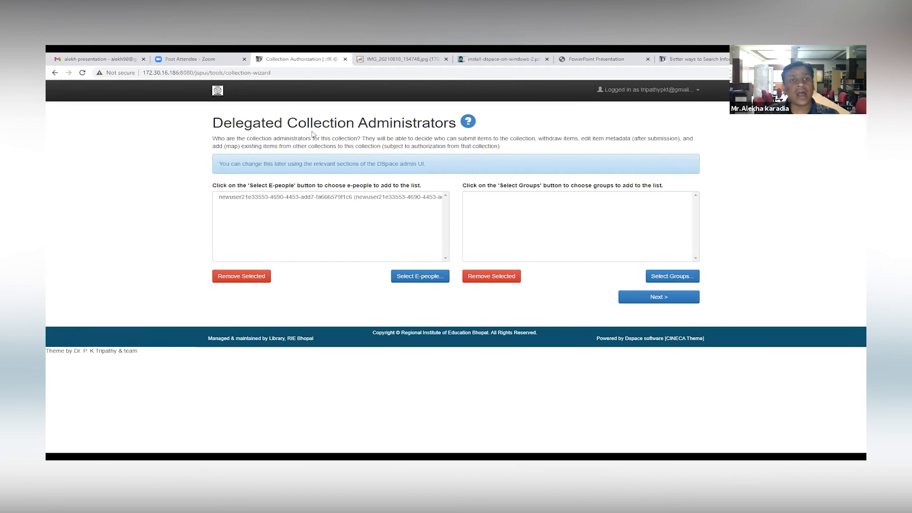
pyautogui.click(663, 298)
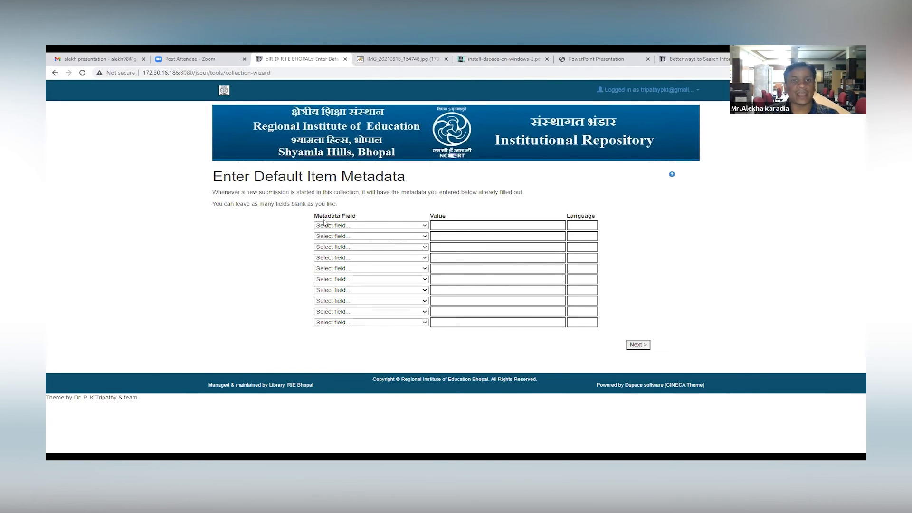
# Step: Look through the available default metadata fields, leave all of them blank, and complete the collection wizard
pyautogui.click(420, 227)
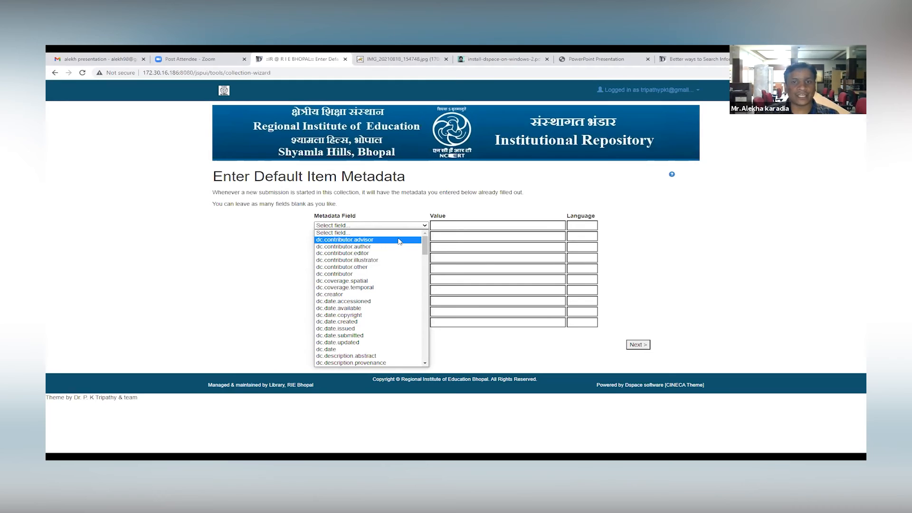
pyautogui.scroll(-20, 388, 283)
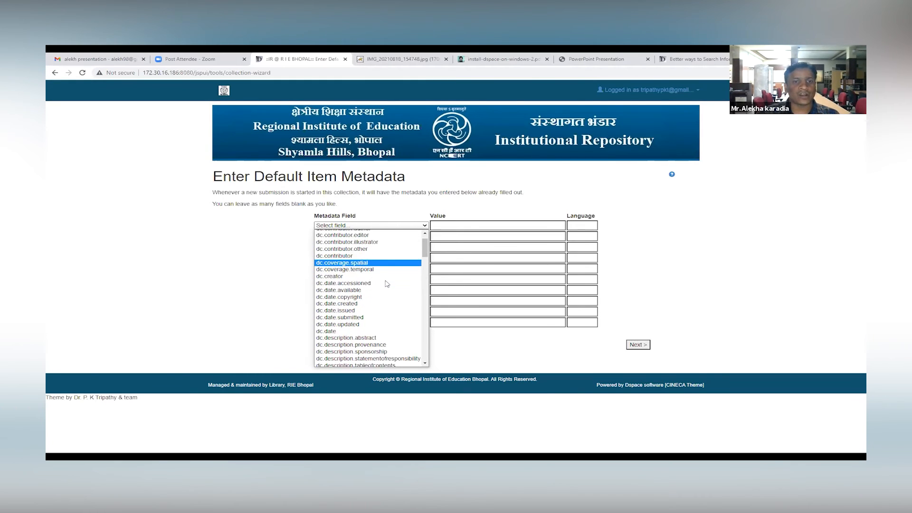
pyautogui.scroll(20, 387, 283)
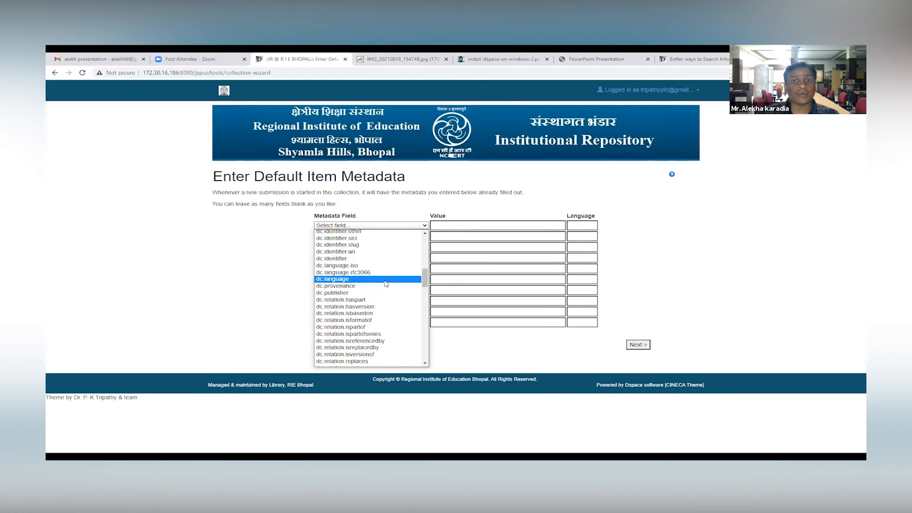
pyautogui.click(530, 206)
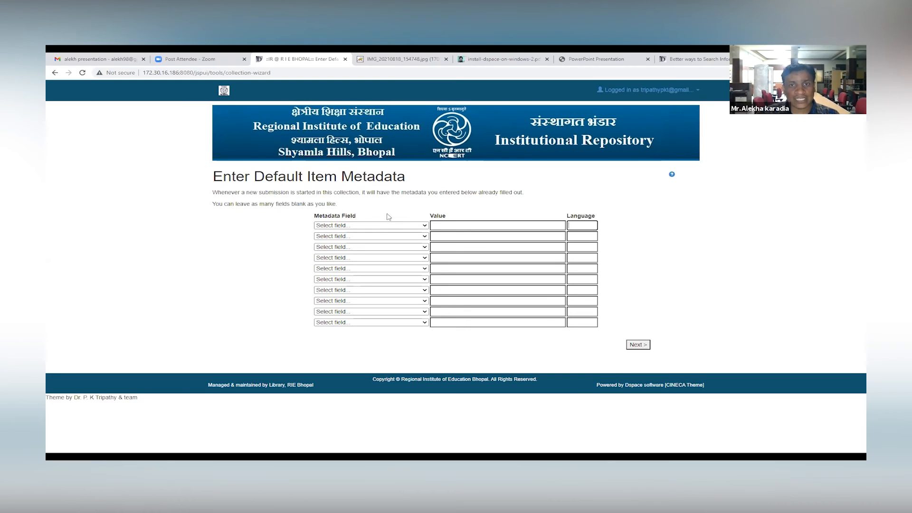
pyautogui.moveTo(214, 192); pyautogui.dragTo(290, 193)
pyautogui.click(377, 194)
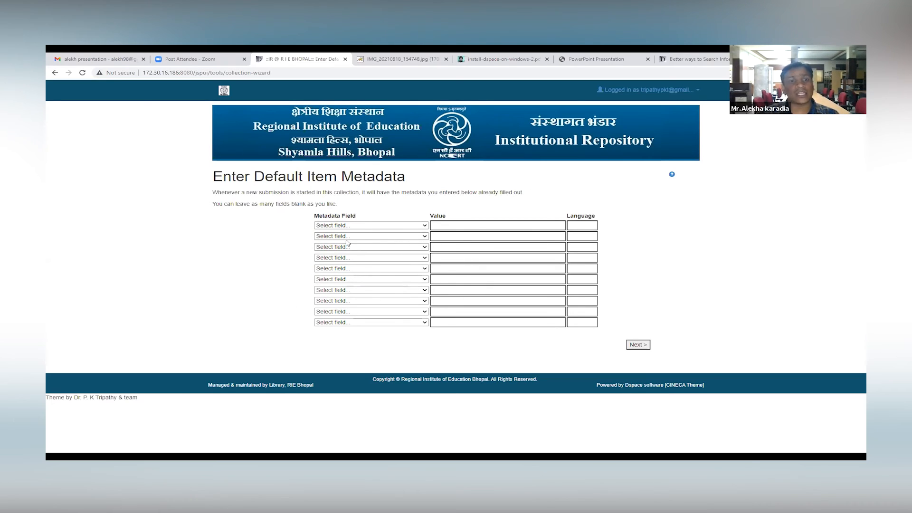
pyautogui.click(638, 344)
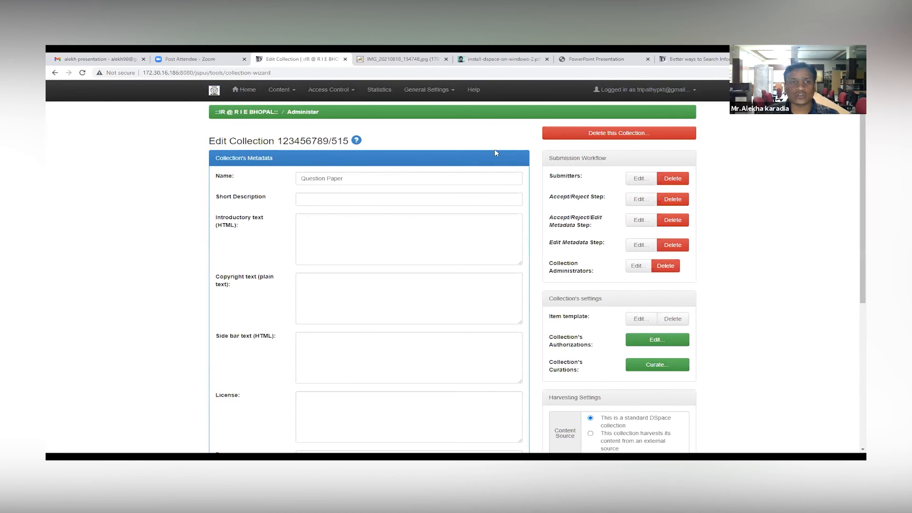
# Step: Review the Question Paper collection's edit page, view the members of its administrators group, and return to the edit page
pyautogui.scroll(-5, 301, 244)
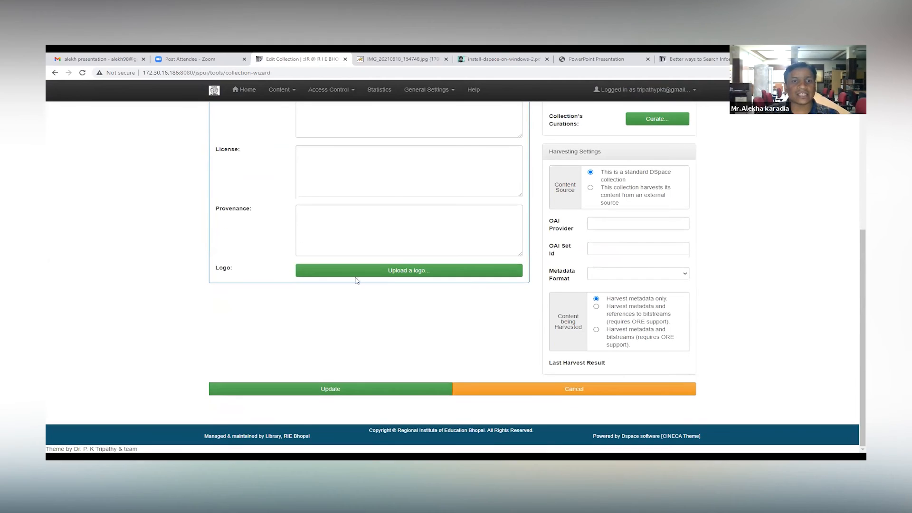
pyautogui.scroll(5, 598, 254)
pyautogui.scroll(1, 634, 242)
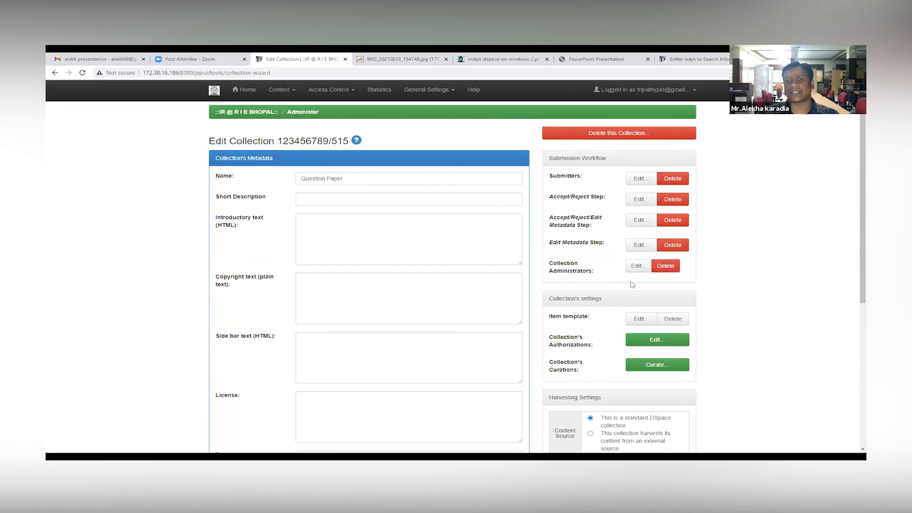
pyautogui.click(637, 267)
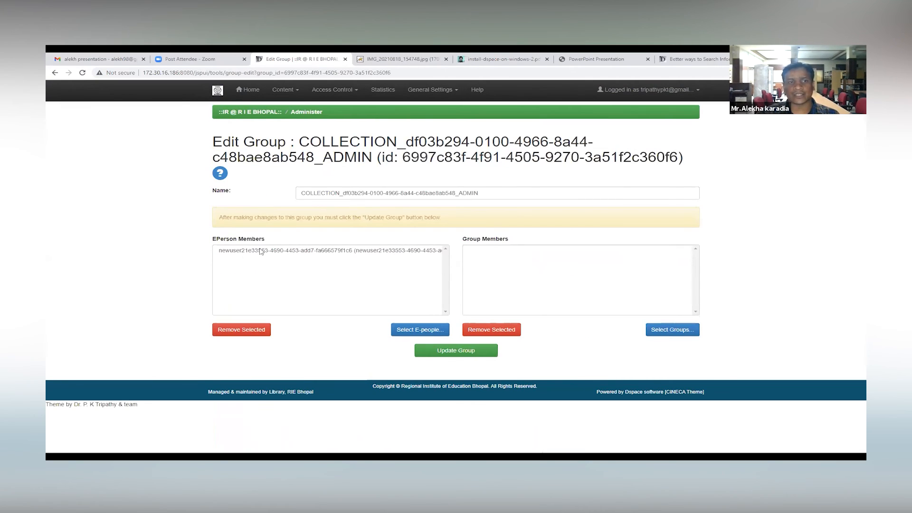
pyautogui.click(53, 73)
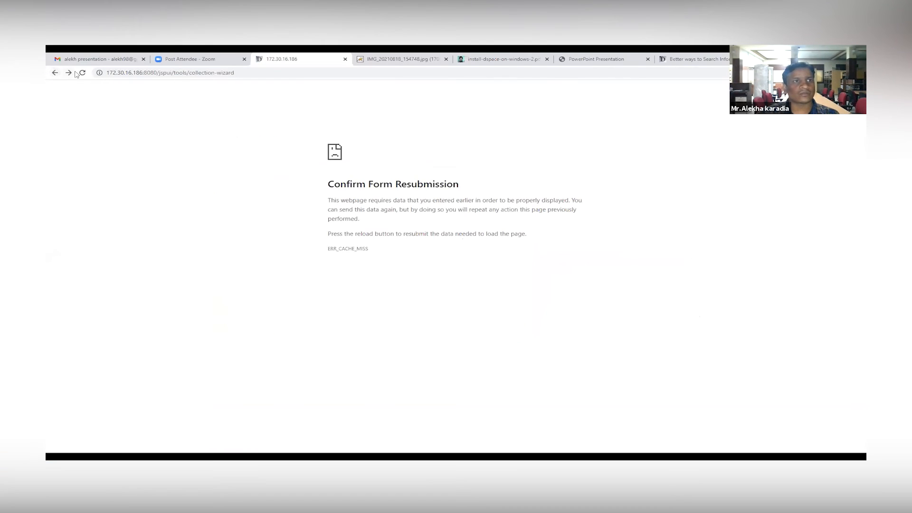
pyautogui.click(82, 72)
pyautogui.click(493, 135)
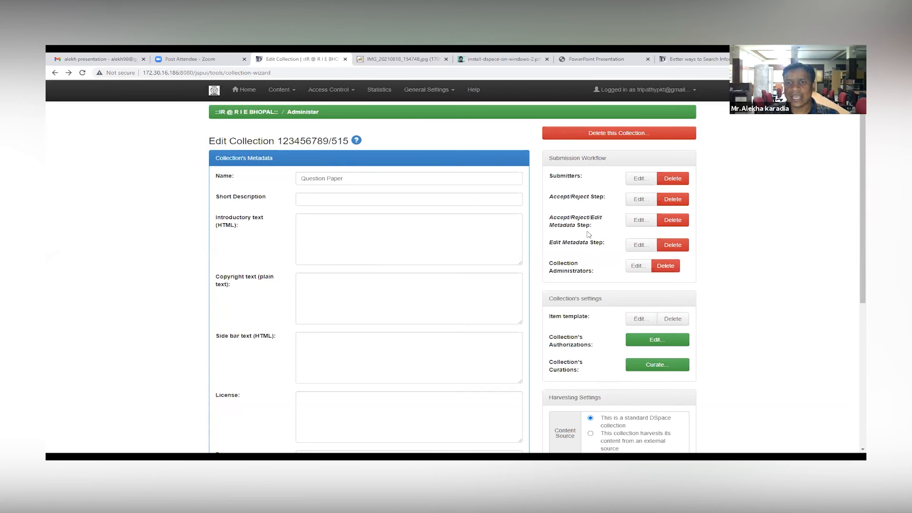
# Step: Examine the collection's authorizations and curations settings for the Question Paper collection
pyautogui.scroll(-3, 441, 224)
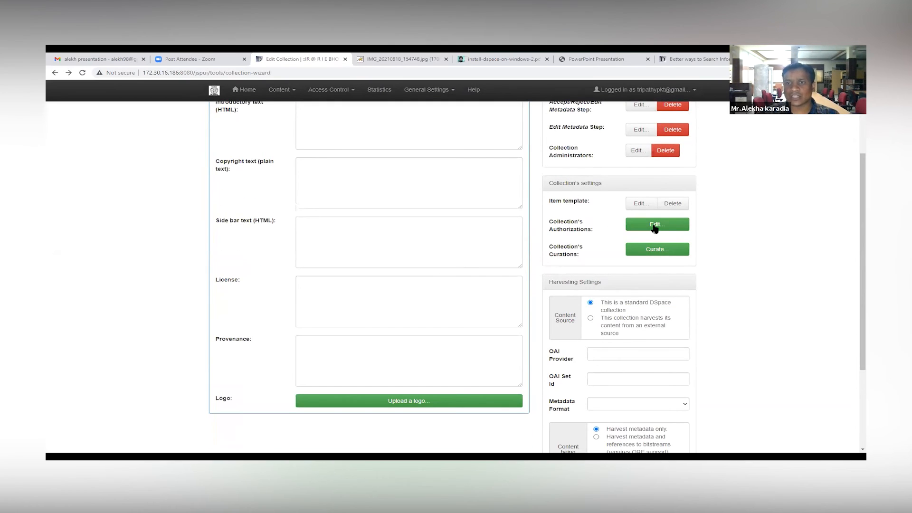
pyautogui.tripleClick(580, 232)
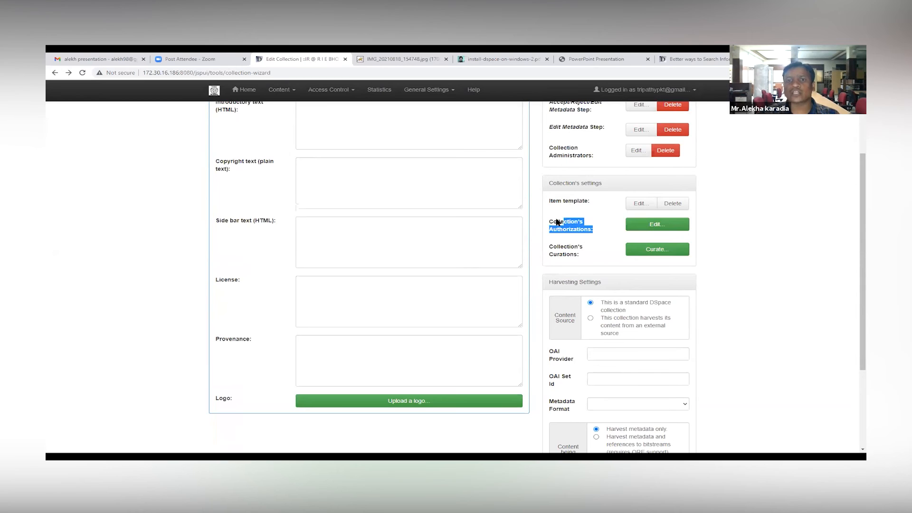
pyautogui.click(562, 247)
pyautogui.tripleClick(561, 247)
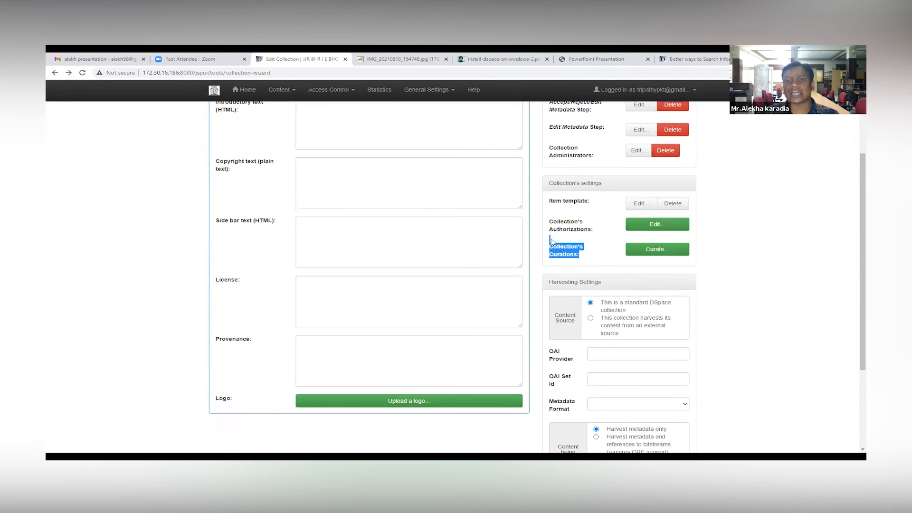
pyautogui.click(614, 247)
pyautogui.scroll(-5, 579, 253)
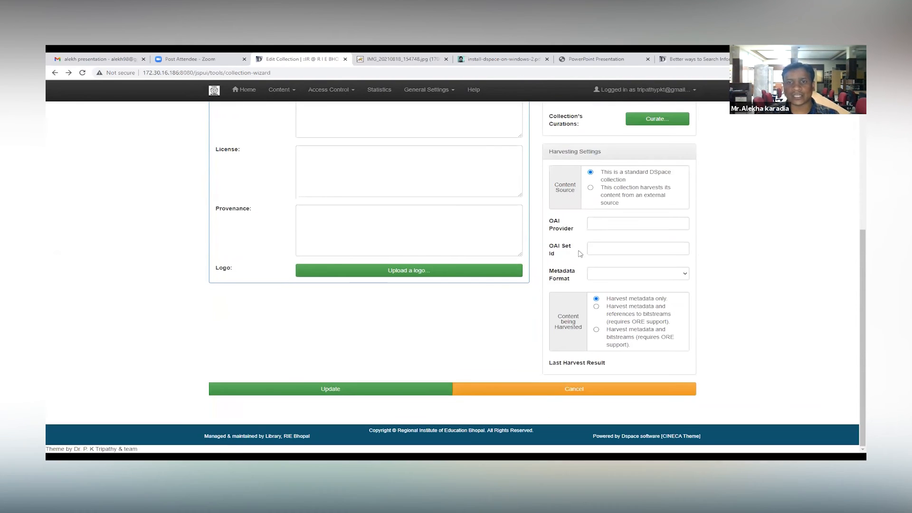
# Step: Examine the harvesting settings: OAI provider, OAI set id, metadata format, content being harvested and last harvest result
pyautogui.click(607, 224)
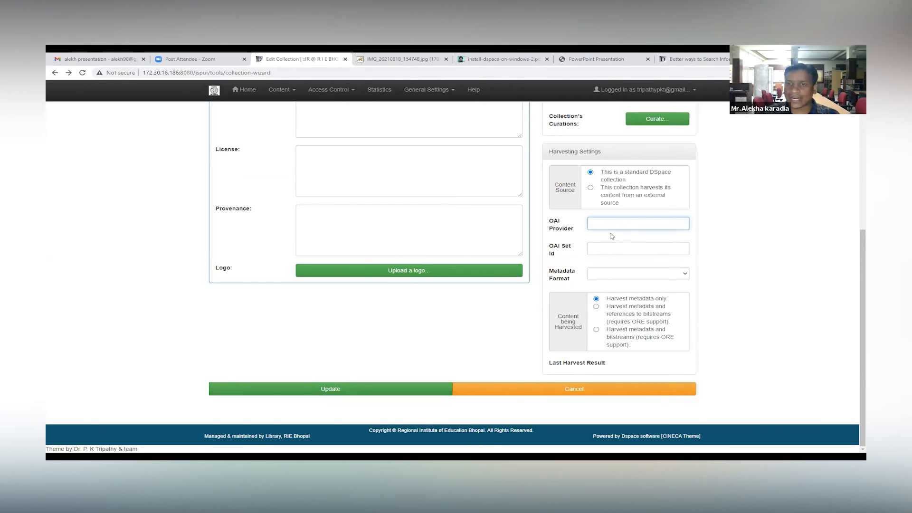
pyautogui.click(622, 250)
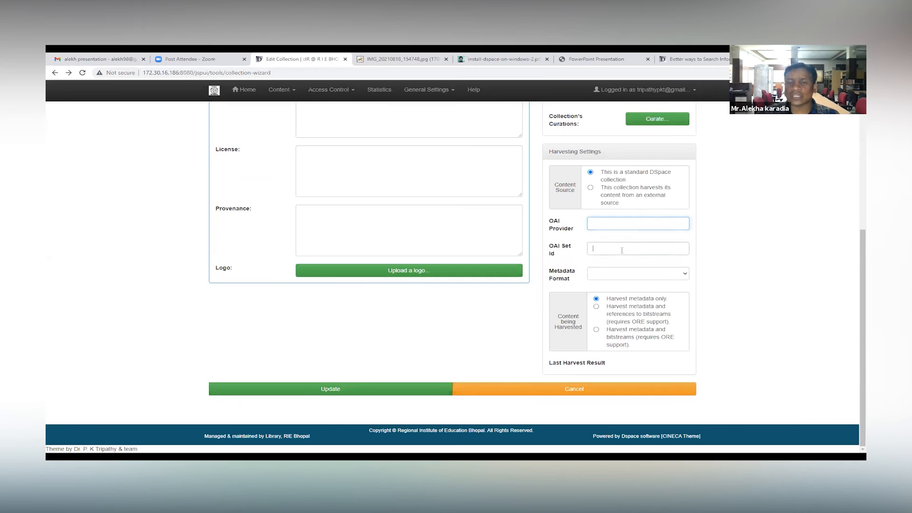
pyautogui.click(629, 273)
pyautogui.click(622, 279)
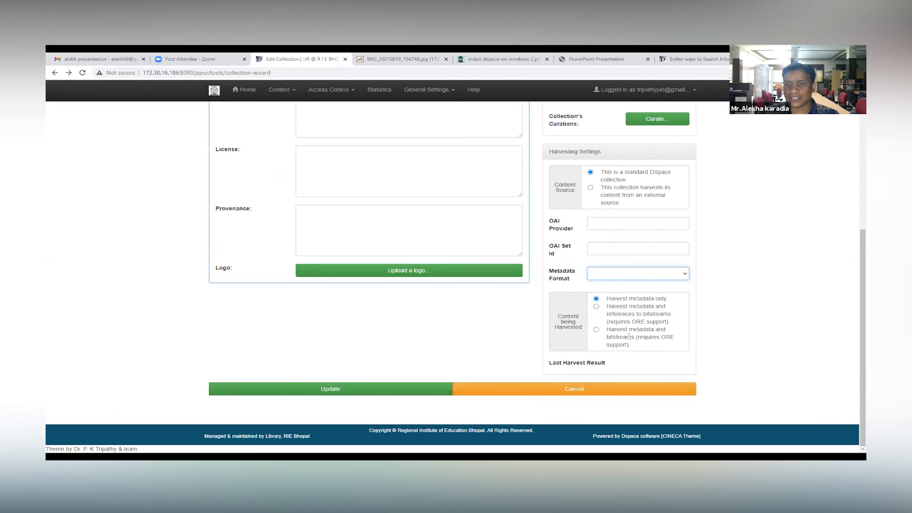
pyautogui.moveTo(614, 322); pyautogui.dragTo(649, 322)
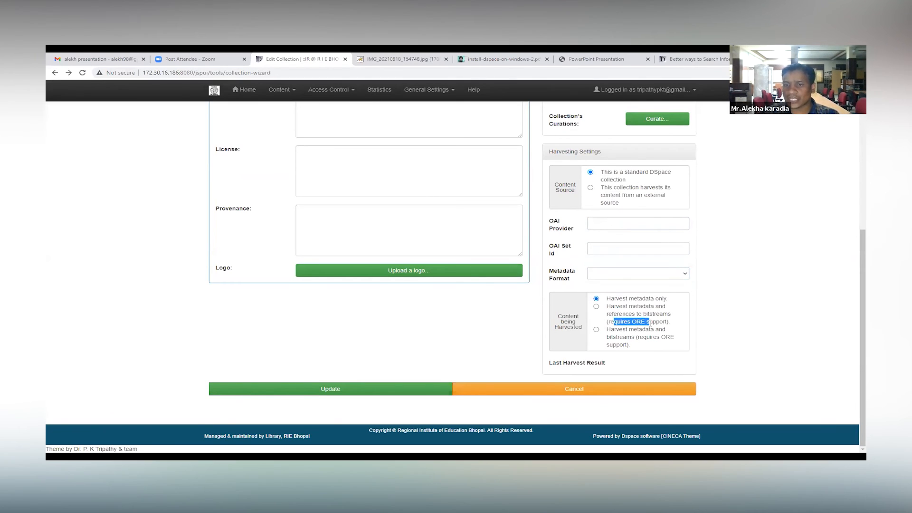
pyautogui.click(645, 322)
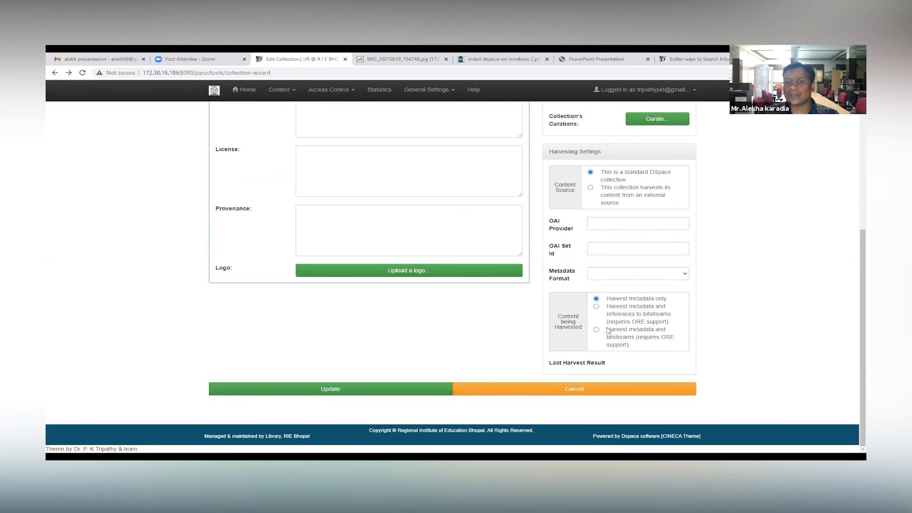
pyautogui.moveTo(607, 327); pyautogui.dragTo(607, 371)
pyautogui.click(621, 367)
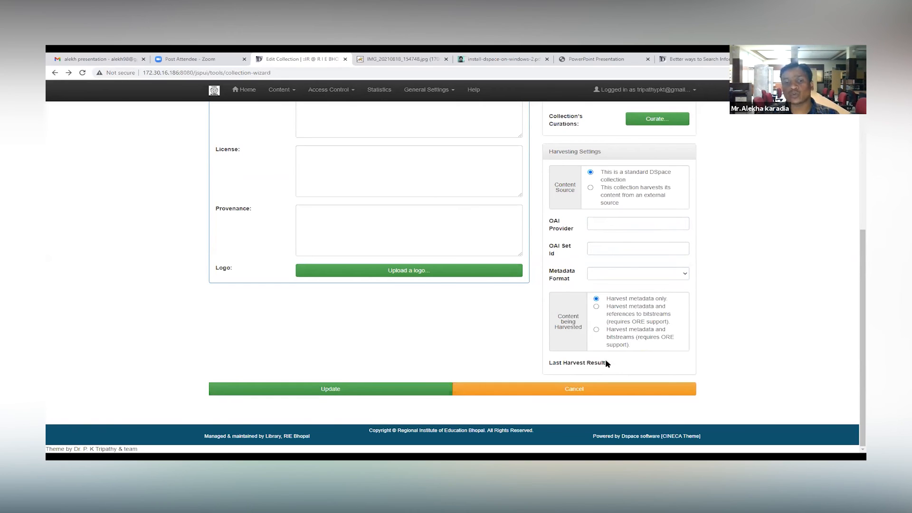
# Step: Check the collection's edit form once more and save the Question Paper collection
pyautogui.scroll(5, 380, 301)
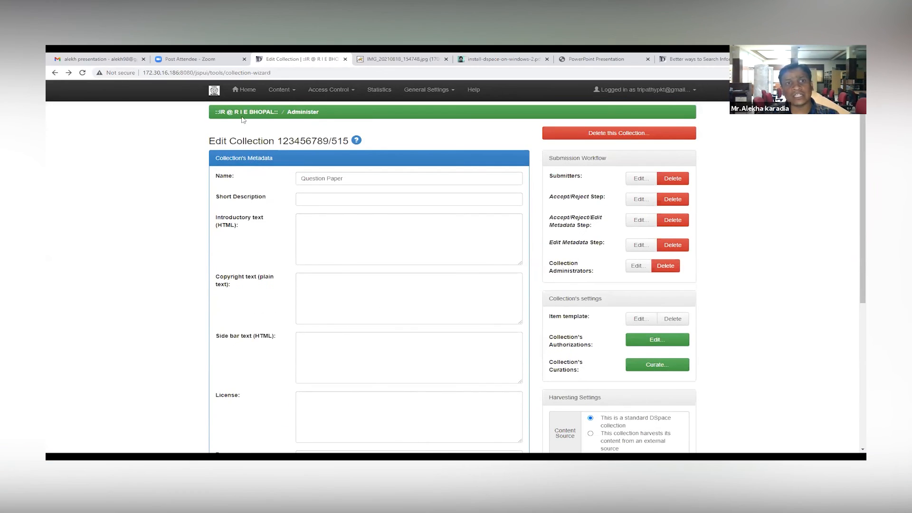
pyautogui.scroll(-5, 362, 282)
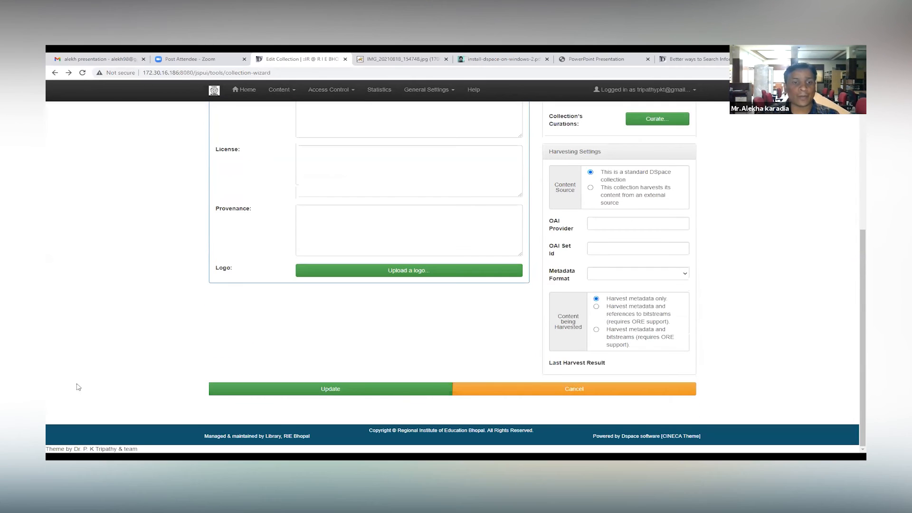
pyautogui.click(331, 390)
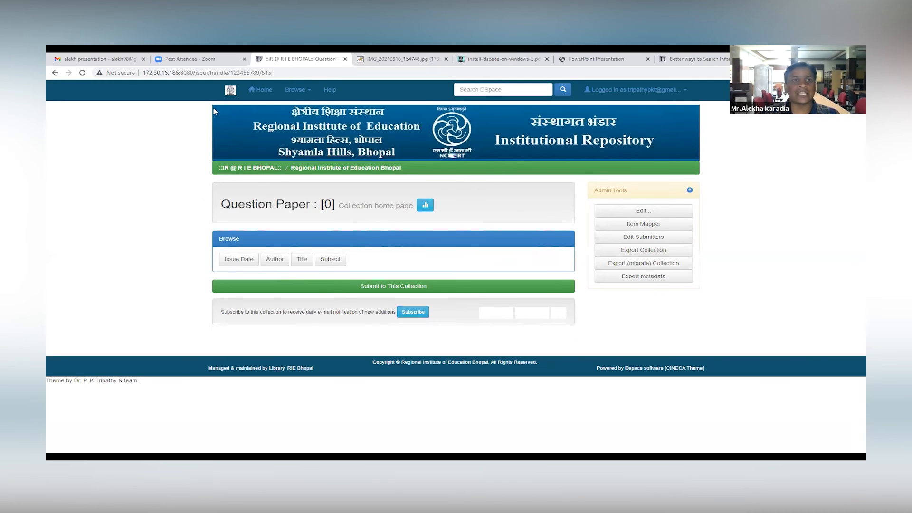
# Step: Check that Question Paper under Regional Institute of Education Bhopal can be chosen as the collection for a new submission from My DSpace
pyautogui.click(261, 90)
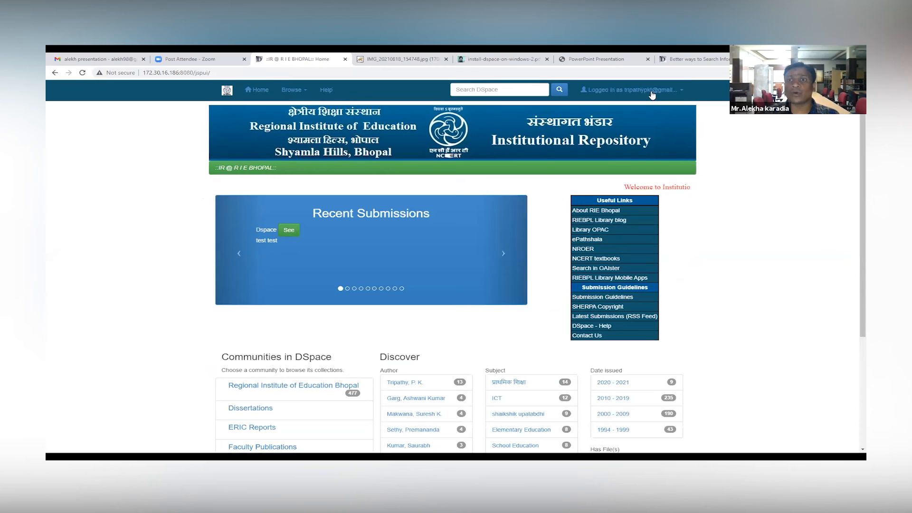
pyautogui.click(639, 97)
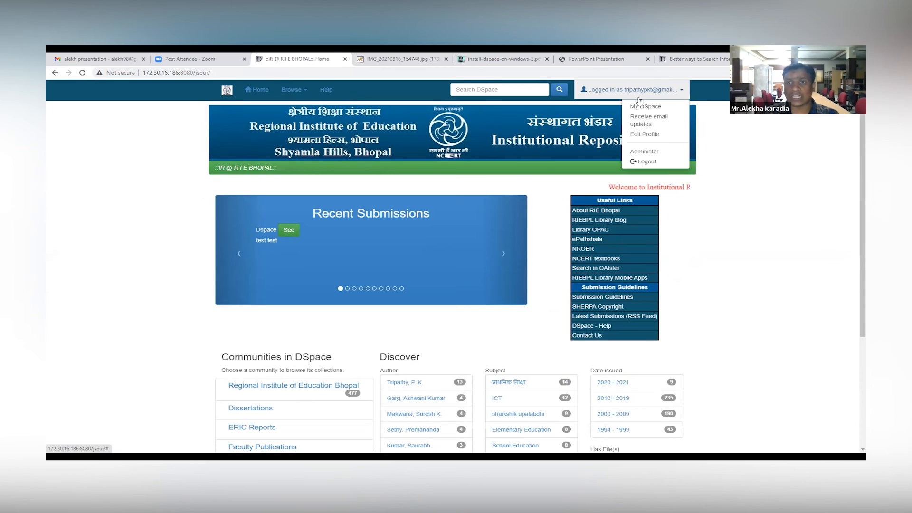
pyautogui.click(645, 151)
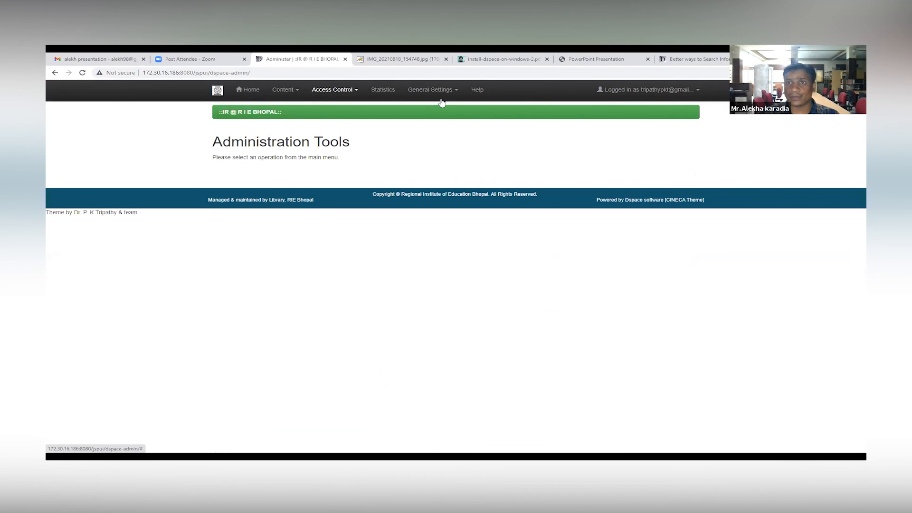
pyautogui.click(636, 92)
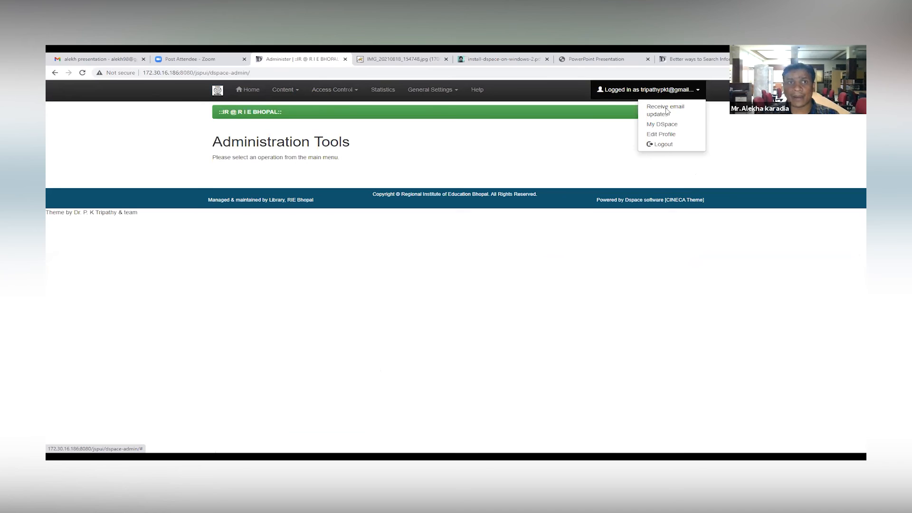
pyautogui.click(662, 124)
pyautogui.click(257, 153)
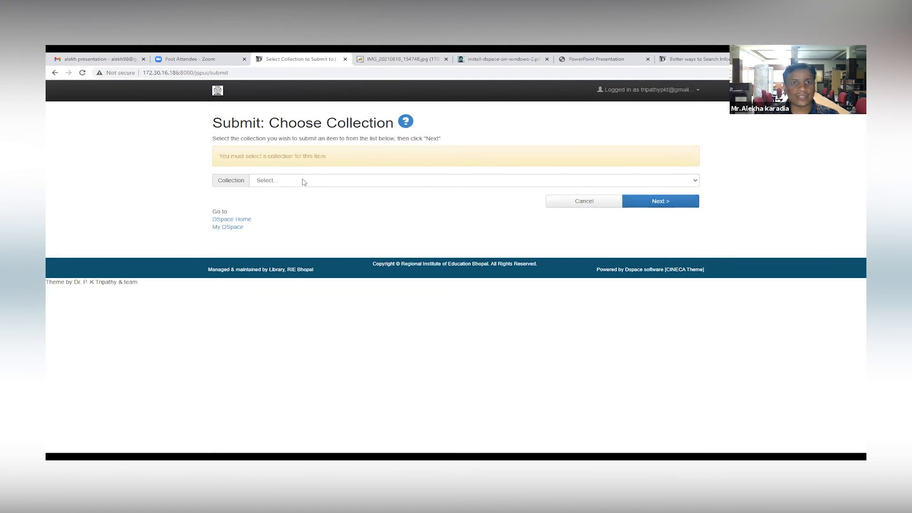
pyautogui.click(304, 181)
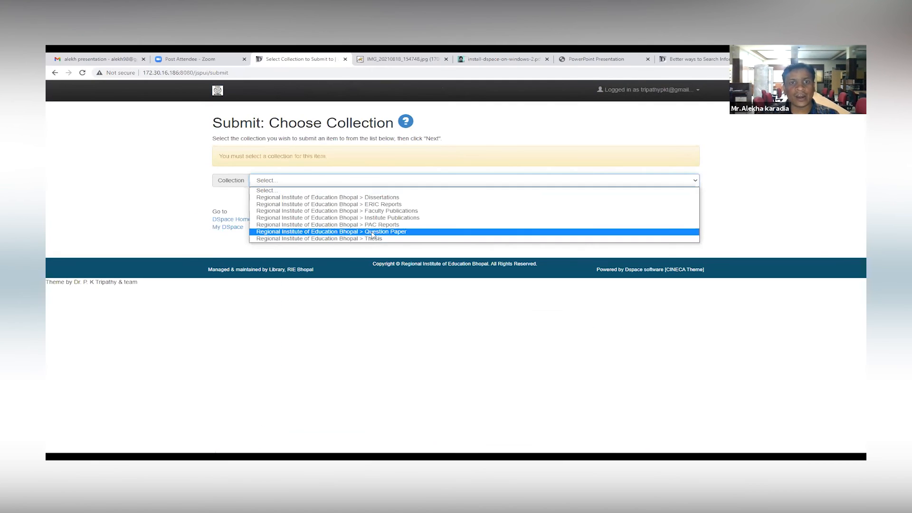
pyautogui.click(421, 232)
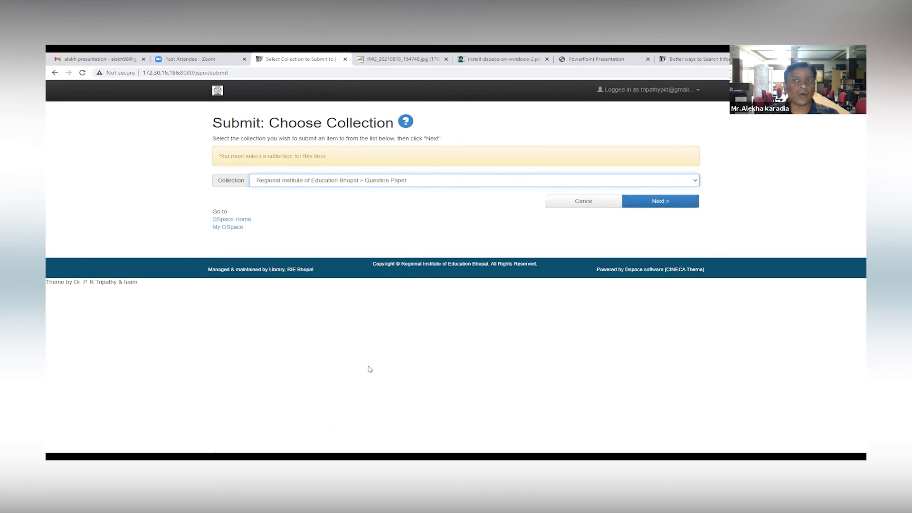
# Step: Return to the repository home page, look it over, and switch to the PowerPoint Presentation PDF about installing DSpace
pyautogui.click(219, 94)
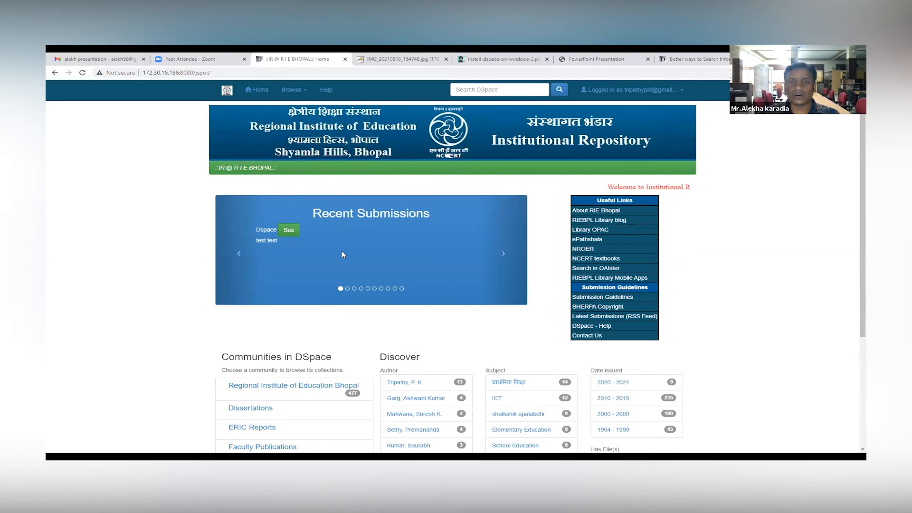
pyautogui.scroll(-3, 363, 321)
pyautogui.scroll(3, 353, 289)
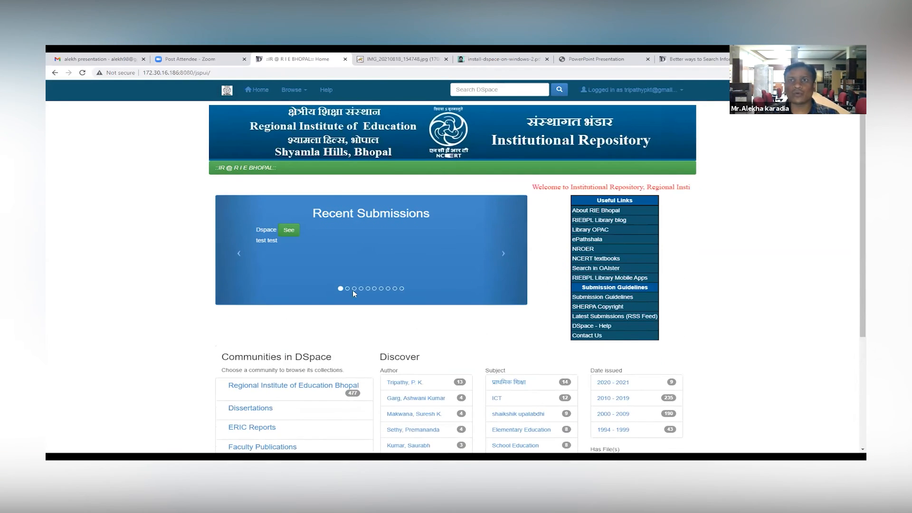
pyautogui.click(606, 59)
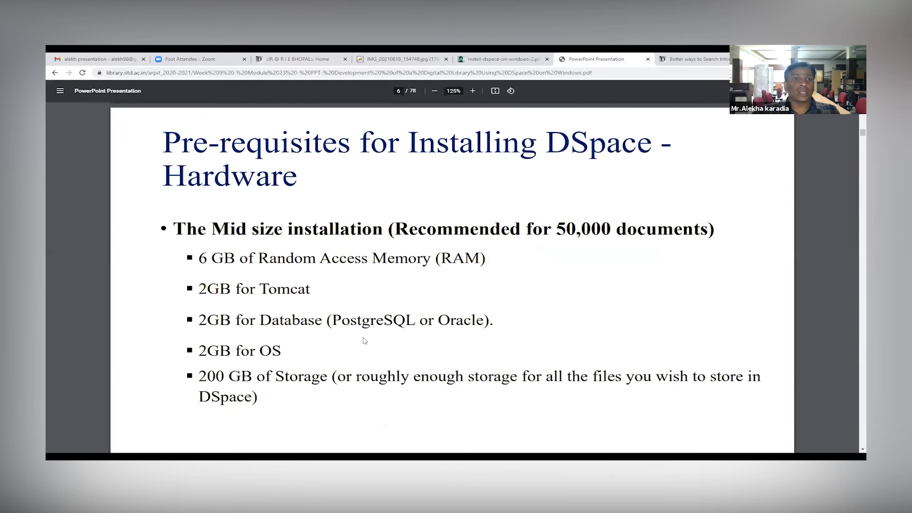